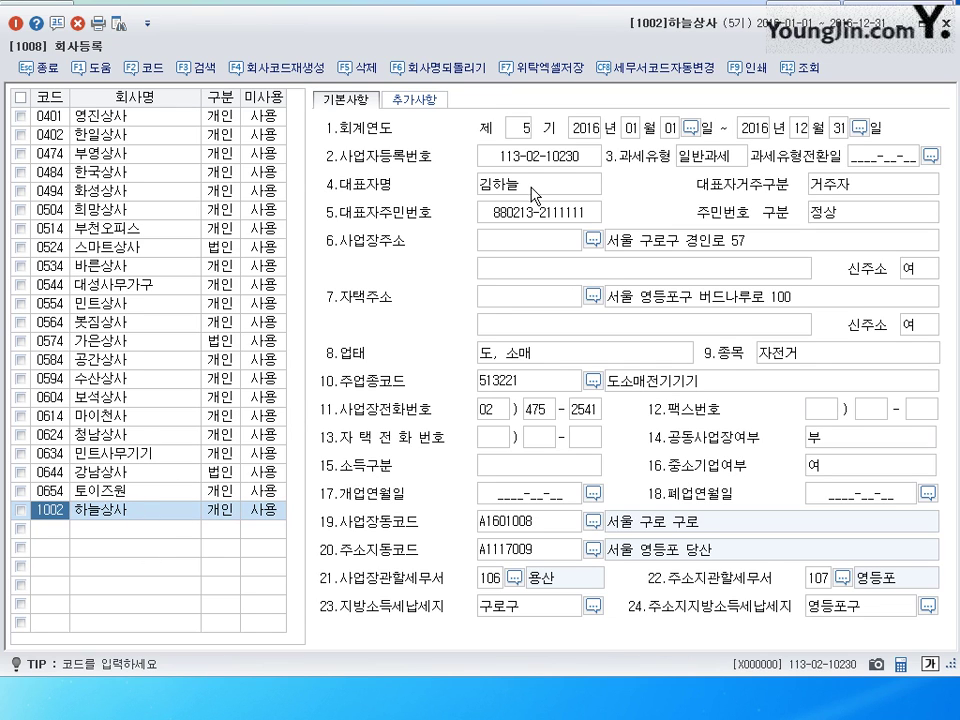
# Set the business opening date (개업연월일) of company 1002 하늘상사 to 2012-03-25.
pyautogui.click(488, 502)
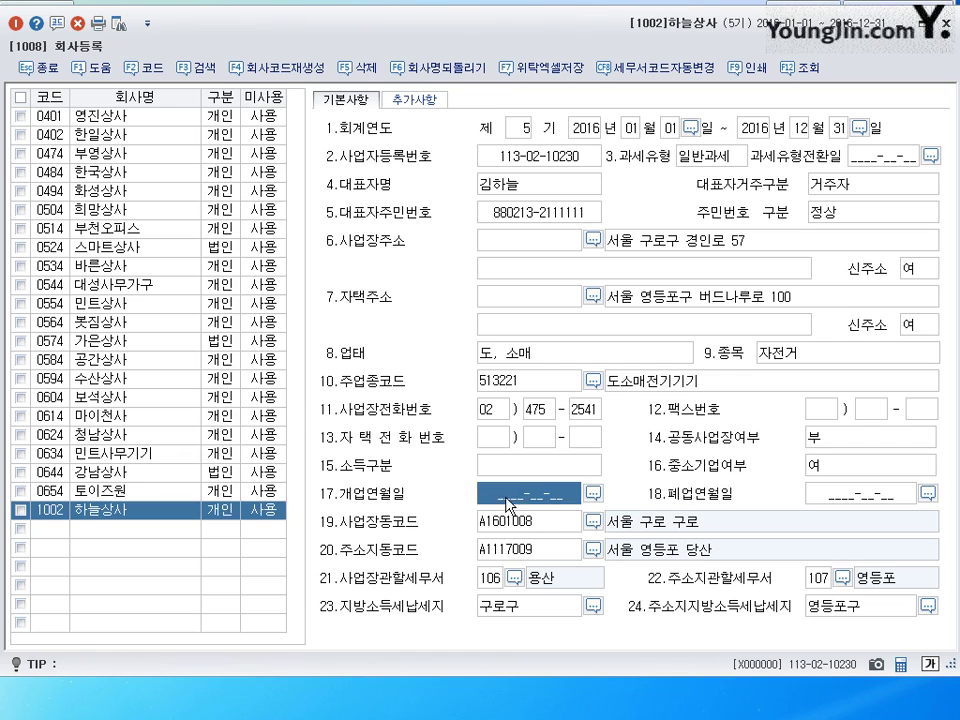
pyautogui.write('2012-')
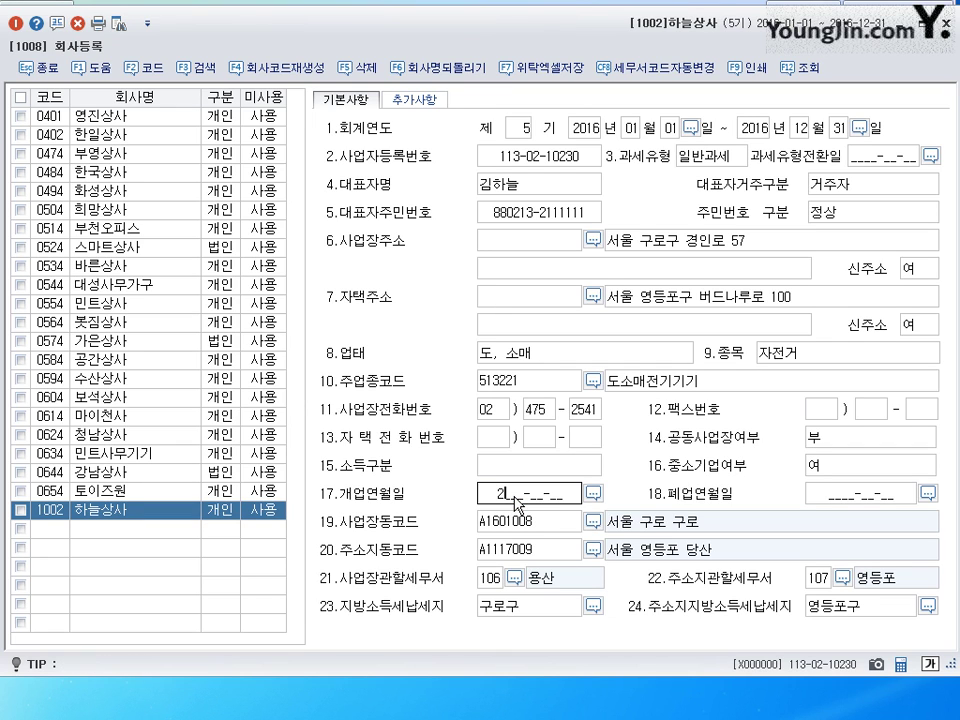
pyautogui.write('03-25')
pyautogui.press('Return')
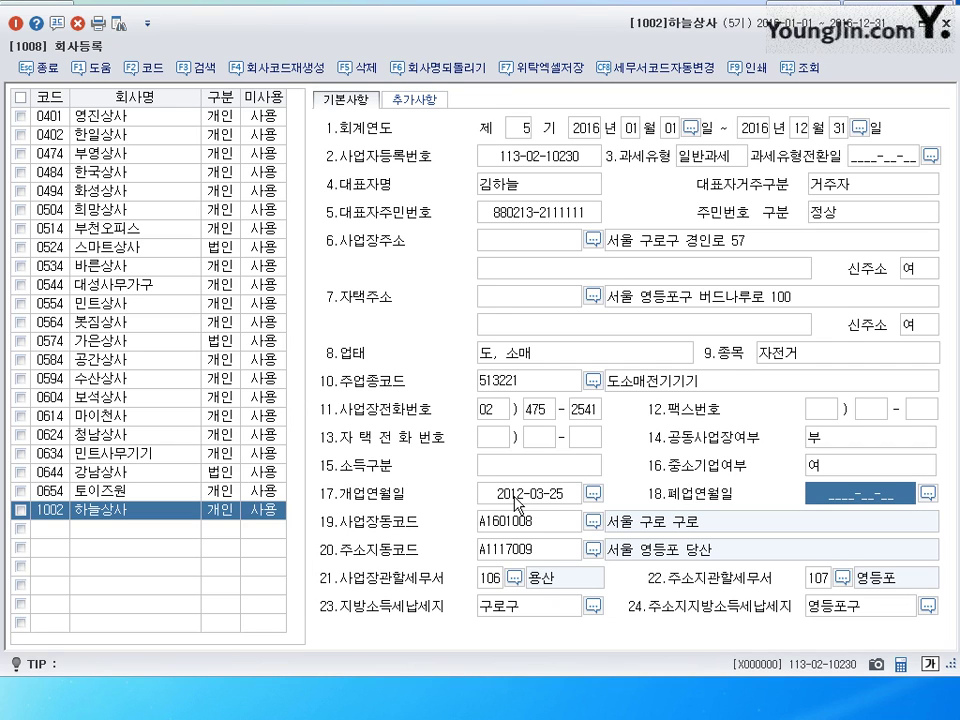
# Check the business address and business type, and change the business item (종목) to 전기기구.
pyautogui.click(727, 250)
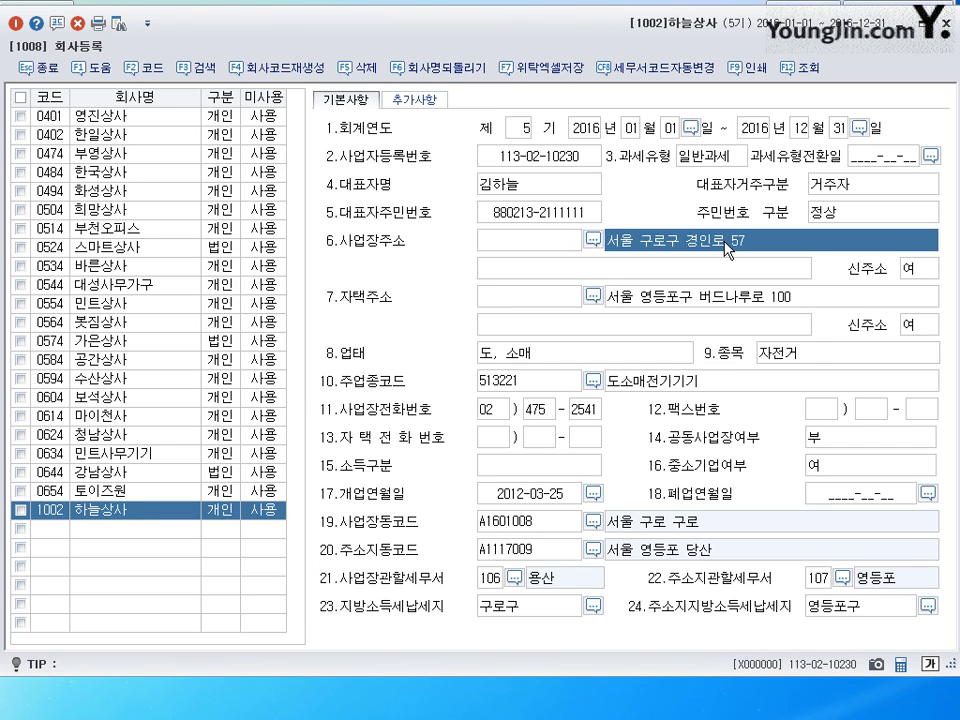
pyautogui.click(531, 366)
pyautogui.click(797, 362)
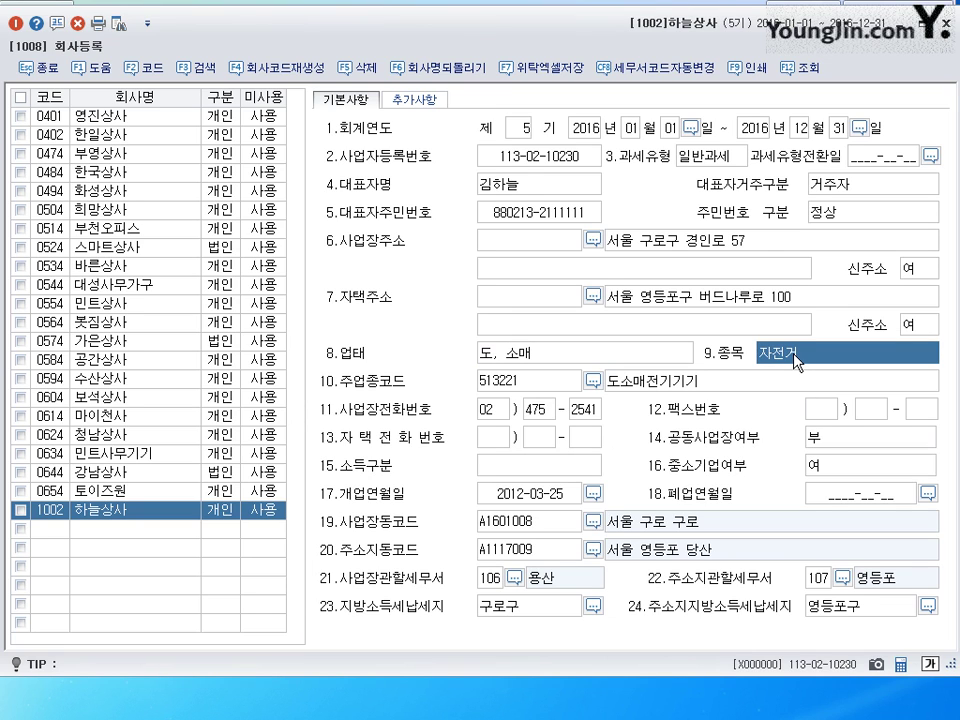
pyautogui.write('전기기구')
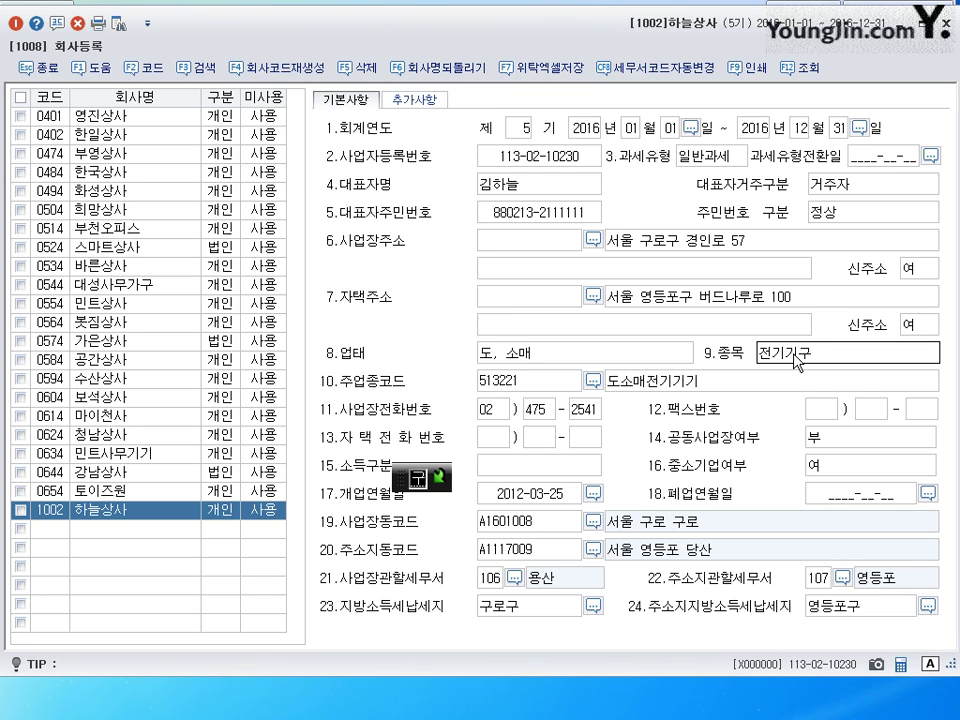
pyautogui.press('Return')
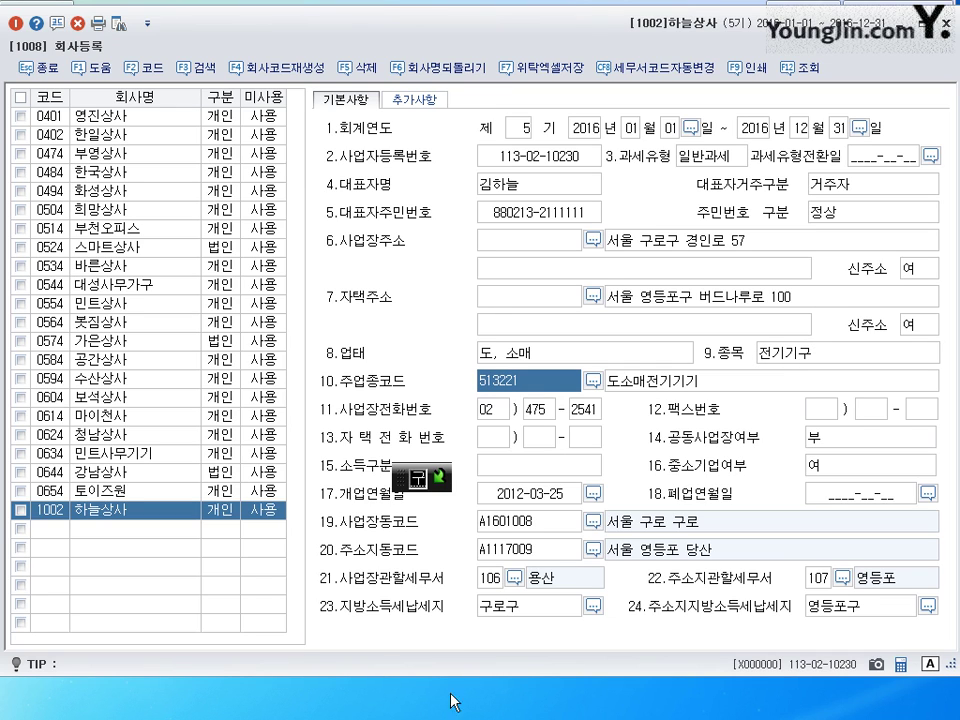
# Set the tax office for the business location (사업장관할세무서) to 113 구로 and close the company registration.
pyautogui.click(487, 578)
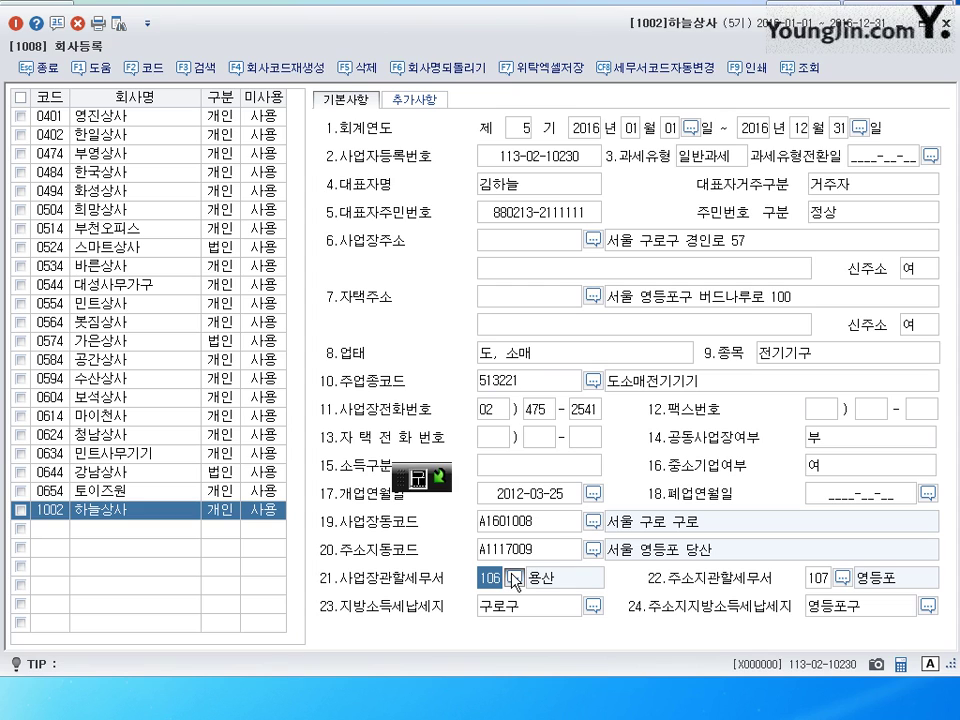
pyautogui.click(513, 578)
pyautogui.write('구로')
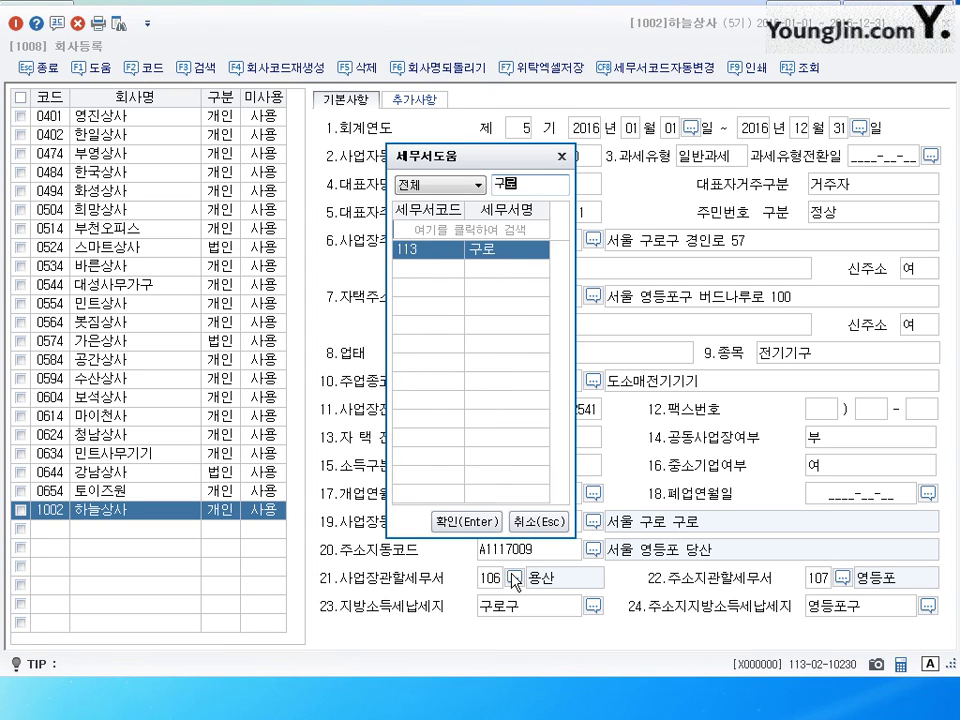
pyautogui.press('Return')
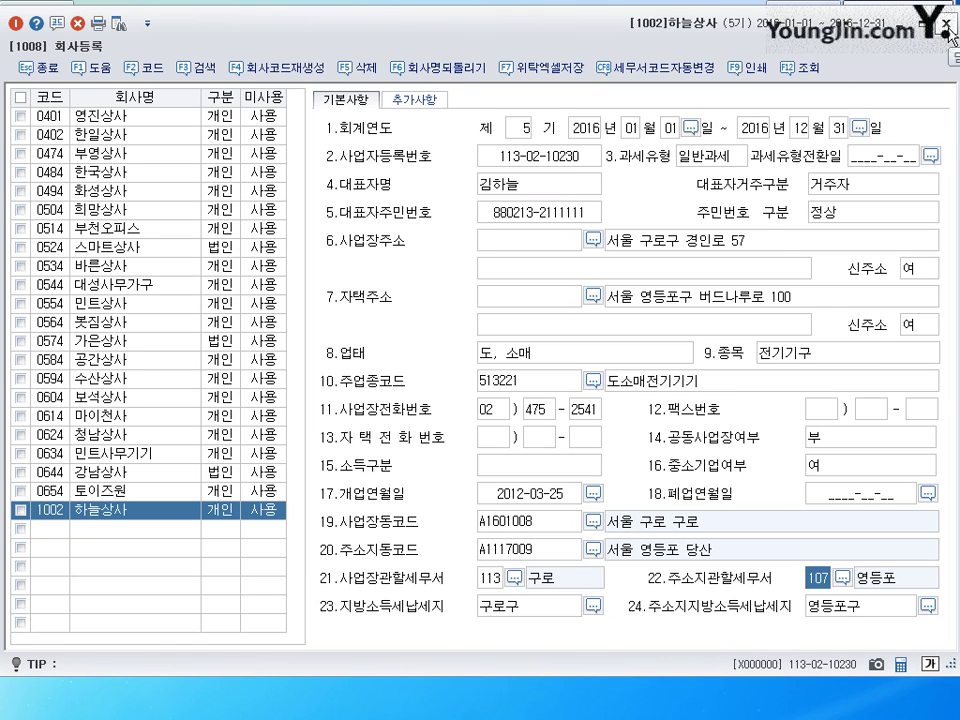
pyautogui.press('Escape')
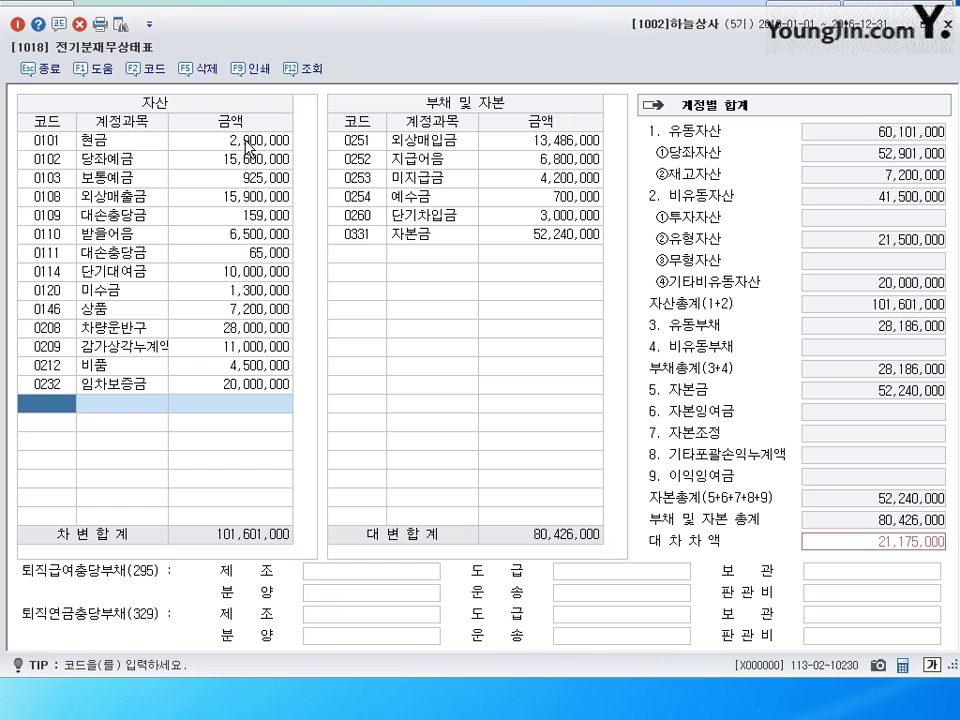
# Set the 보통예금 (0103) amount in the prior-period balance sheet to 9,250,000.
pyautogui.click(251, 180)
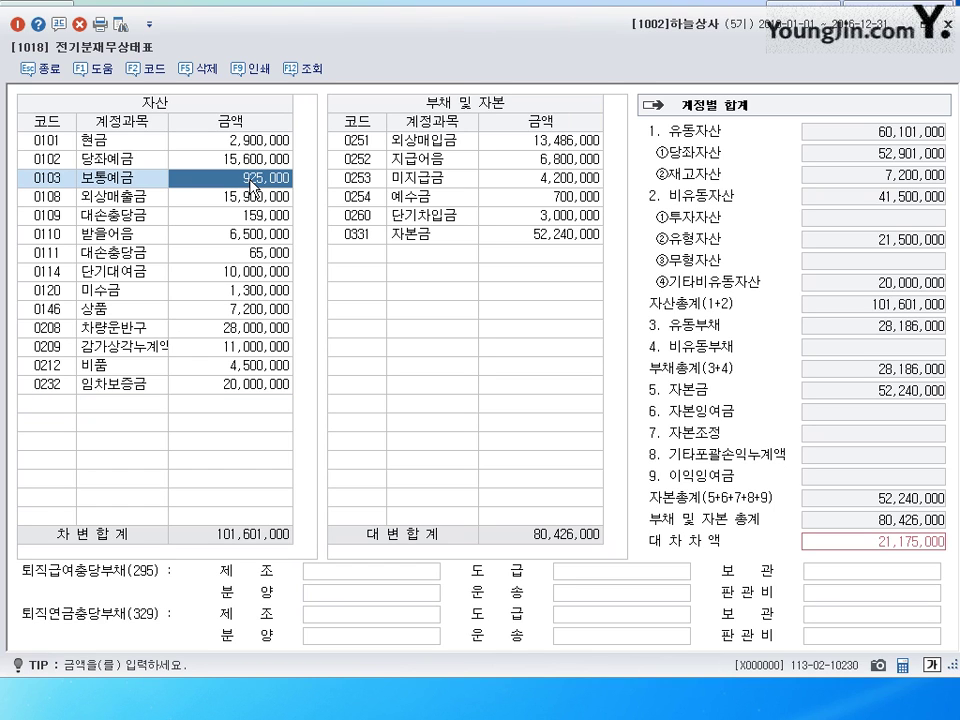
pyautogui.write('9250000')
pyautogui.press('Return')
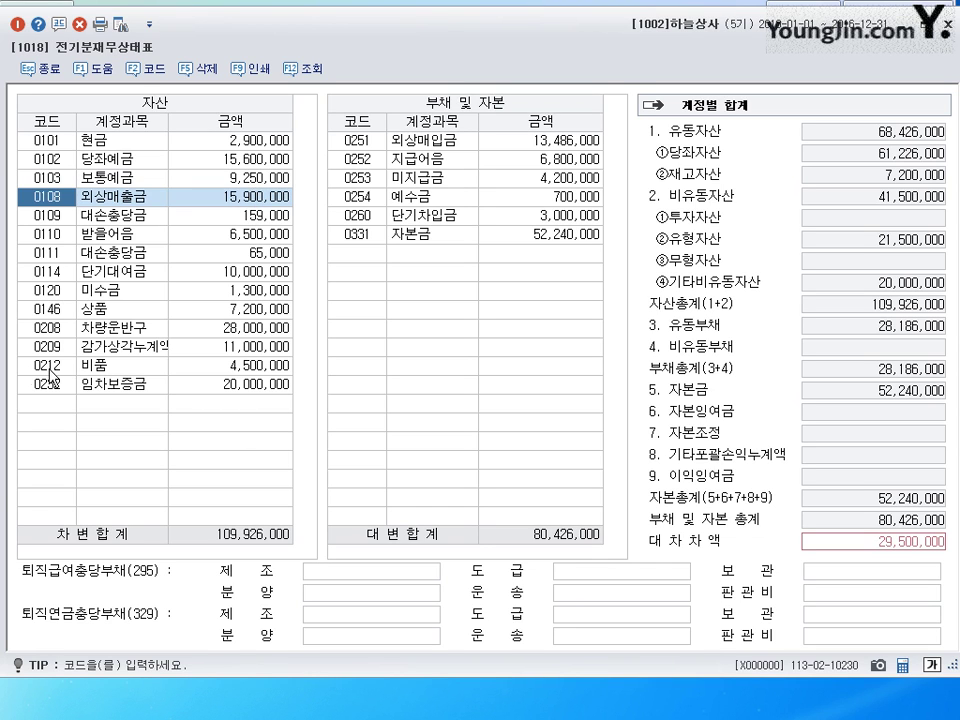
# Add account 213, the accumulated depreciation for 비품, to the assets with an amount of 2,500,000.
pyautogui.click(210, 368)
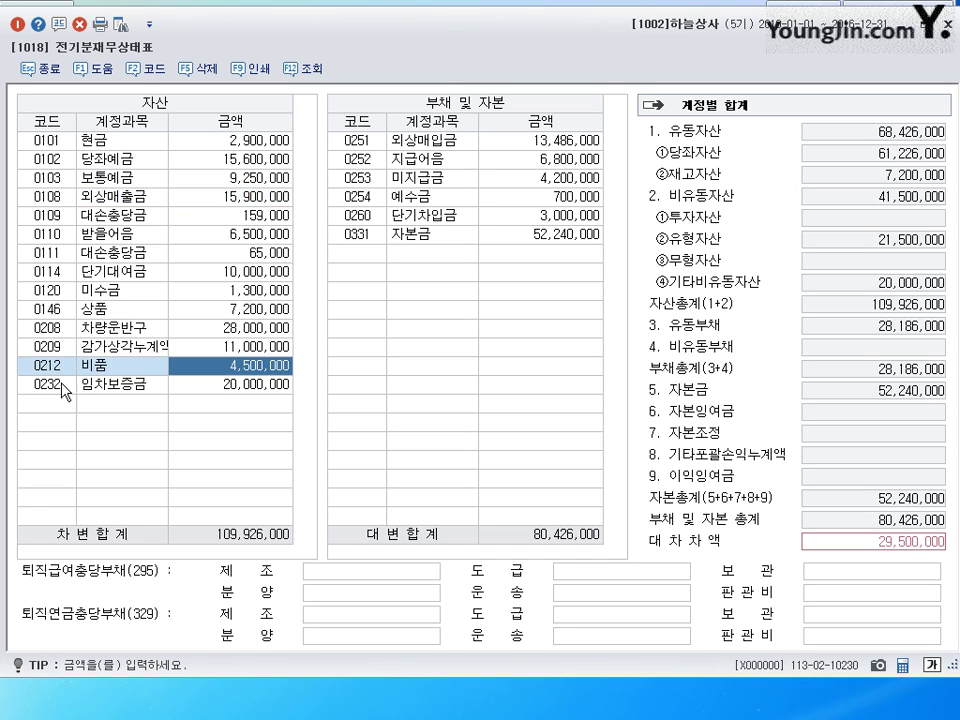
pyautogui.click(55, 404)
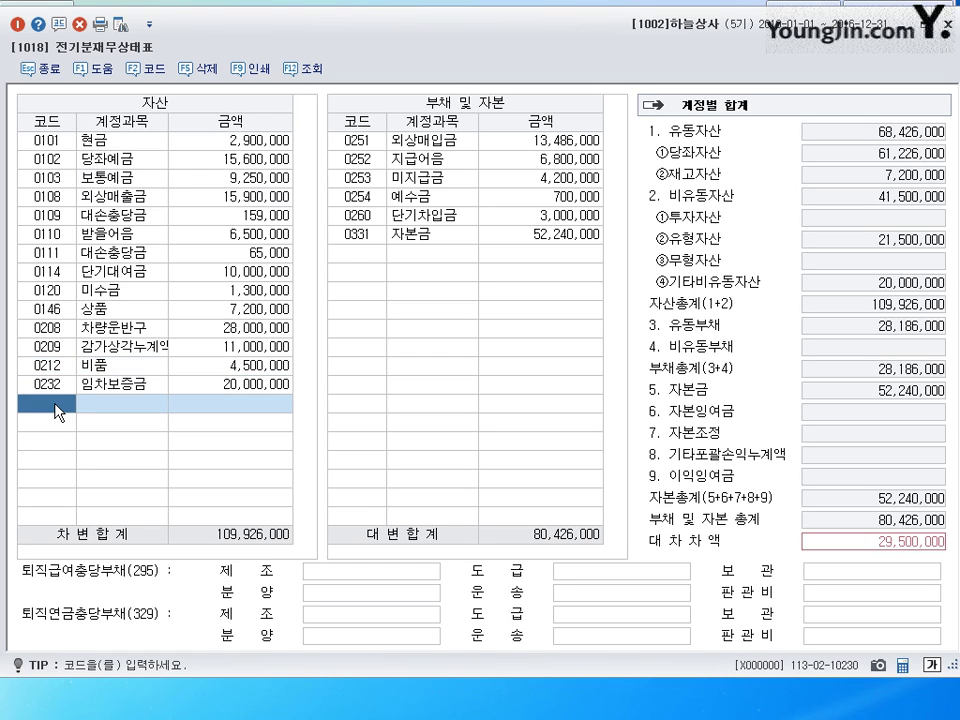
pyautogui.write('213')
pyautogui.press('Return')
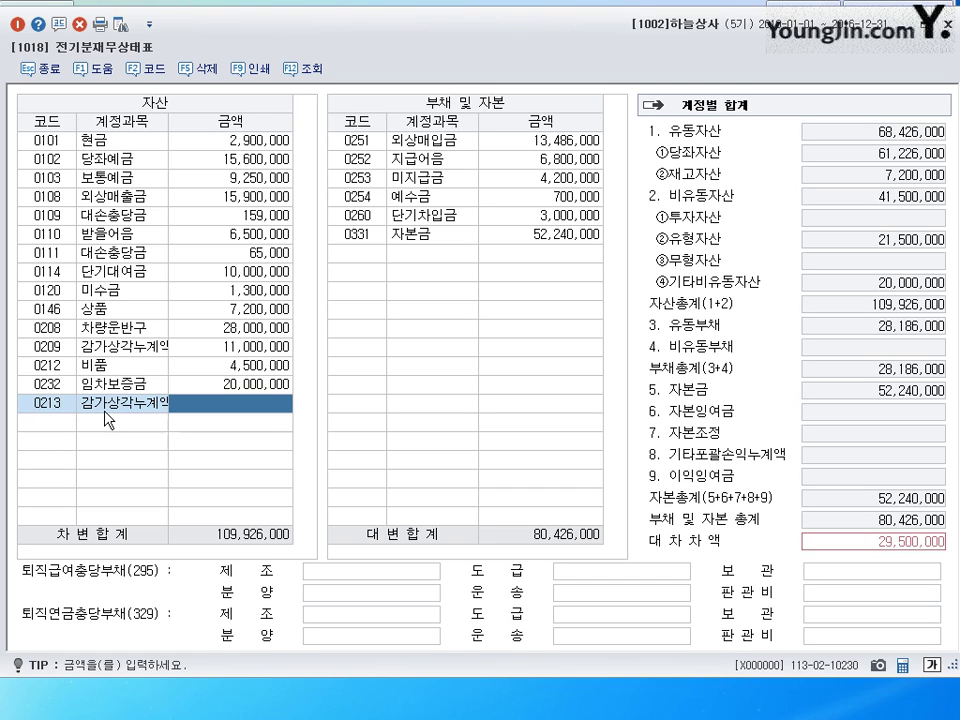
pyautogui.write('2500')
pyautogui.press('+')
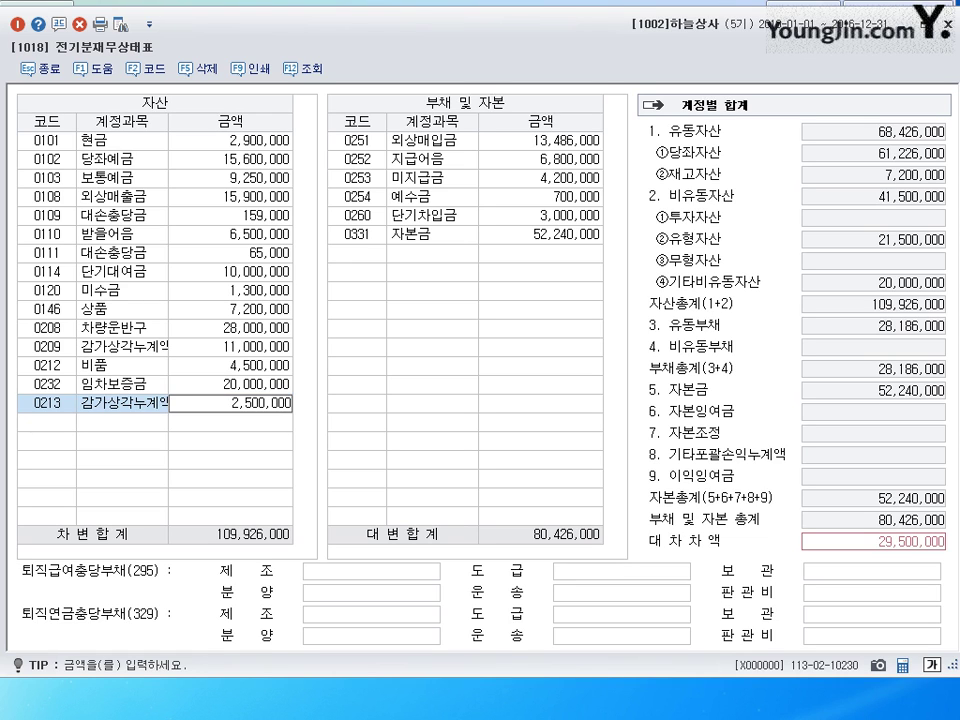
pyautogui.press('Return')
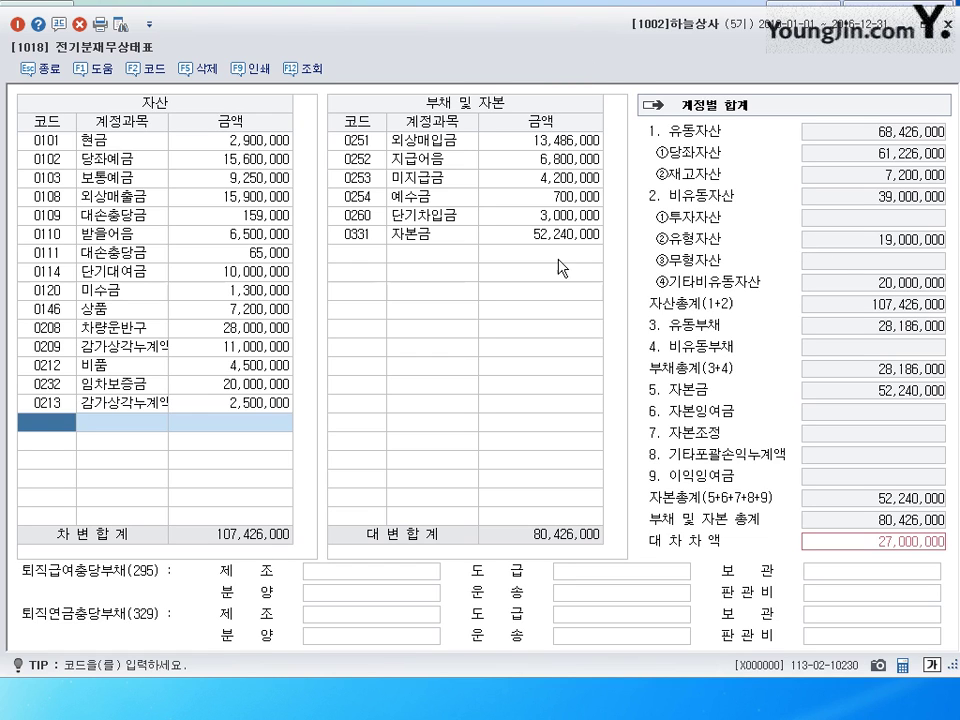
# Set the 단기차입금 (0260) amount to 30,000,000 and close the prior-period balance sheet.
pyautogui.click(567, 226)
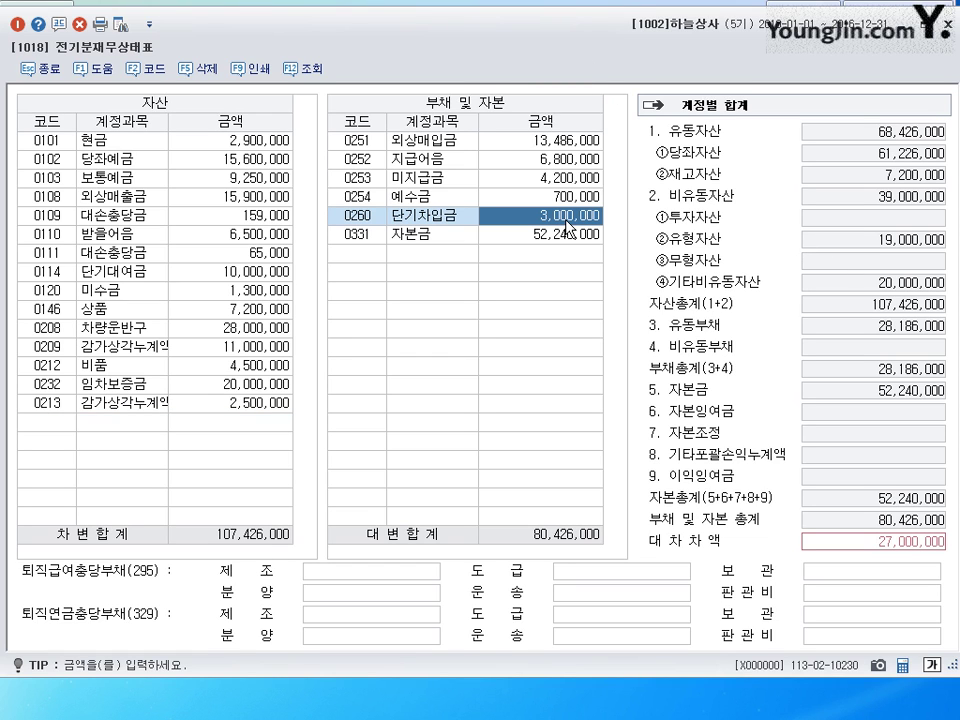
pyautogui.write('30')
pyautogui.press('+')
pyautogui.press('+')
pyautogui.press('Return')
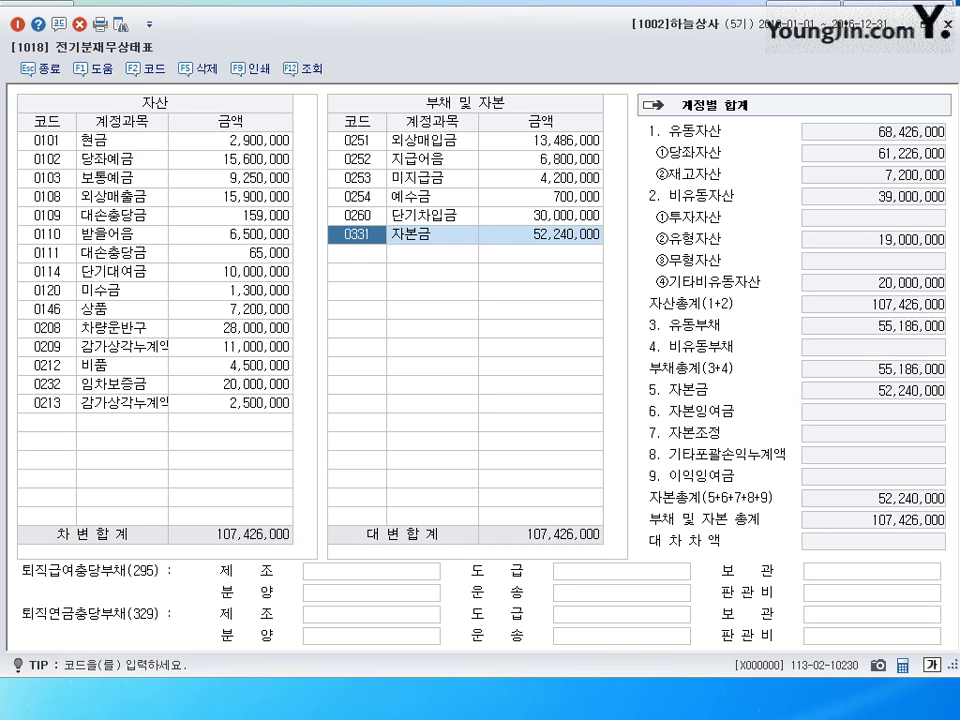
pyautogui.click(949, 24)
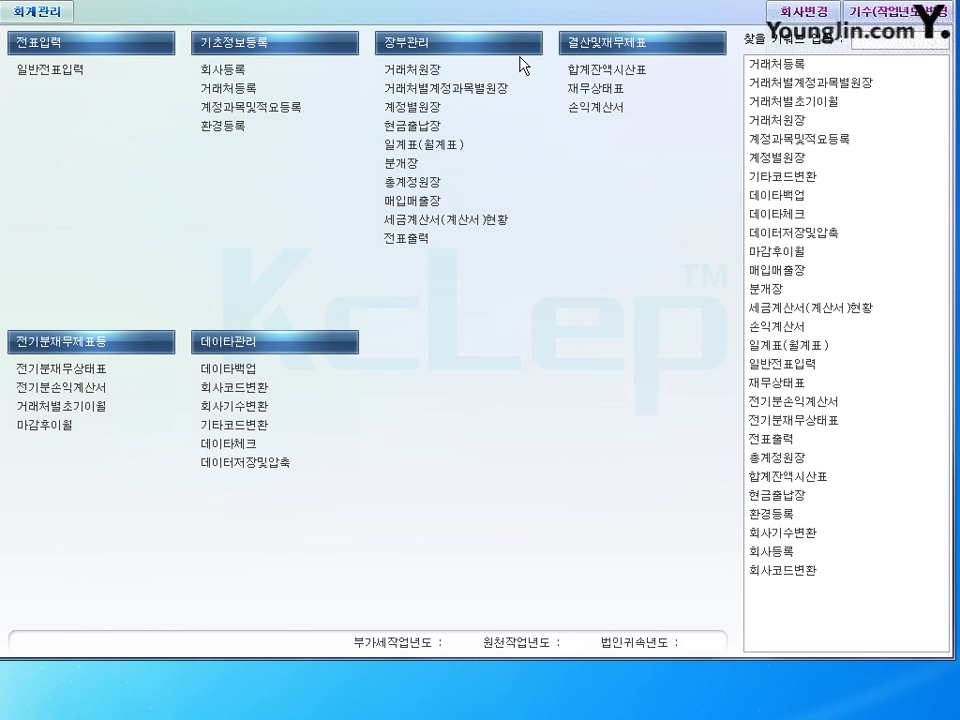
# Open 계정과목및적요등록 and locate the user-defined account with code 0127.
pyautogui.click(251, 106)
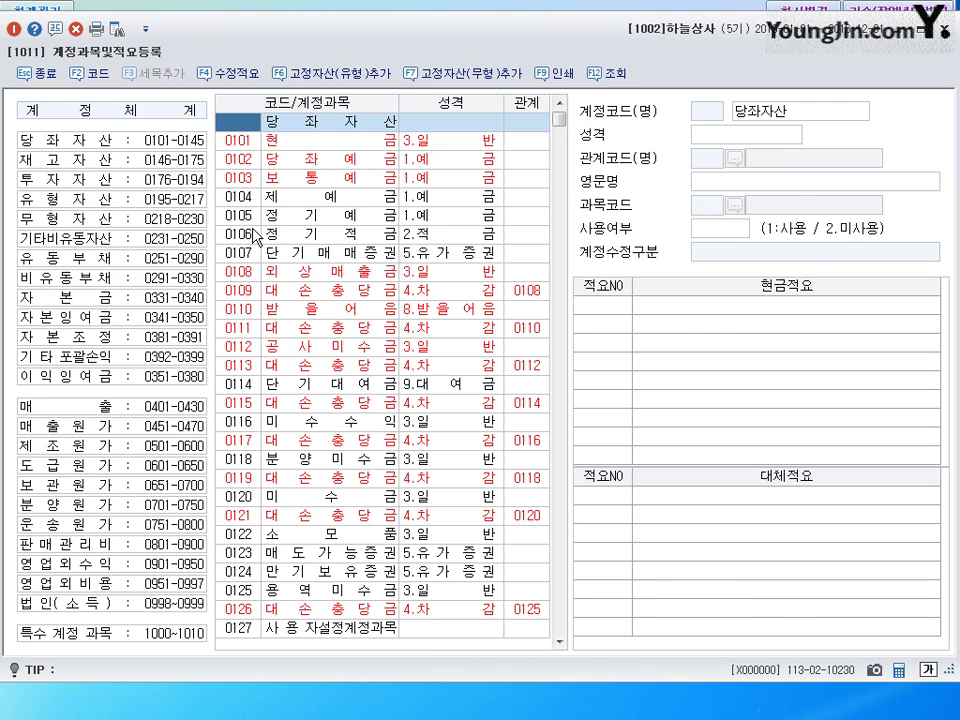
pyautogui.click(250, 177)
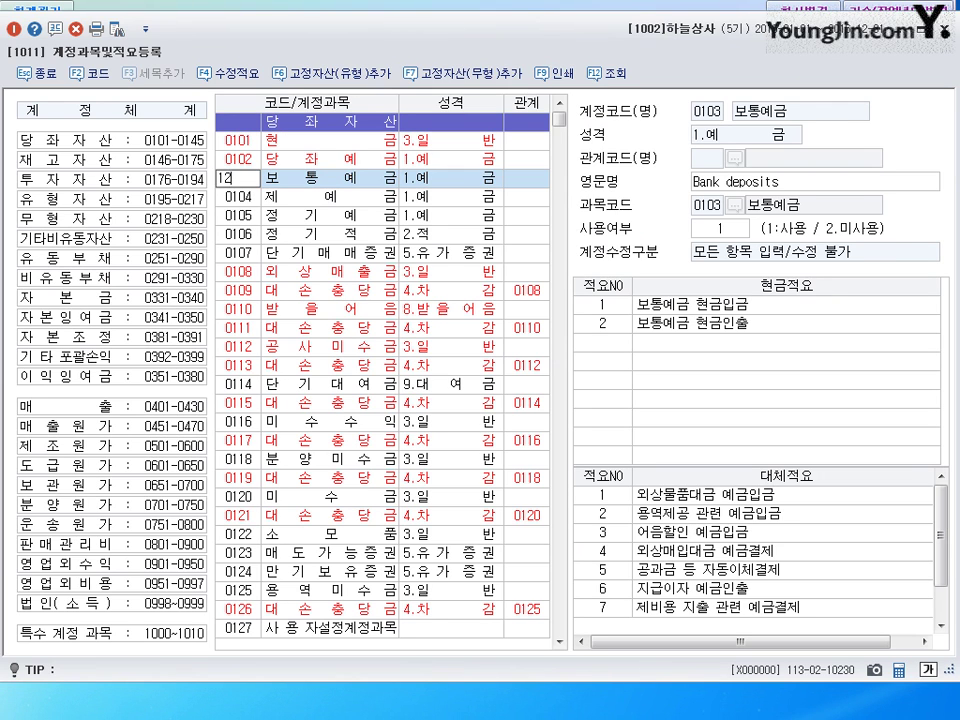
pyautogui.press('pagedown')
pyautogui.scroll(-5, 307, 209)
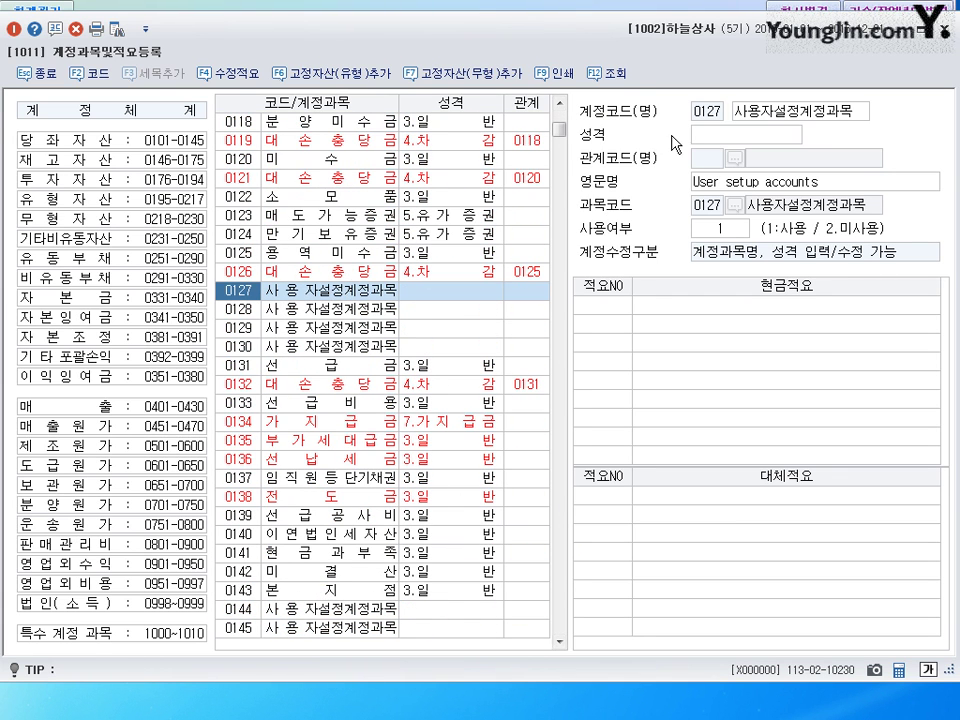
# Name account 0127 주식통장, set its nature (성격) to 1.예금, and close the account registration.
pyautogui.click(786, 114)
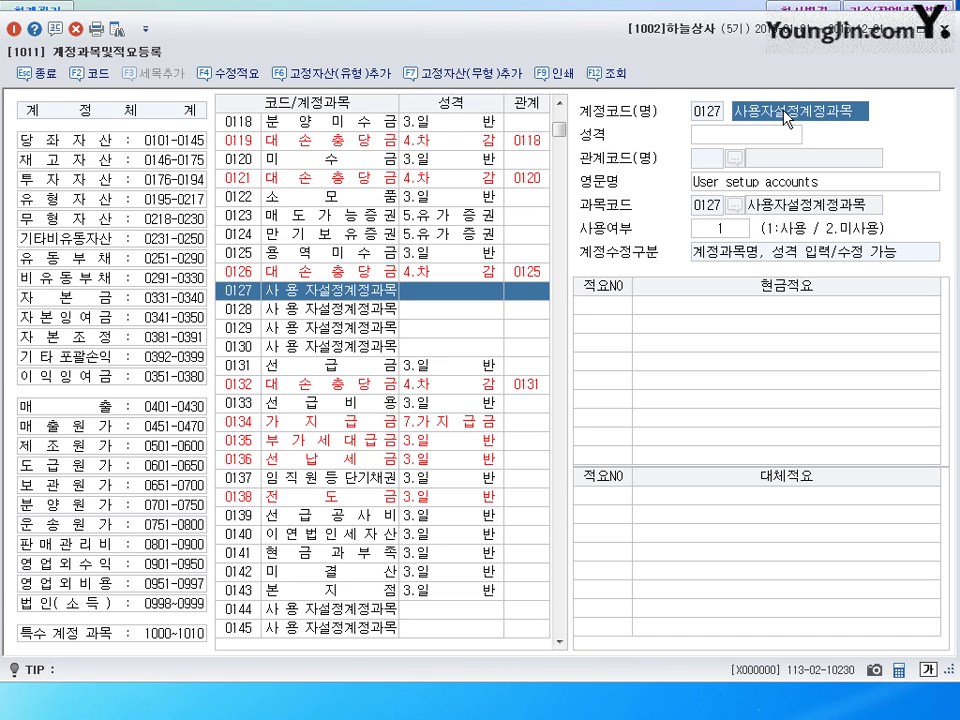
pyautogui.write('수익')
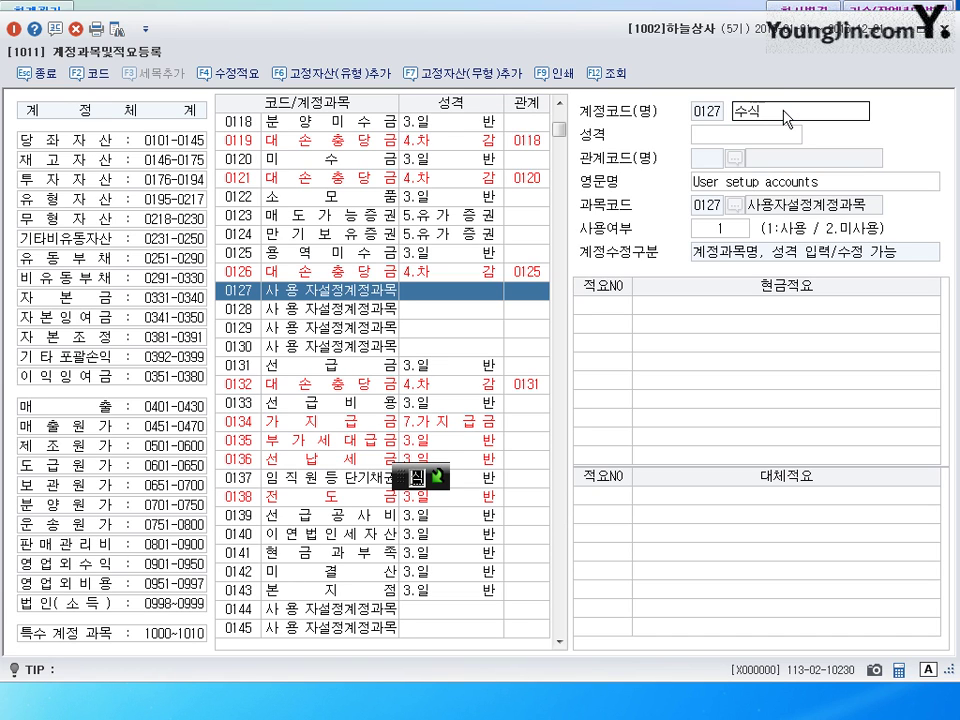
pyautogui.press('BackSpace')
pyautogui.press('BackSpace')
pyautogui.write('주식통장')
pyautogui.click(738, 136)
pyautogui.click(832, 148)
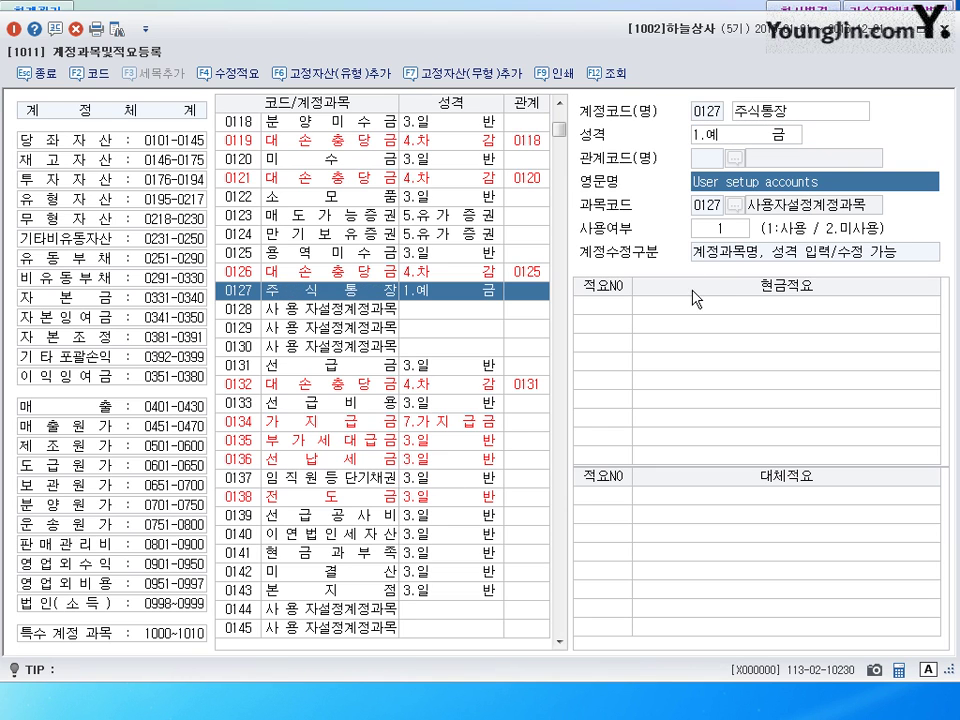
pyautogui.press('Escape')
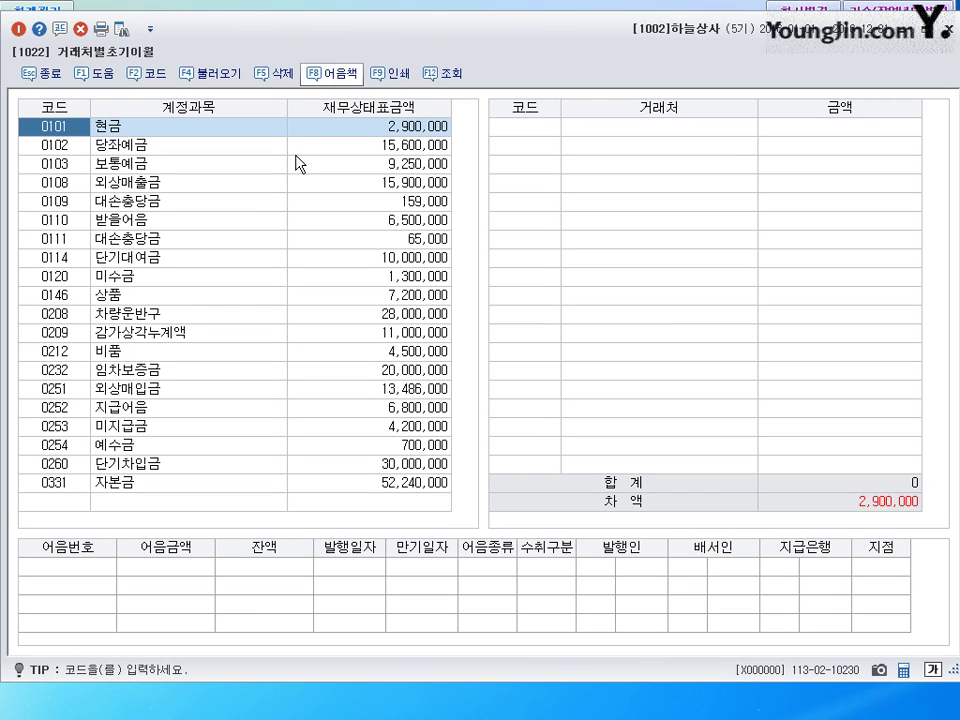
# Set the carried-forward 외상매출금 (0108) balance of customer 국제완구 to 5,000,000.
pyautogui.click(172, 189)
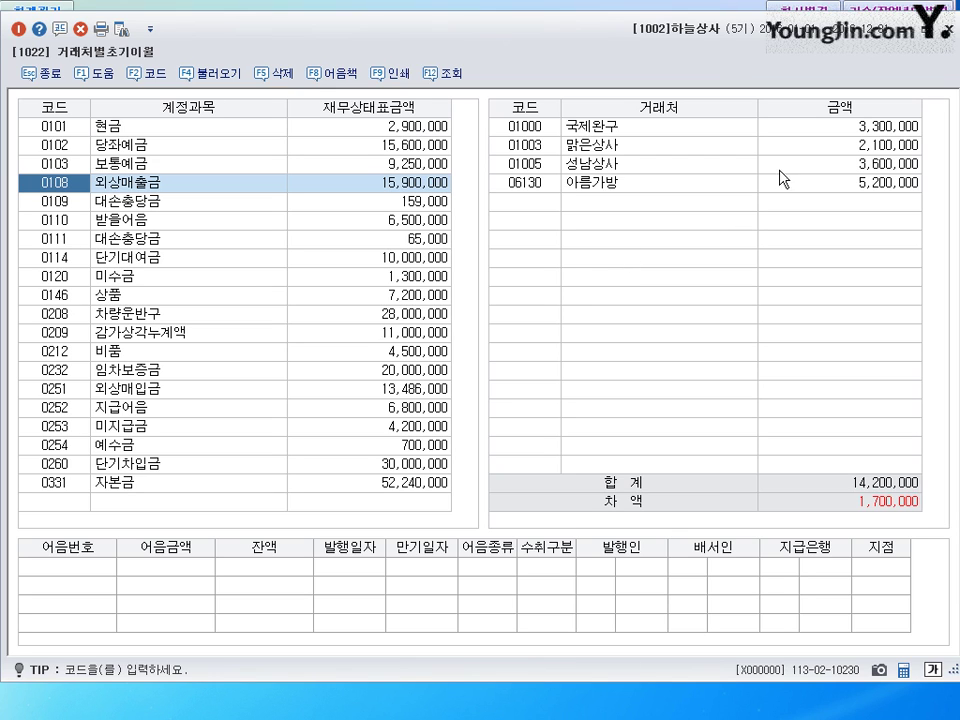
pyautogui.click(875, 137)
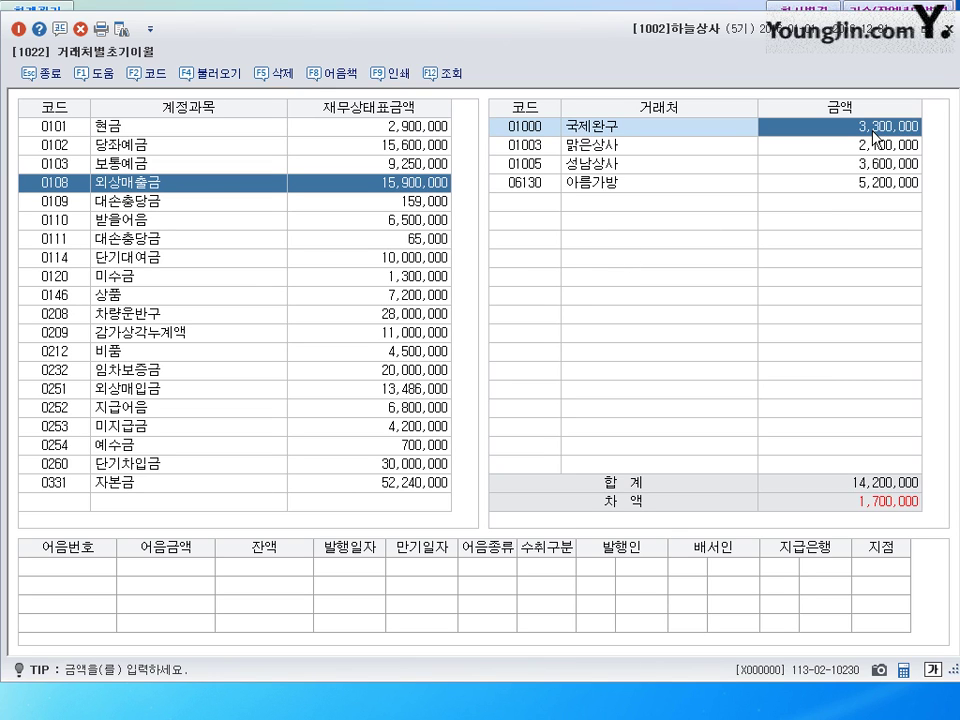
pyautogui.write('5000000')
pyautogui.press('Return')
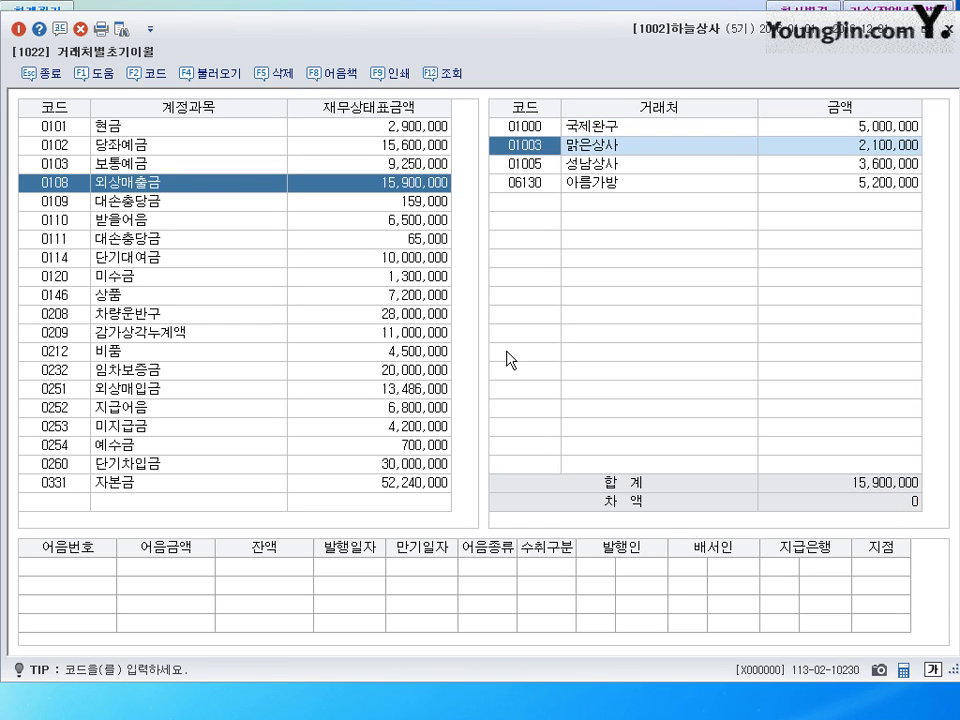
# Set the carried-forward 단기대여금 (0114) balance of customer 국제완구 to 3,100,000.
pyautogui.click(157, 258)
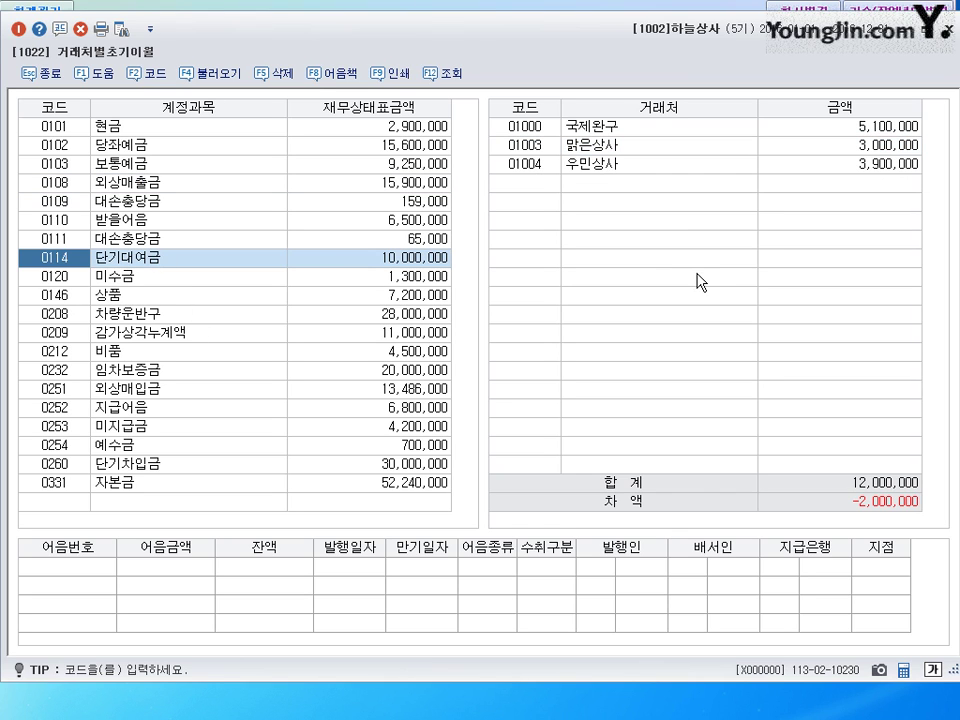
pyautogui.click(878, 127)
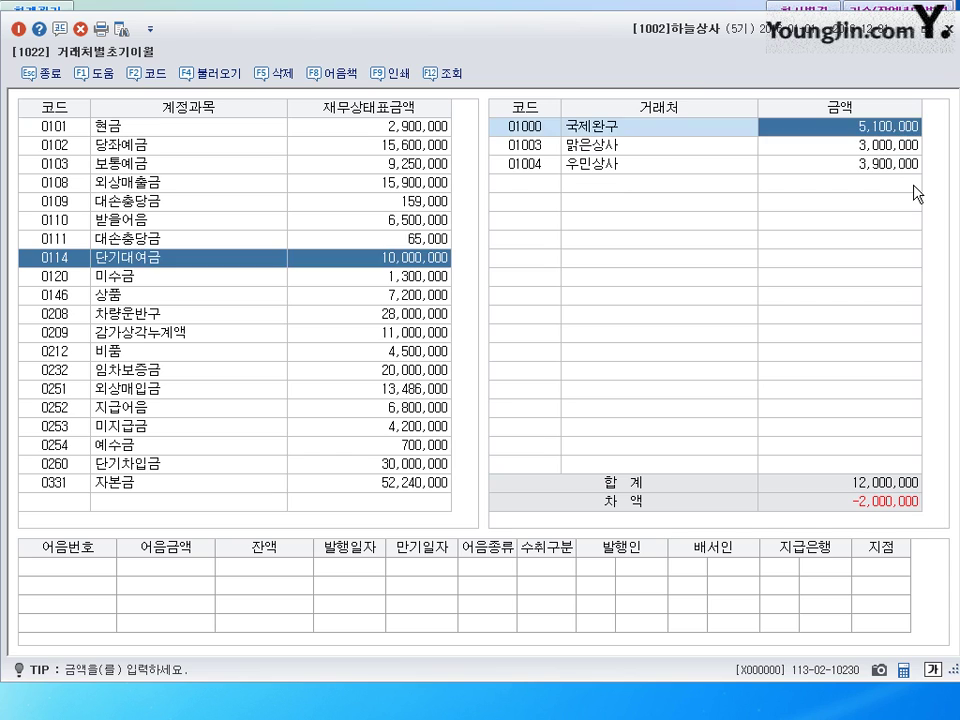
pyautogui.write('3,100,000')
pyautogui.press('Return')
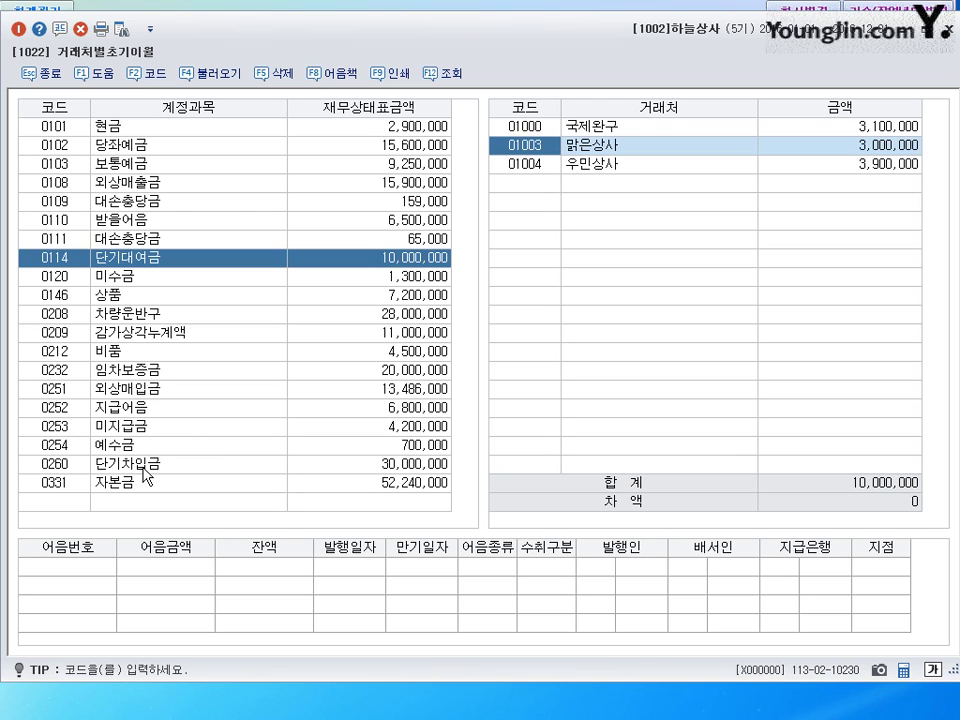
# Set the carried-forward 미지급금 (0253) balance of customer 일광완구 to 1,200,000 and close 거래처별초기이월.
pyautogui.click(145, 430)
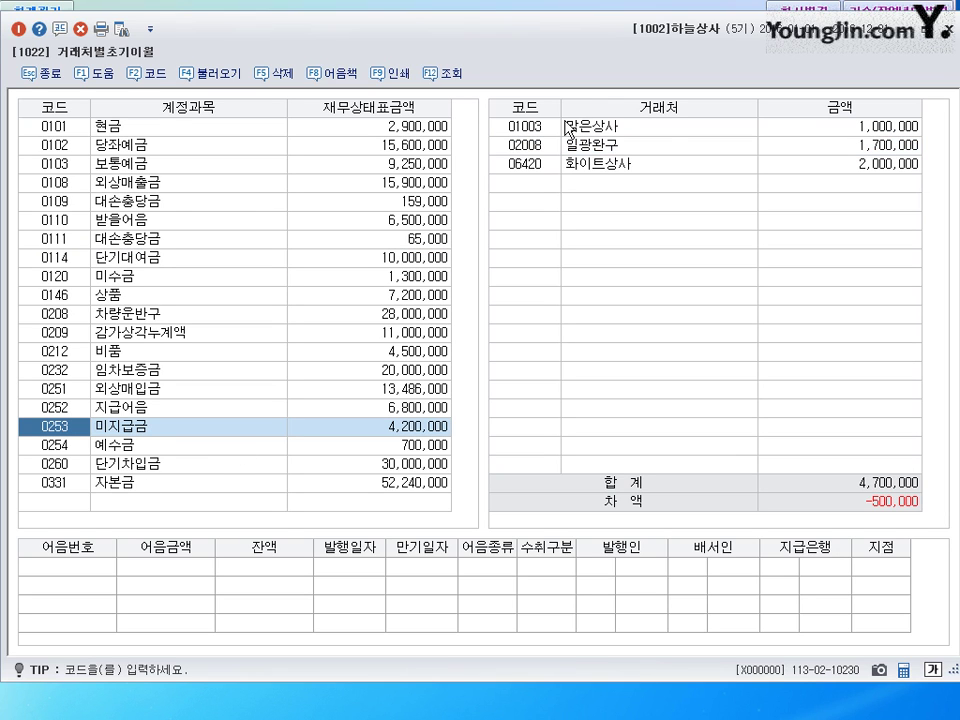
pyautogui.click(662, 146)
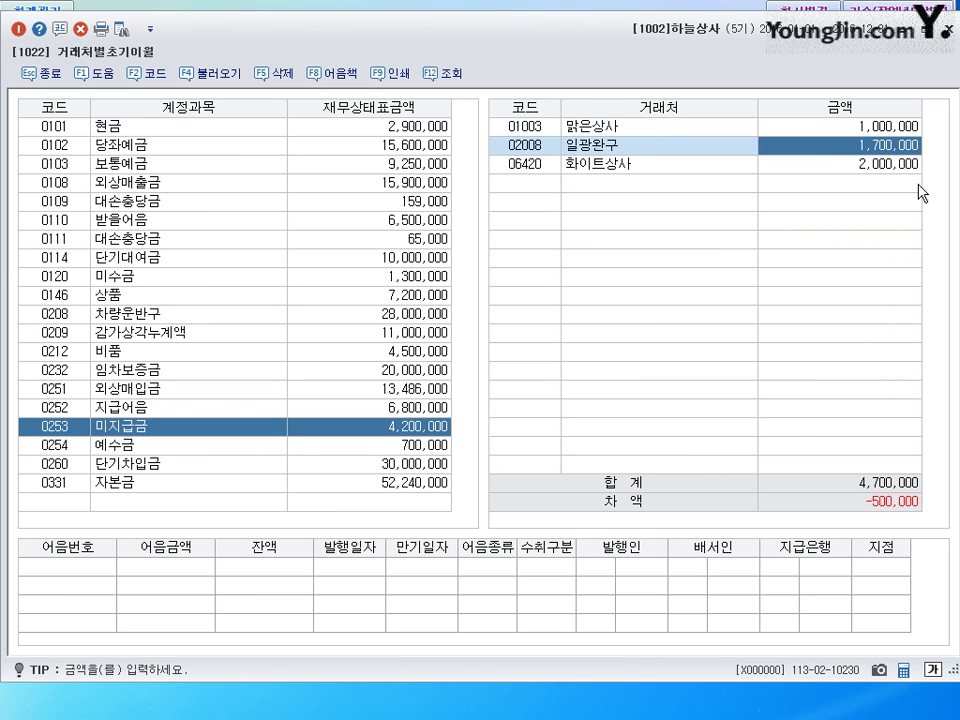
pyautogui.write('1200000')
pyautogui.press('Return')
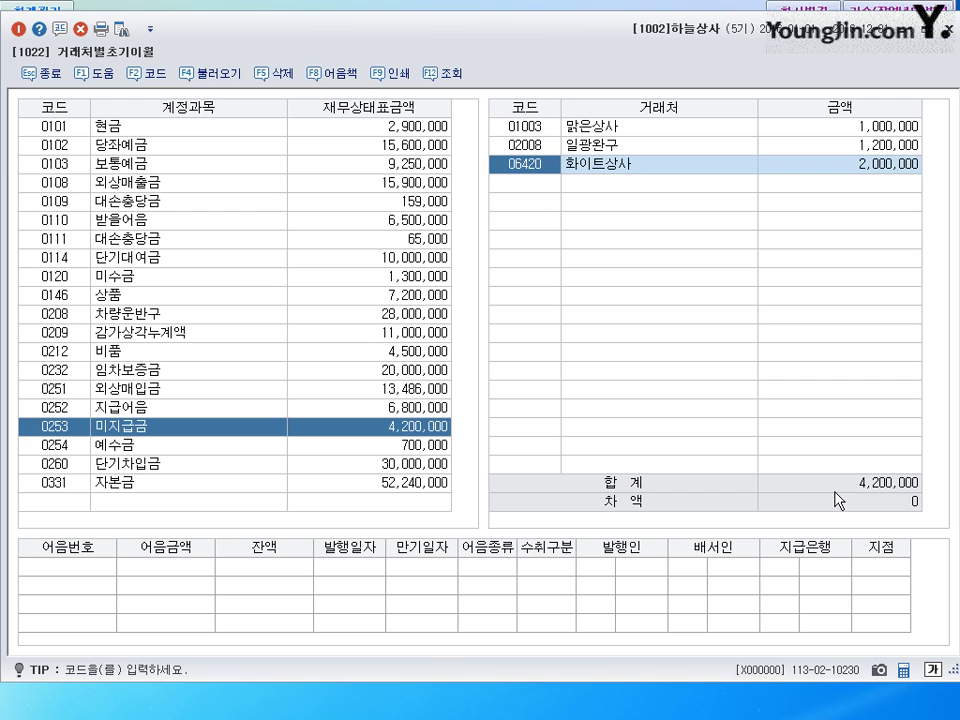
pyautogui.click(948, 29)
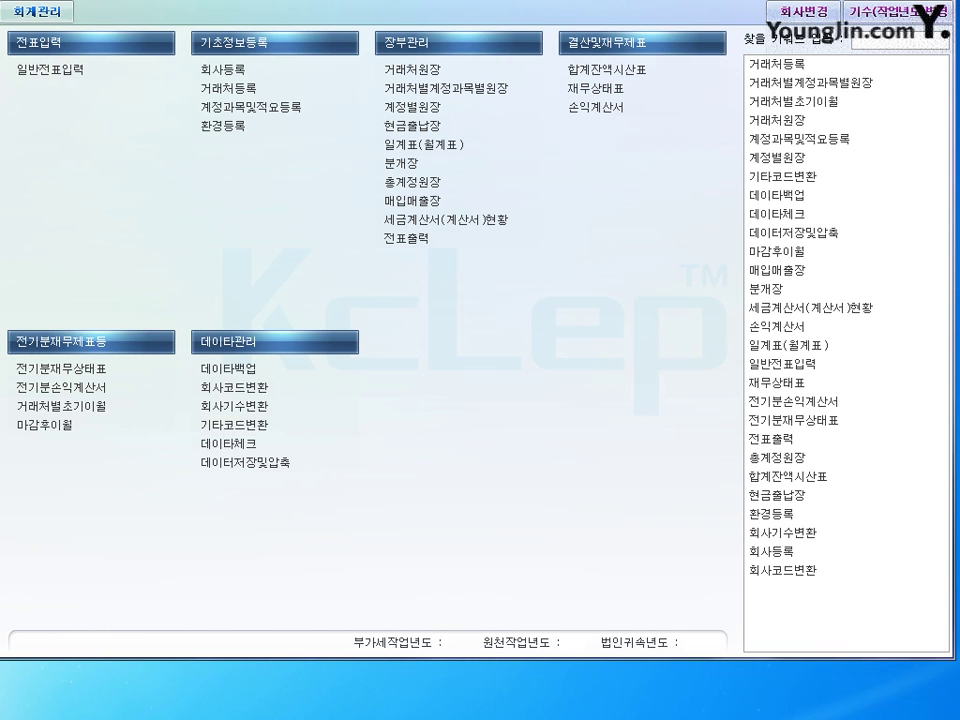
# Open 일반전표입력 and set the voucher entry date to July 6, 2016.
pyautogui.click(60, 68)
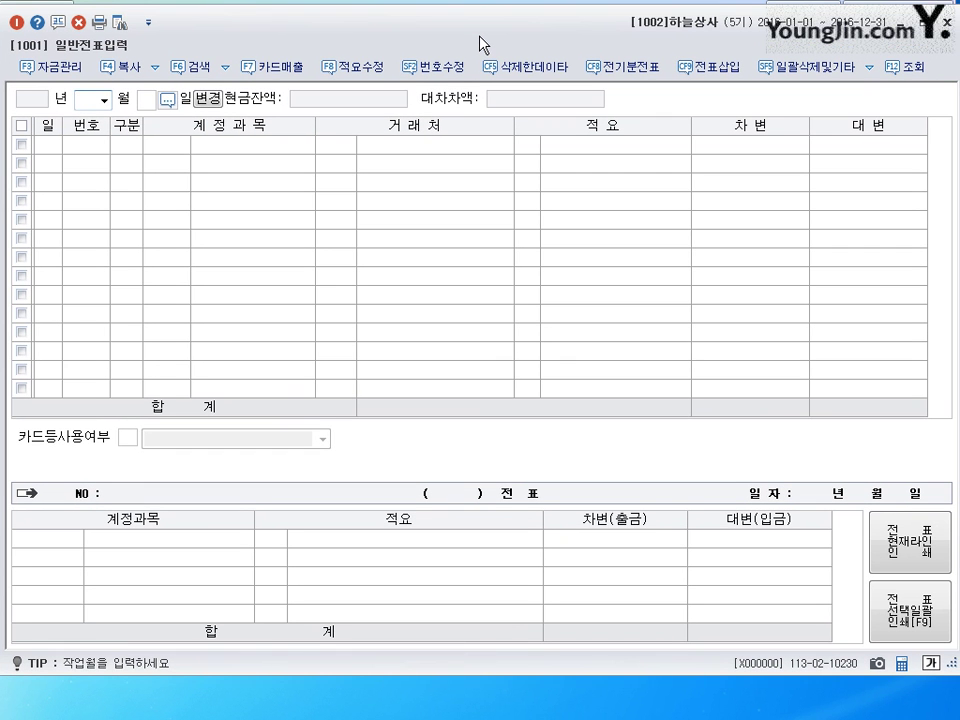
pyautogui.write('7')
pyautogui.press('Return')
pyautogui.press('Return')
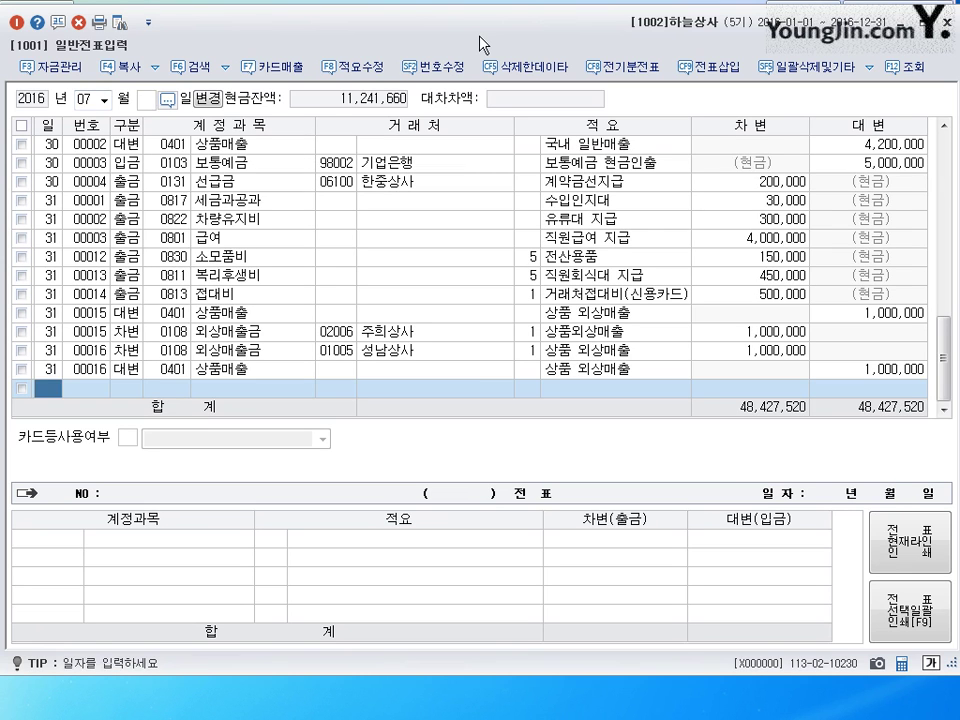
pyautogui.write('6')
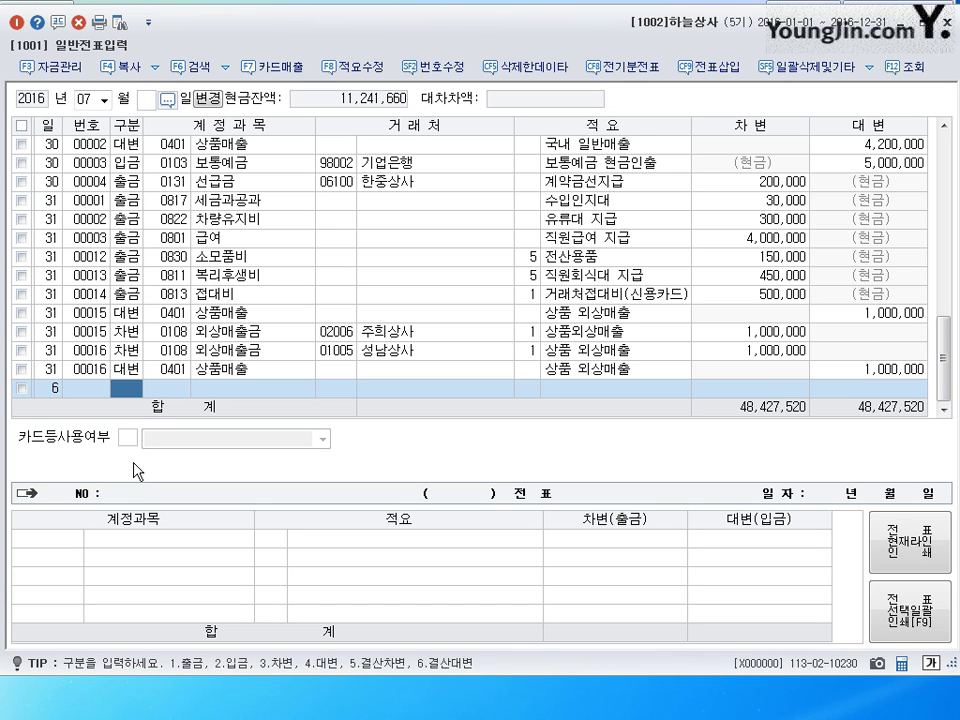
pyautogui.click(146, 99)
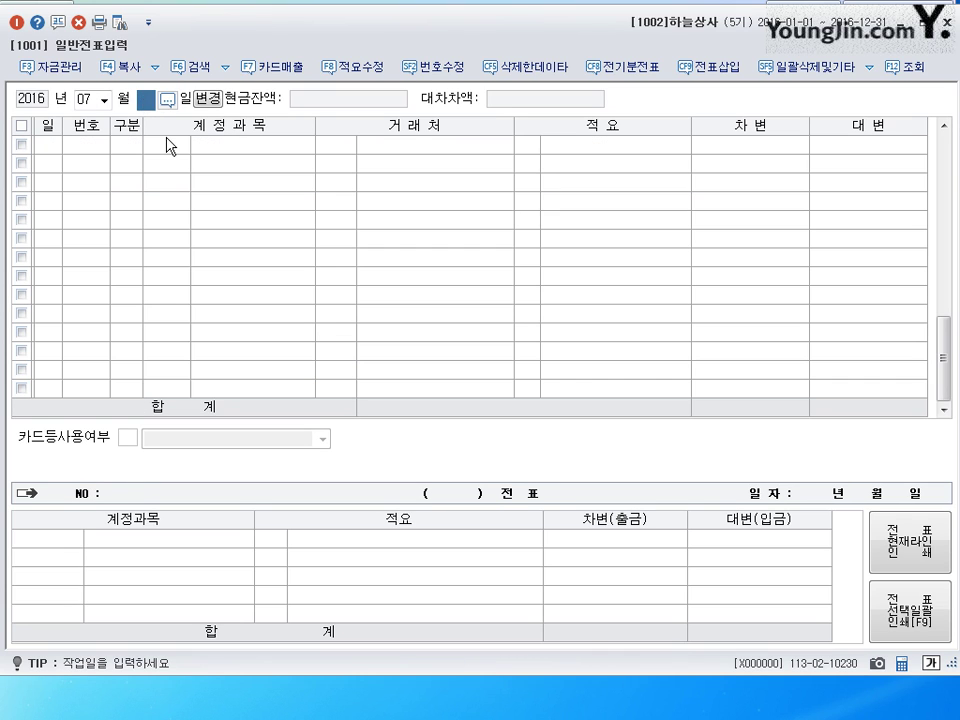
pyautogui.write('6')
pyautogui.press('Return')
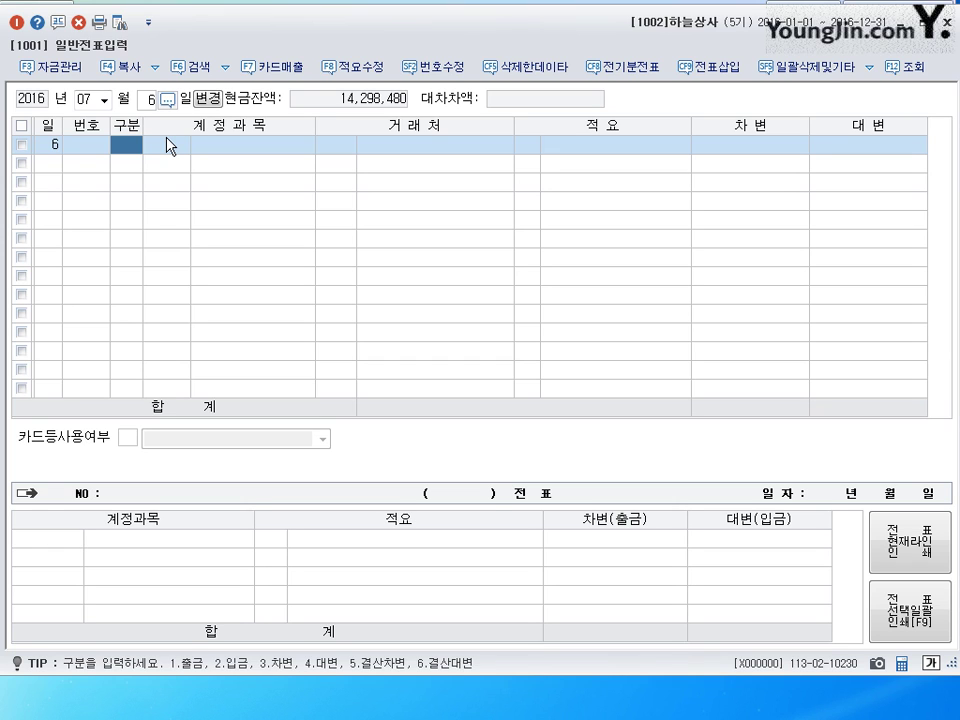
# Enter a debit (차변) line for 0338 인출금 of 200,000 on July 6, without customer or description.
pyautogui.write('3')
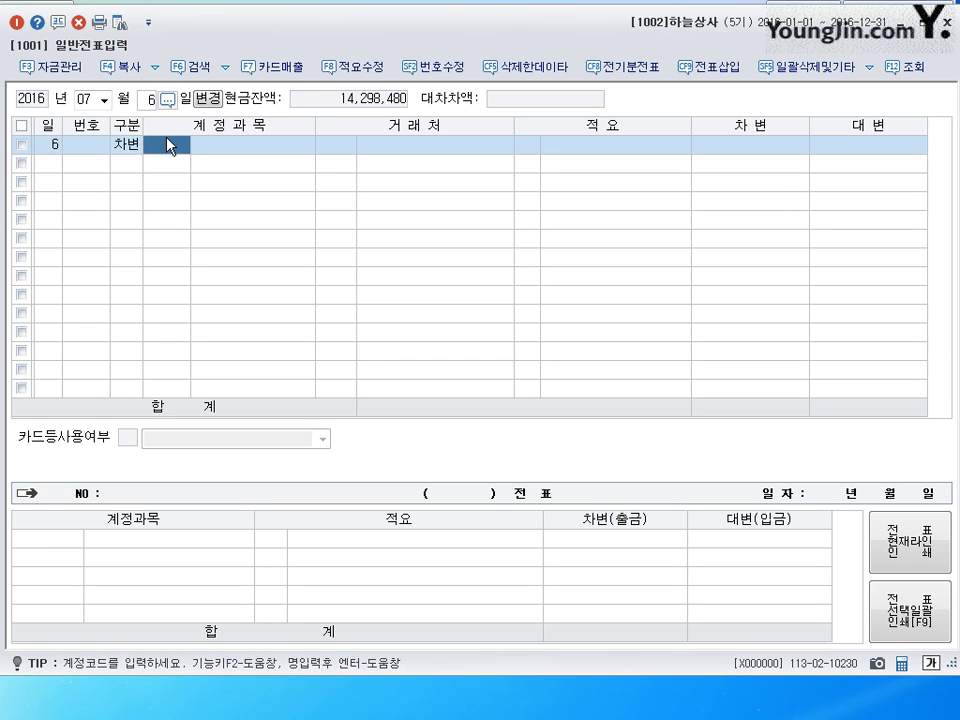
pyautogui.write('338')
pyautogui.press('Return')
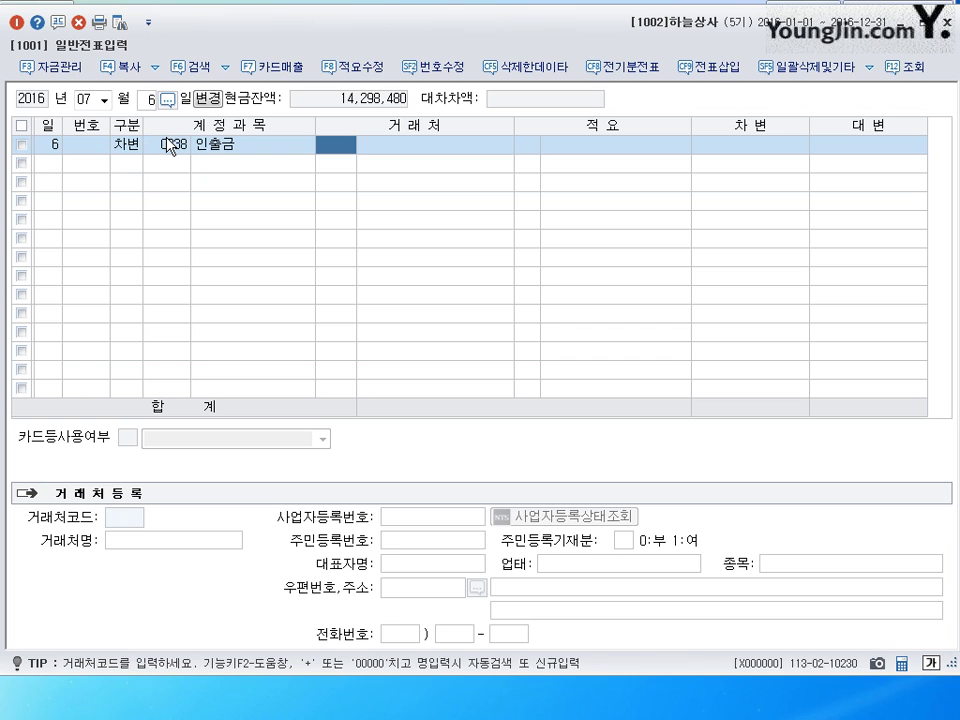
pyautogui.press('Return')
pyautogui.press('Return')
pyautogui.write('2000000')
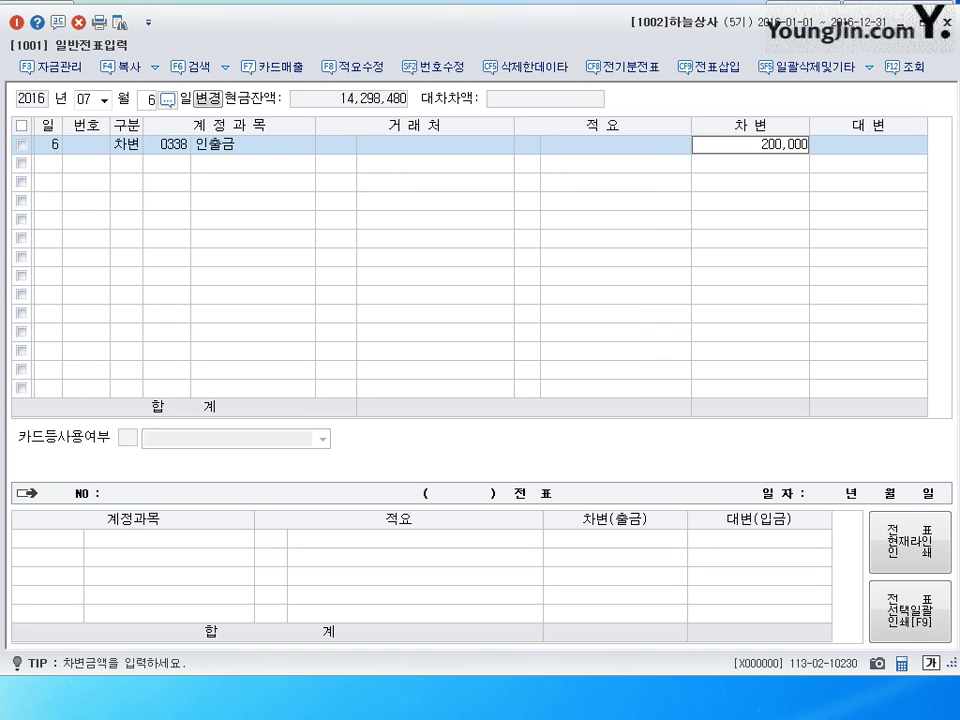
pyautogui.press('Return')
# Balance the July 6 voucher with a credit (대변) line for 0146 상품 of 200,000.
pyautogui.write('4')
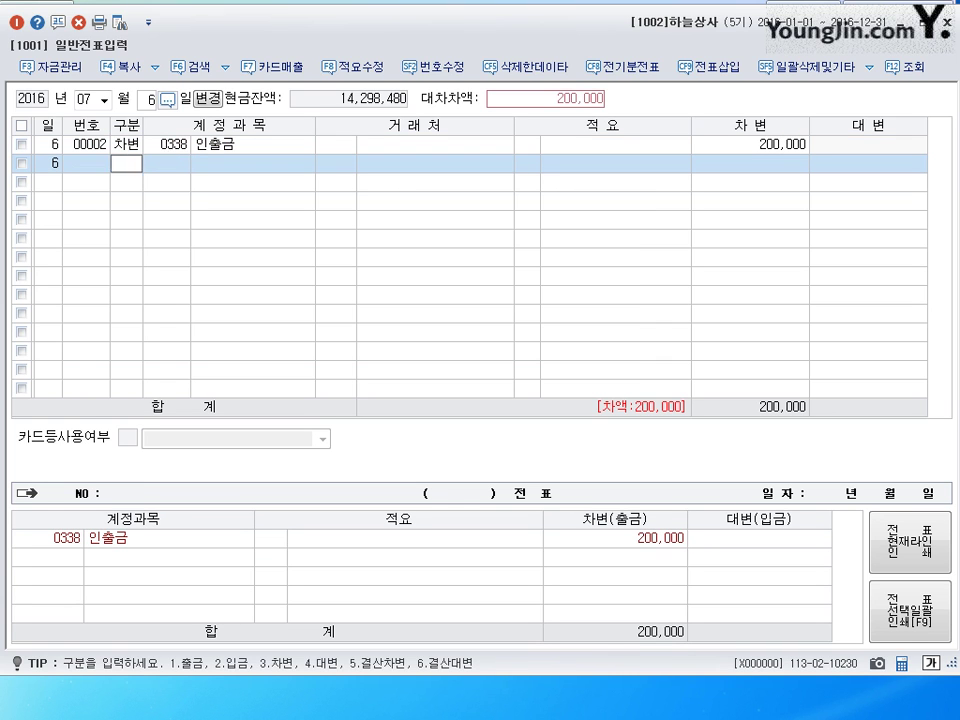
pyautogui.press('Return')
pyautogui.write('146')
pyautogui.press('Return')
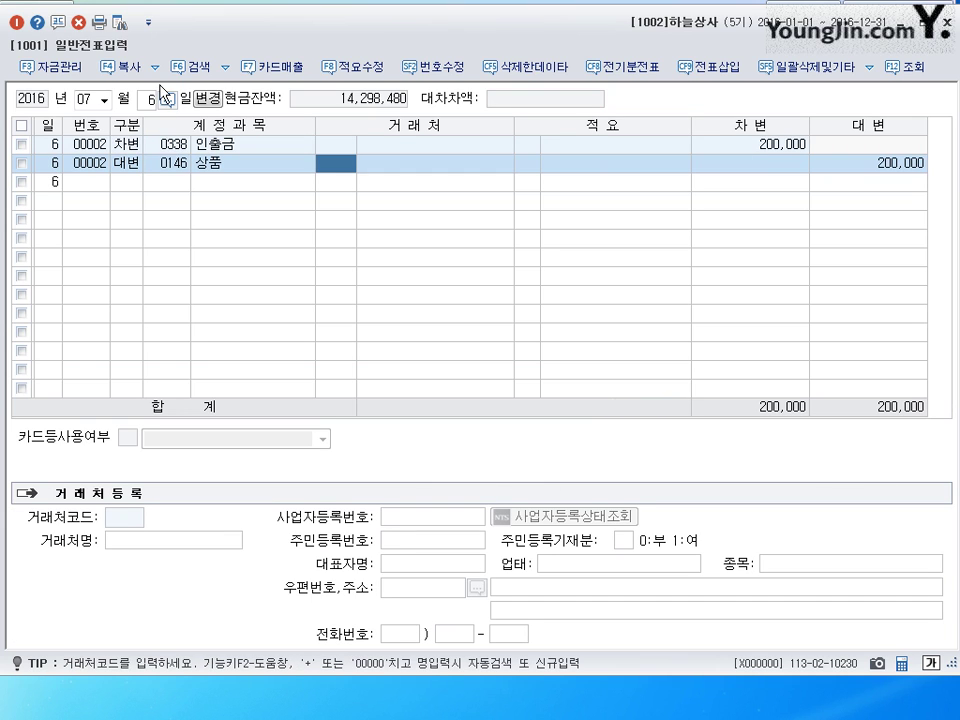
# Record a July 8 cash payment (출금) voucher for 0146 상품 of 1,000,000, without customer or description.
pyautogui.click(147, 100)
pyautogui.write('8')
pyautogui.press('Return')
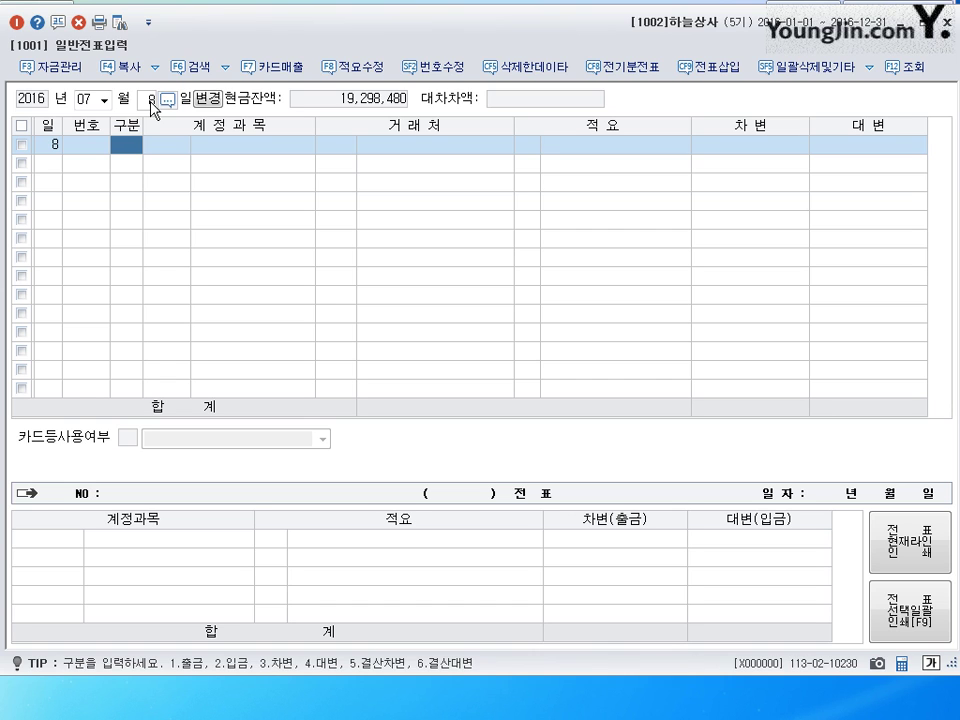
pyautogui.write('1')
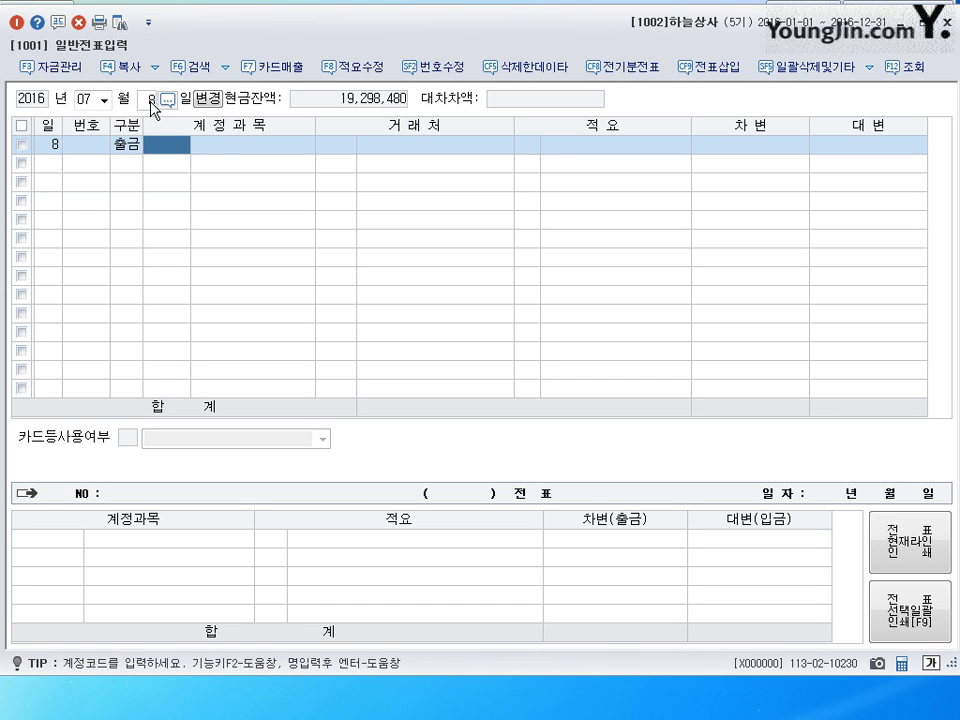
pyautogui.write('146')
pyautogui.press('Return')
pyautogui.press('Return')
pyautogui.press('Return')
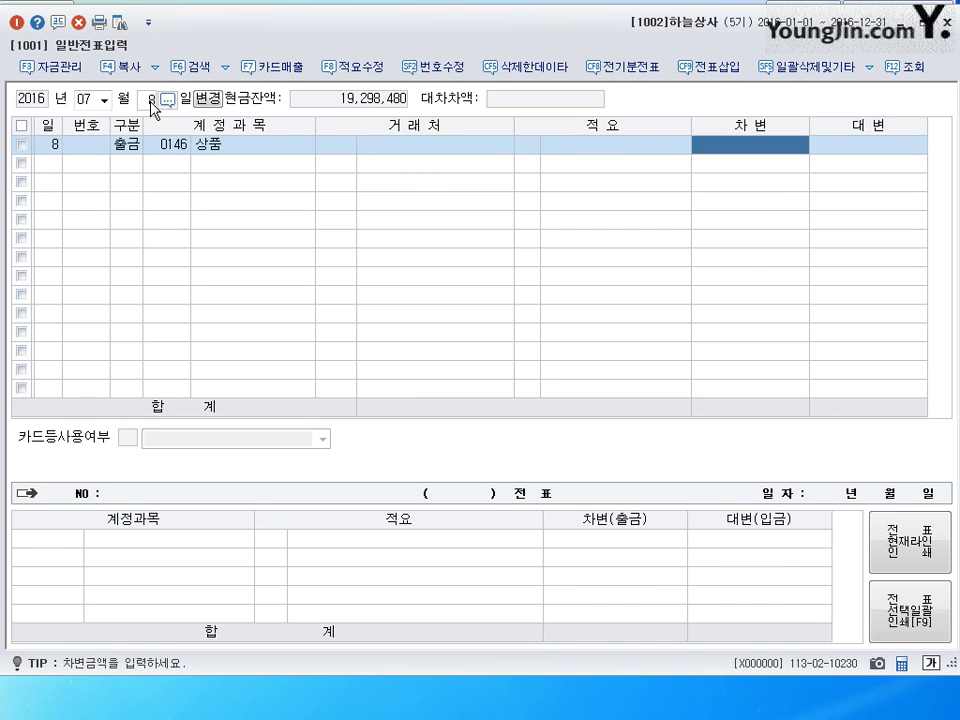
pyautogui.write('1000000')
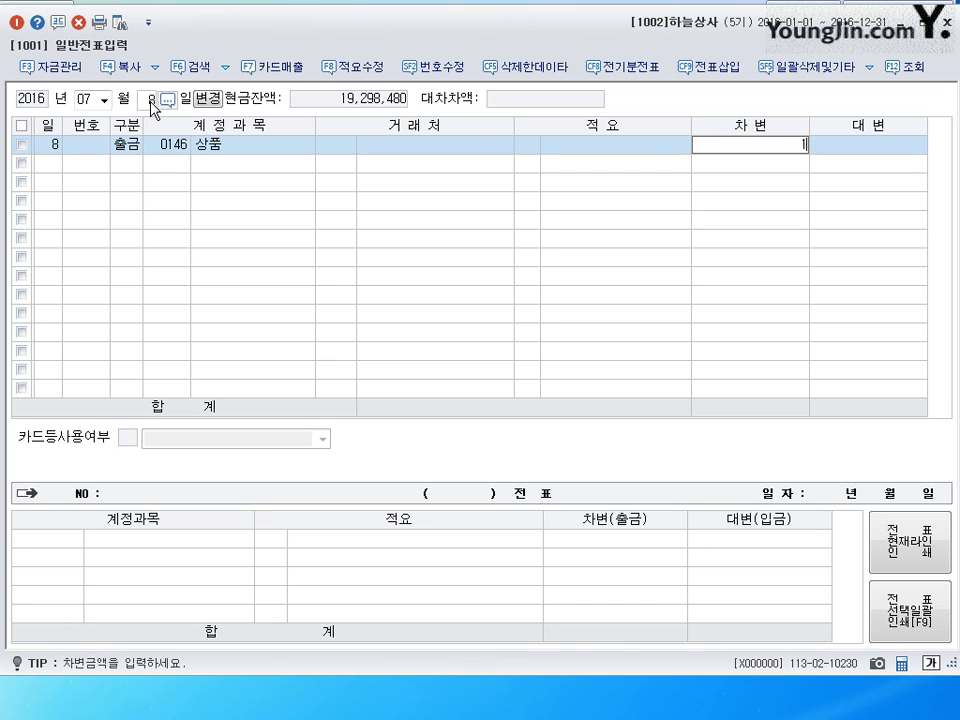
pyautogui.press('Return')
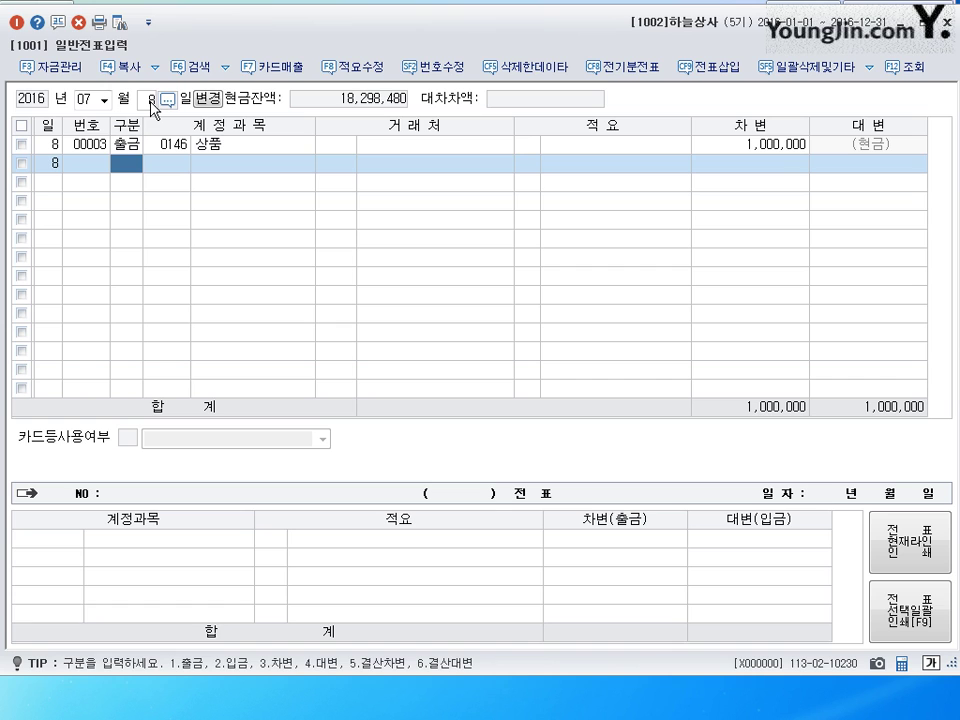
# Record a July 10 cash payment (출금) voucher to 0102 당좌예금 for 2,000,000, without customer or description.
pyautogui.click(150, 100)
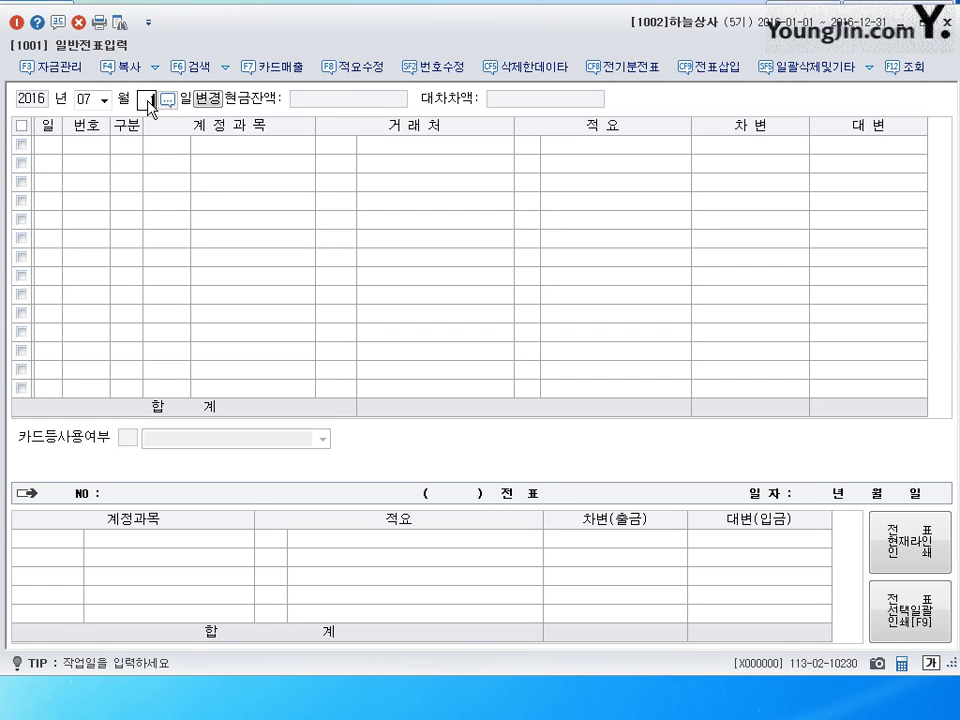
pyautogui.write('10')
pyautogui.press('Return')
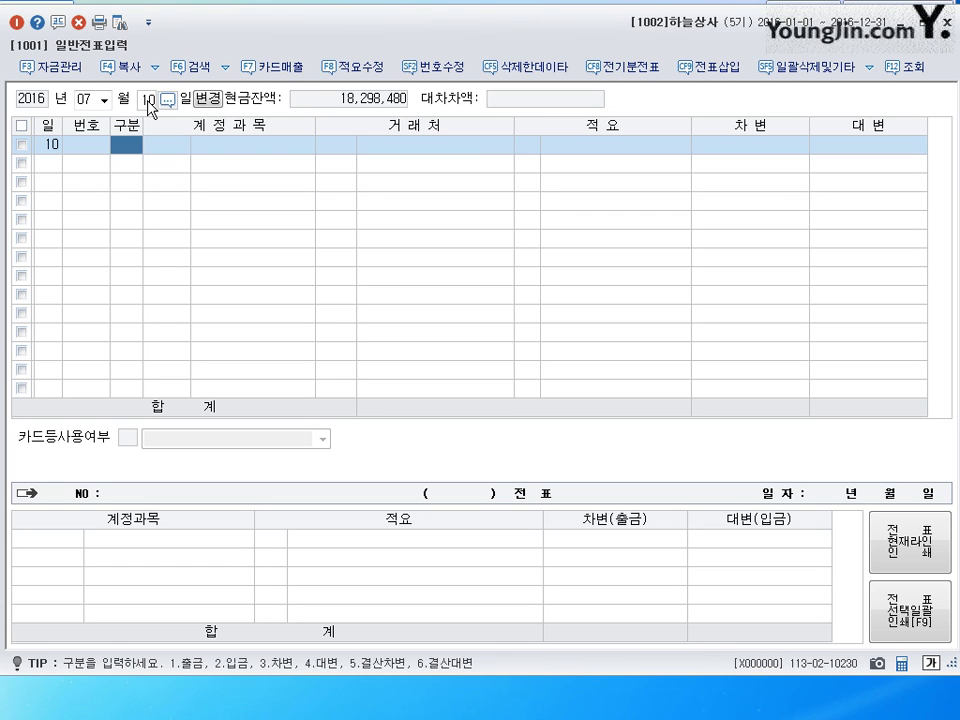
pyautogui.write('1')
pyautogui.press('Return')
pyautogui.write('102')
pyautogui.press('Return')
pyautogui.press('Return')
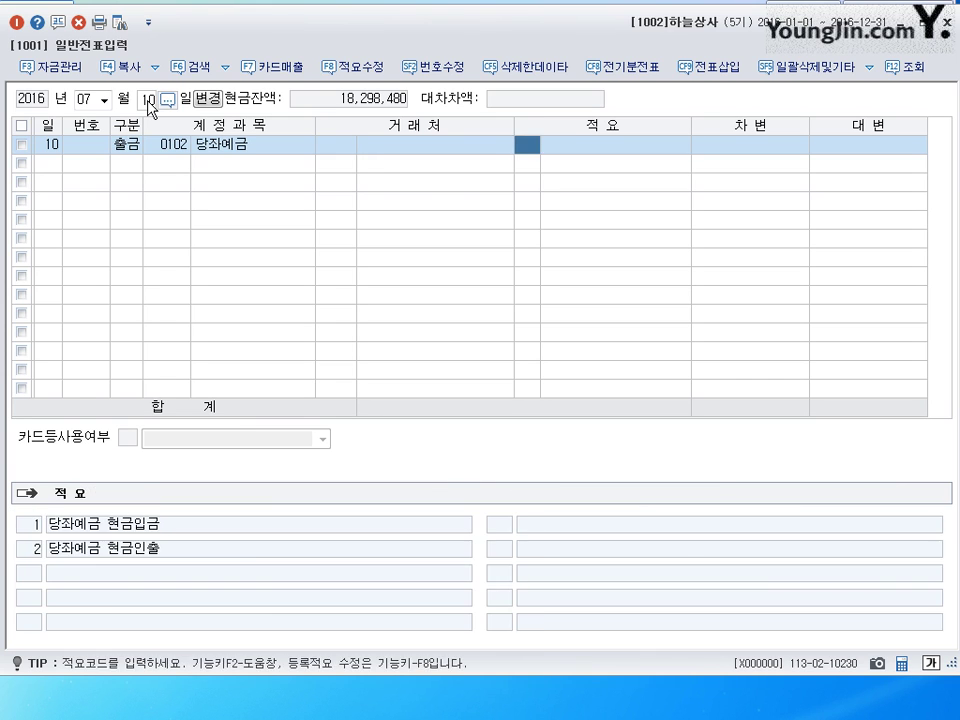
pyautogui.press('Return')
pyautogui.write('2000000')
pyautogui.press('Return')
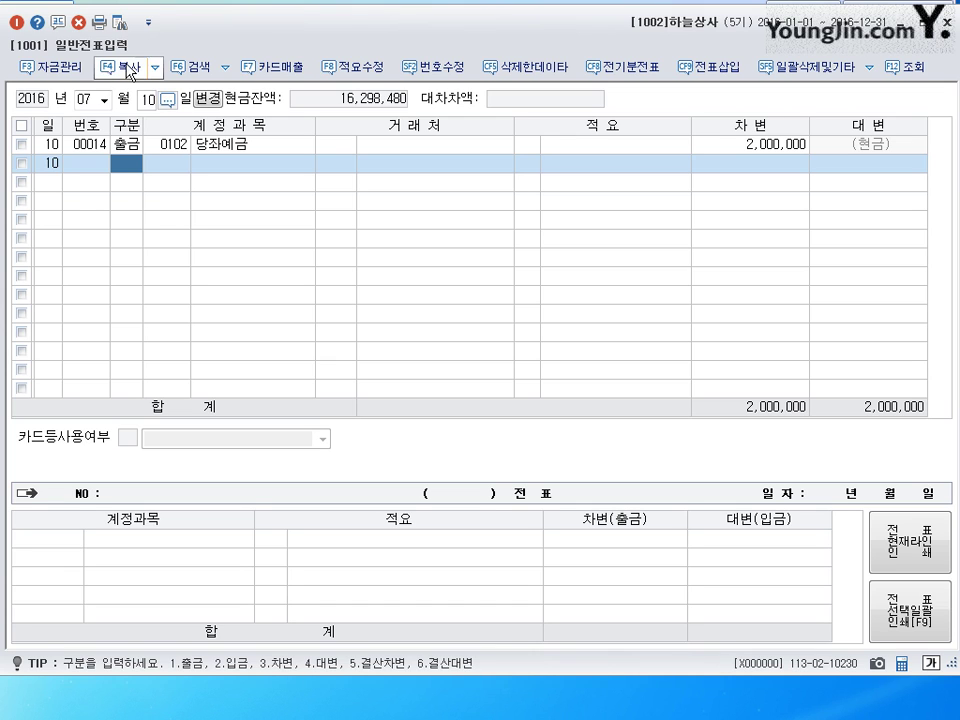
# Enter a July 14 debit (차변) line for 0107 단기매매증권 of 3,000,000, without customer or description.
pyautogui.click(146, 101)
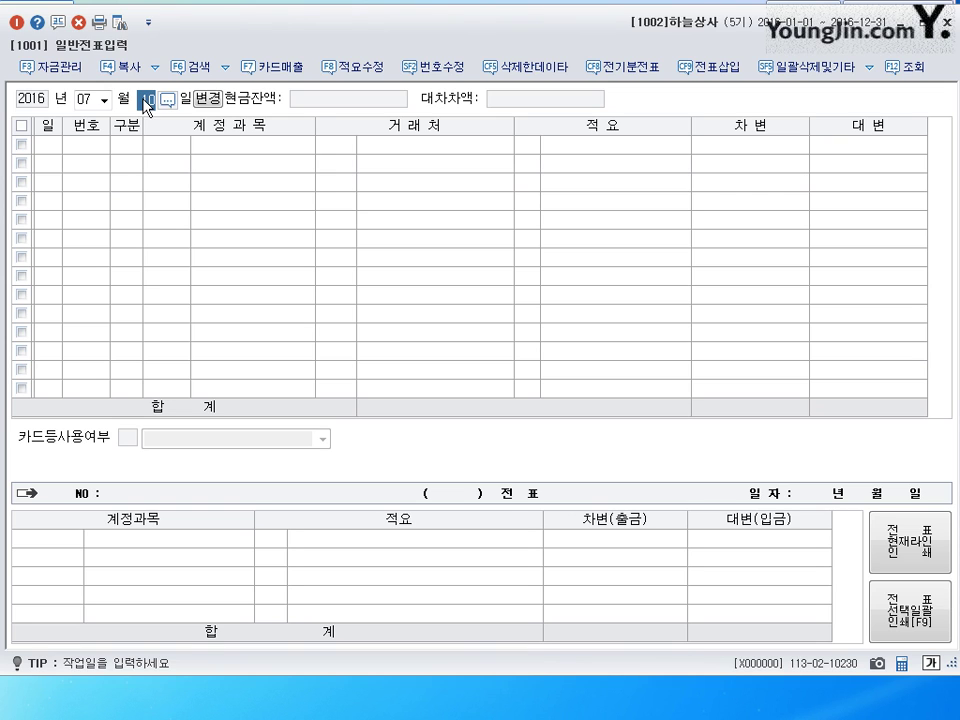
pyautogui.write('14')
pyautogui.press('Return')
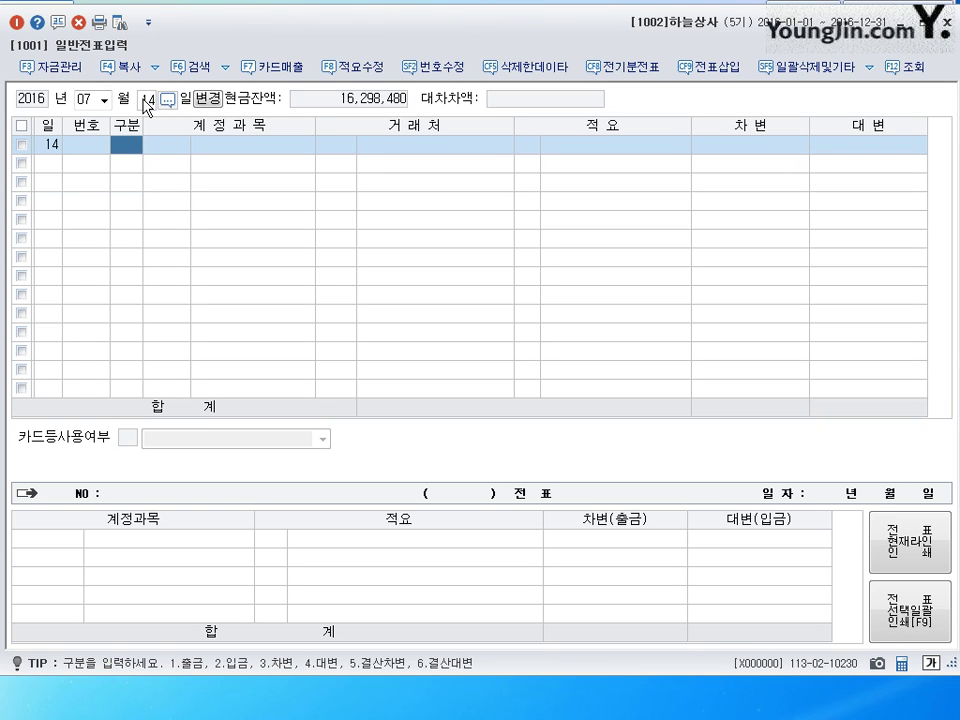
pyautogui.write('3')
pyautogui.press('Return')
pyautogui.write('0107')
pyautogui.press('Return')
pyautogui.press('Return')
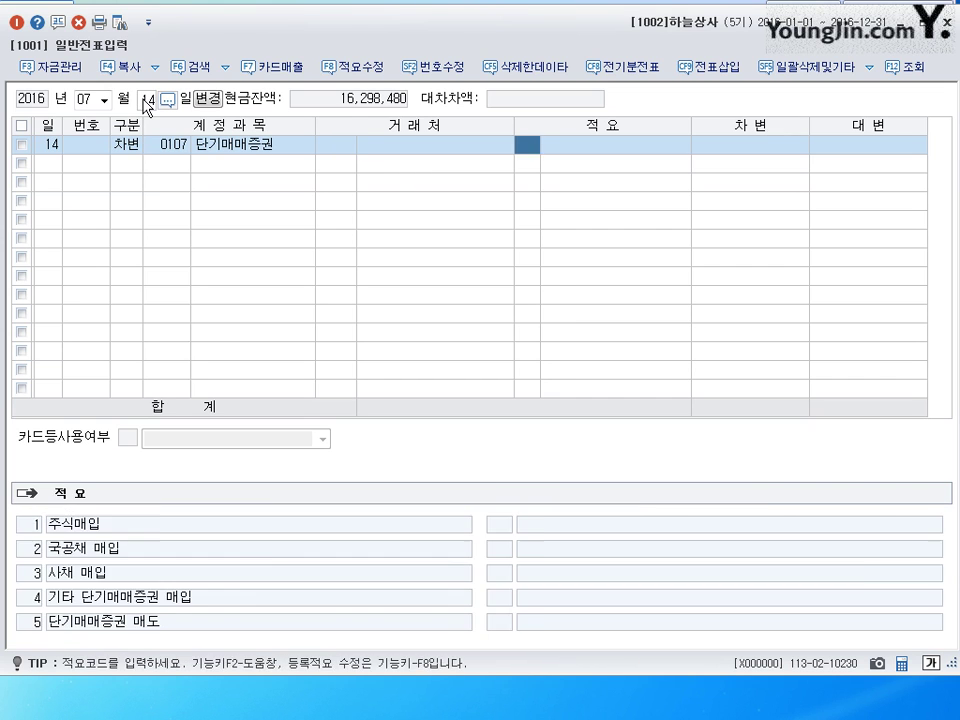
pyautogui.press('Return')
pyautogui.write('3000000')
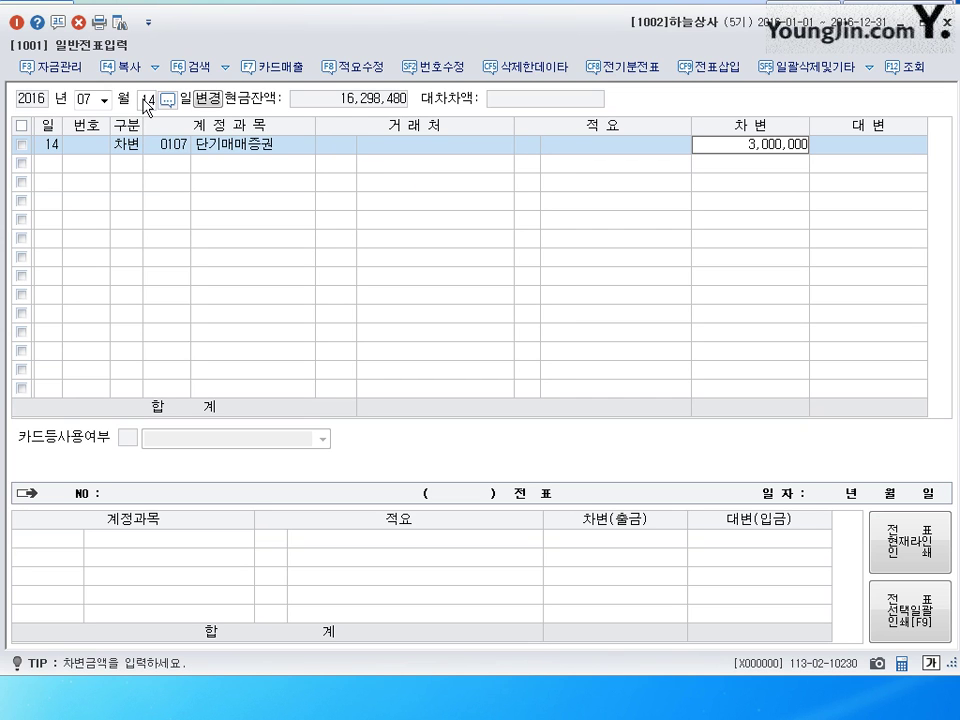
pyautogui.press('Return')
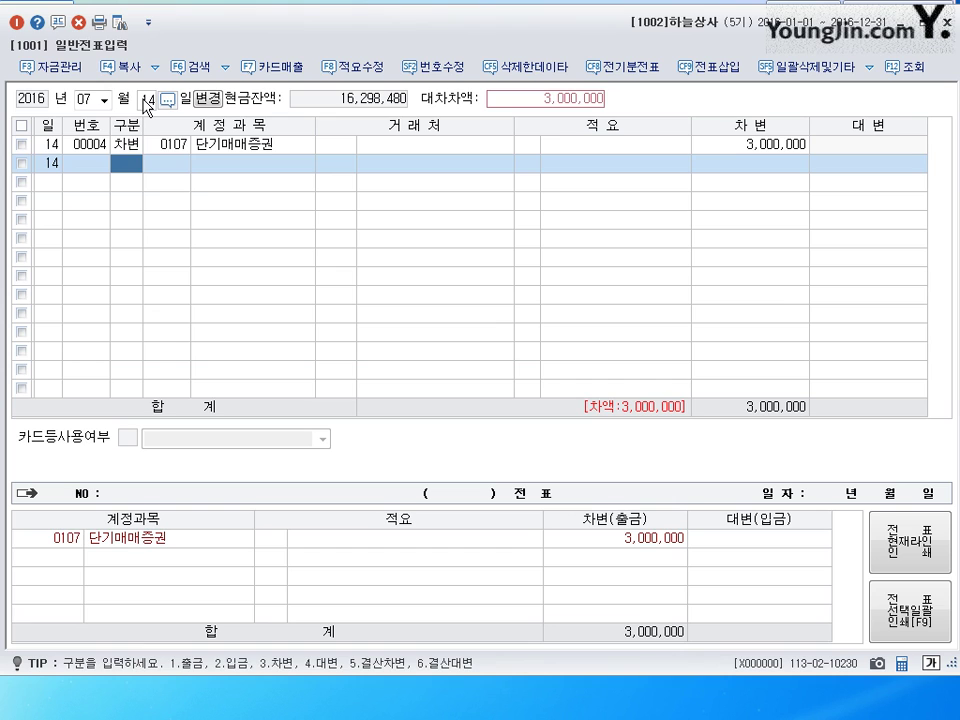
# Balance the July 14 voucher with a credit (대변) line for 0103 보통예금 of 3,000,000.
pyautogui.write('4')
pyautogui.press('Return')
pyautogui.write('103')
pyautogui.press('Return')
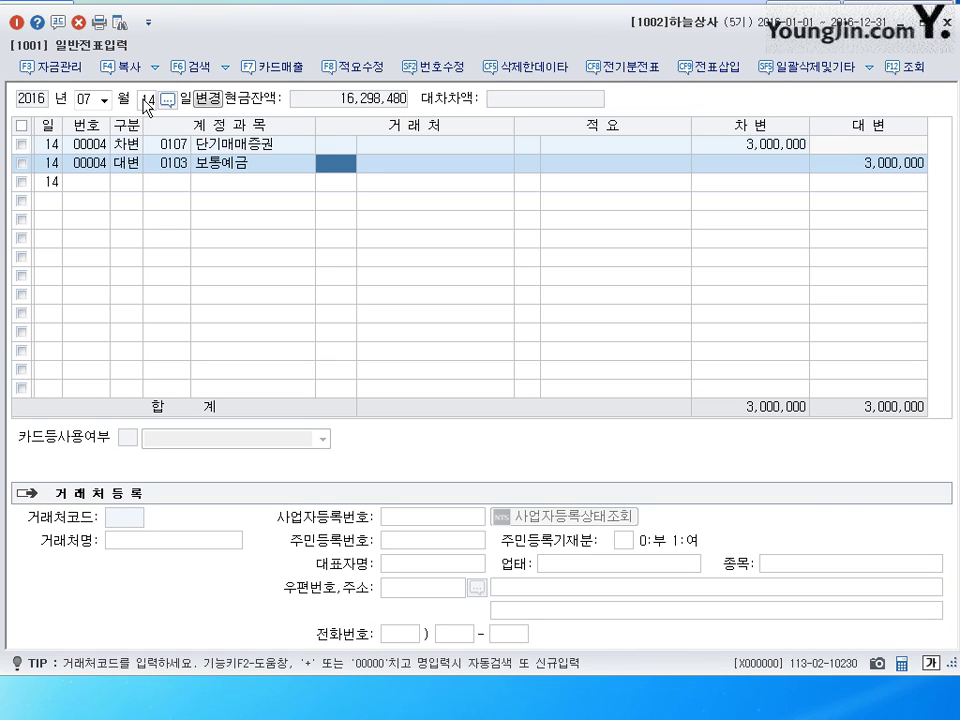
# Enter a July 24 debit (차변) line for 0201 토지 of 1,200,000, without customer or description.
pyautogui.click(146, 100)
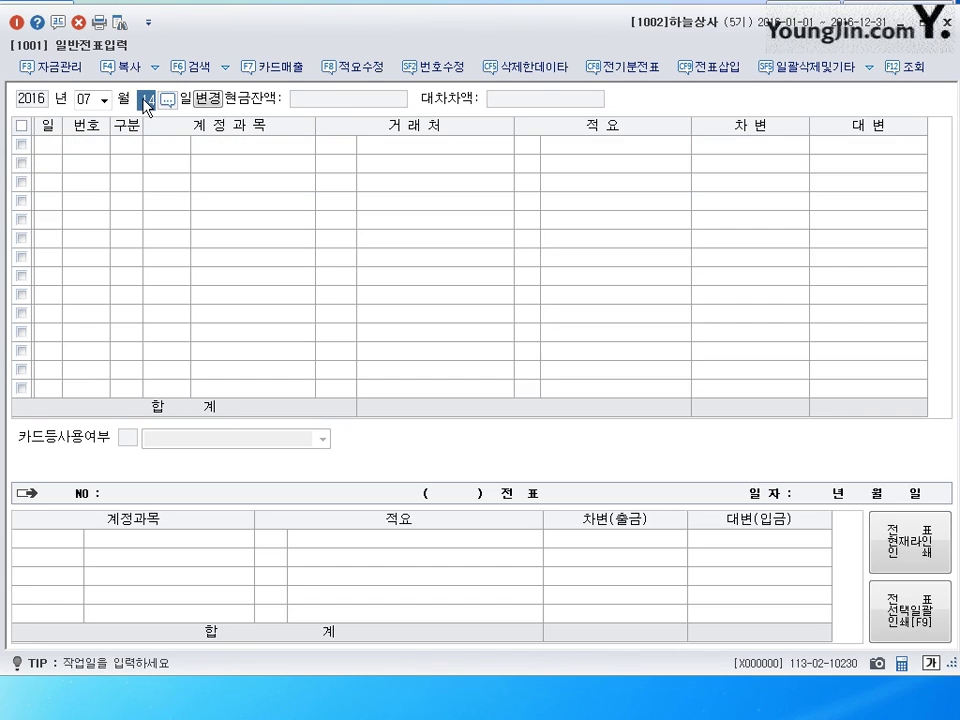
pyautogui.write('24')
pyautogui.press('Return')
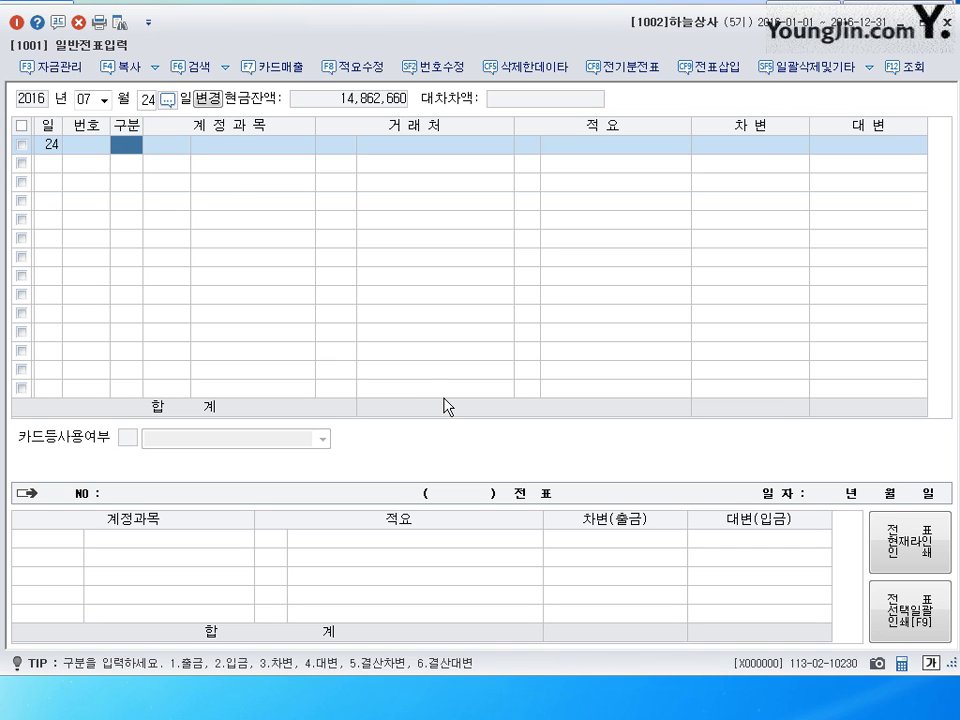
pyautogui.write('3')
pyautogui.press('Return')
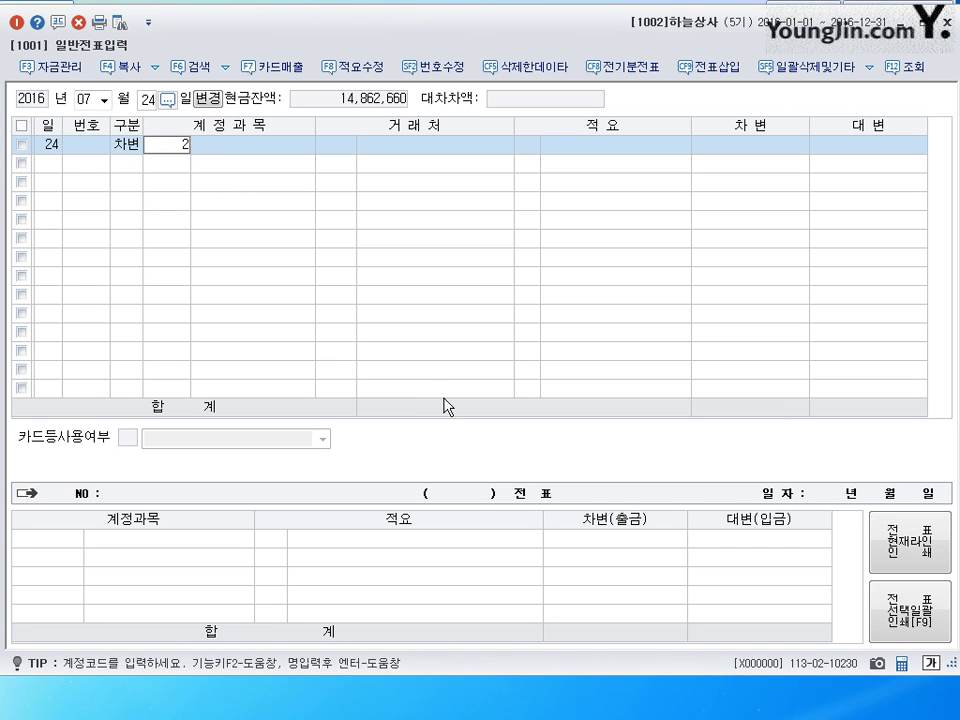
pyautogui.write('0201')
pyautogui.press('Return')
pyautogui.press('Return')
pyautogui.press('Return')
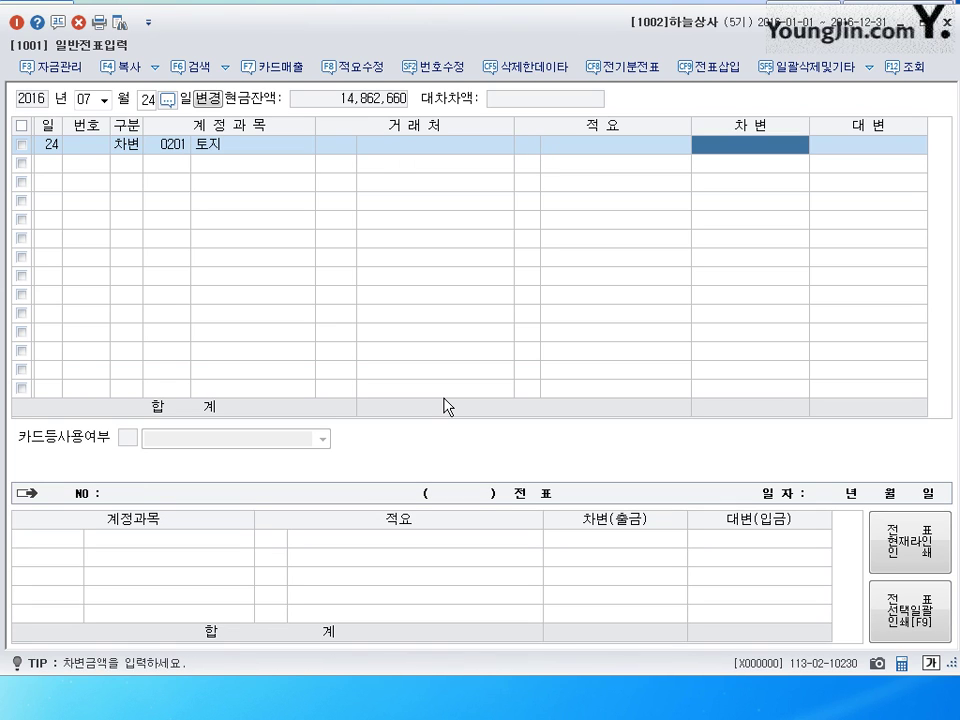
pyautogui.write('1200000')
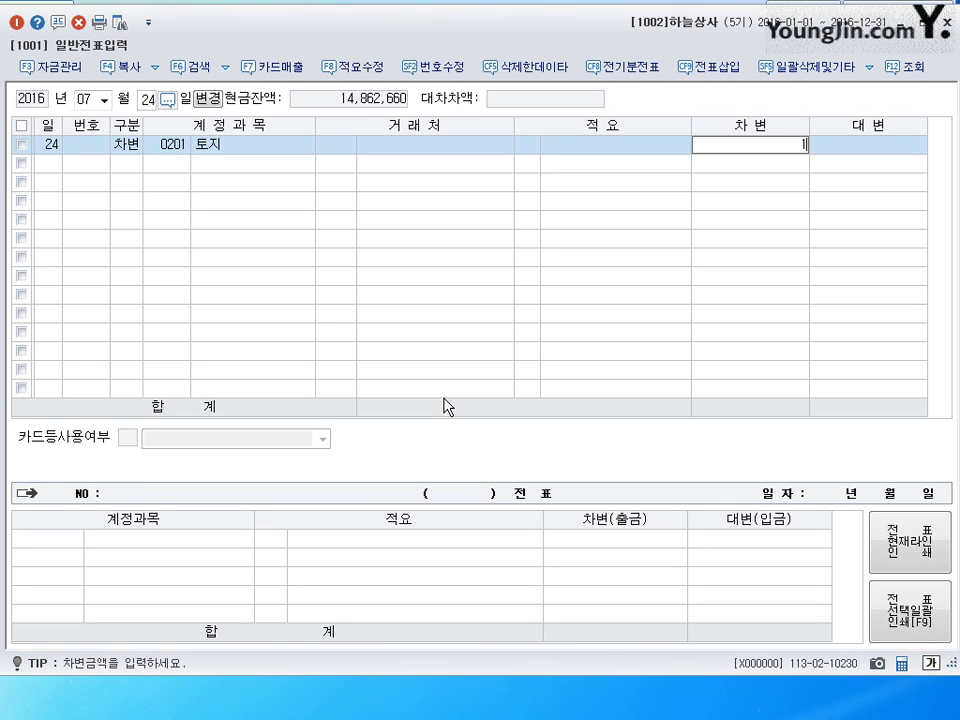
pyautogui.press('Return')
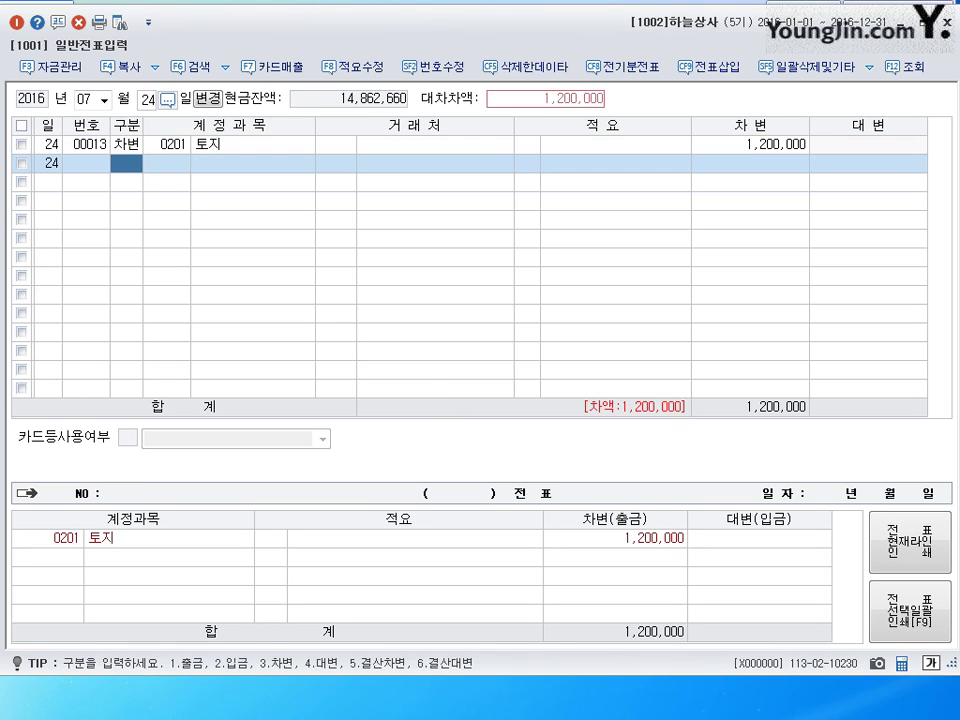
# Balance the July 24 voucher with a credit (대변) line for 0253 미지급금 of 1,200,000, with 신한카드 as customer.
pyautogui.write('4')
pyautogui.press('Return')
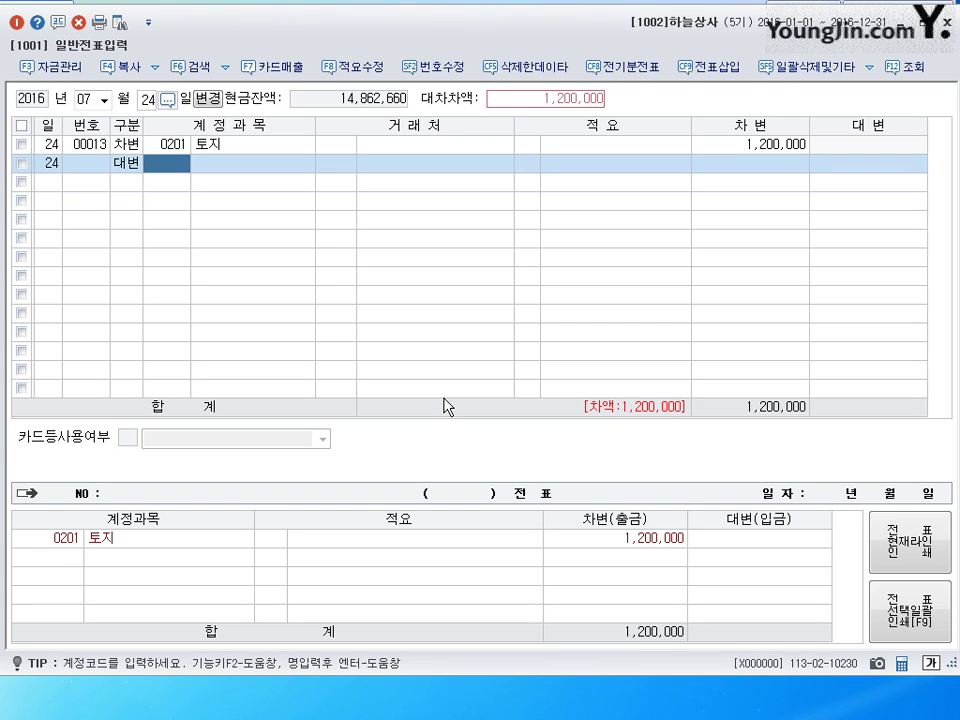
pyautogui.write('253')
pyautogui.press('Return')
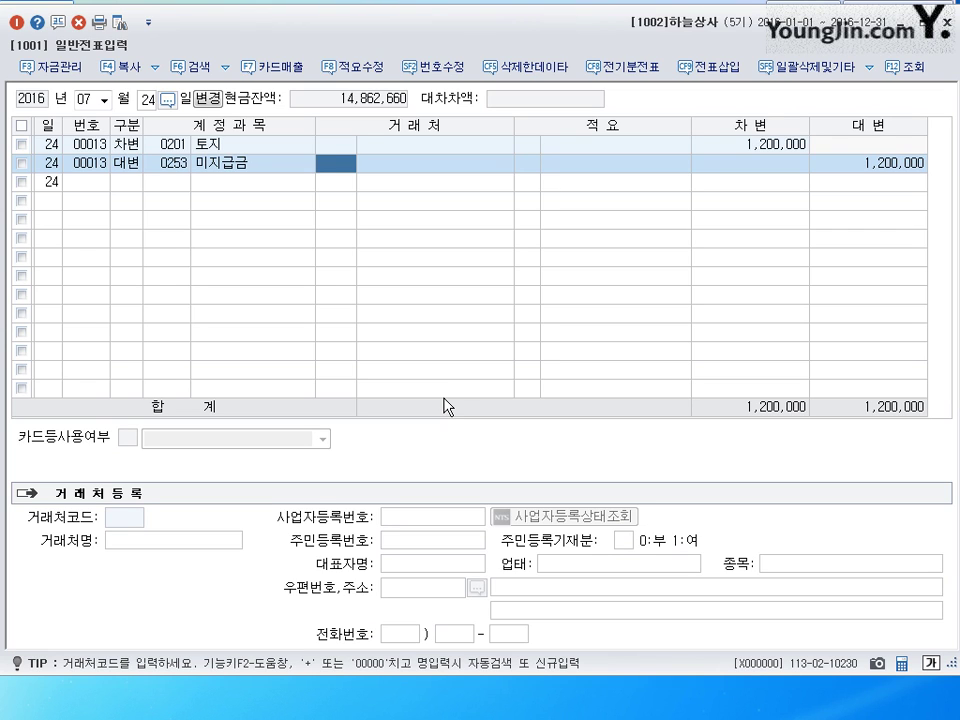
pyautogui.click(332, 162)
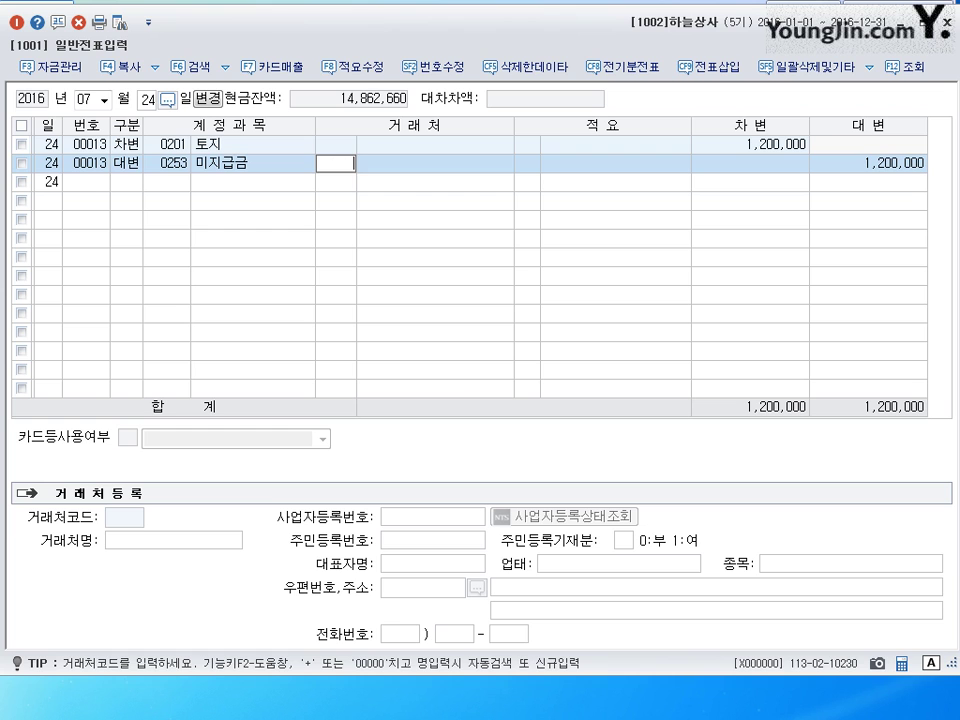
pyautogui.write('신한')
pyautogui.press('Return')
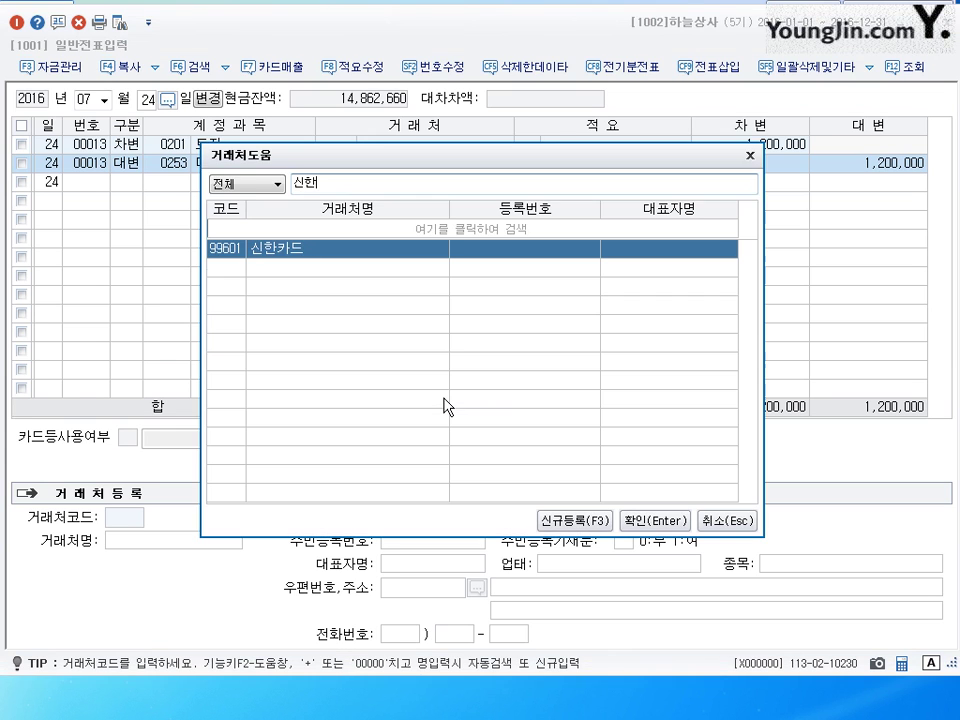
pyautogui.press('Return')
pyautogui.press('Return')
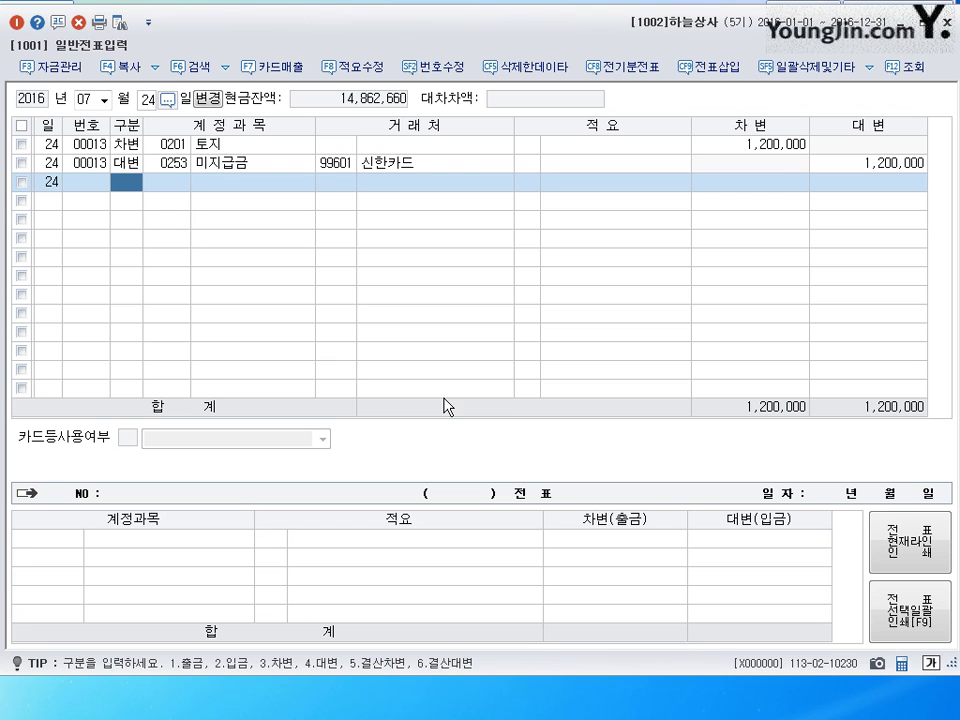
# Enter an October 4 debit (차변) line for 0951 이자비용 of 300,000, without customer or description.
pyautogui.click(81, 102)
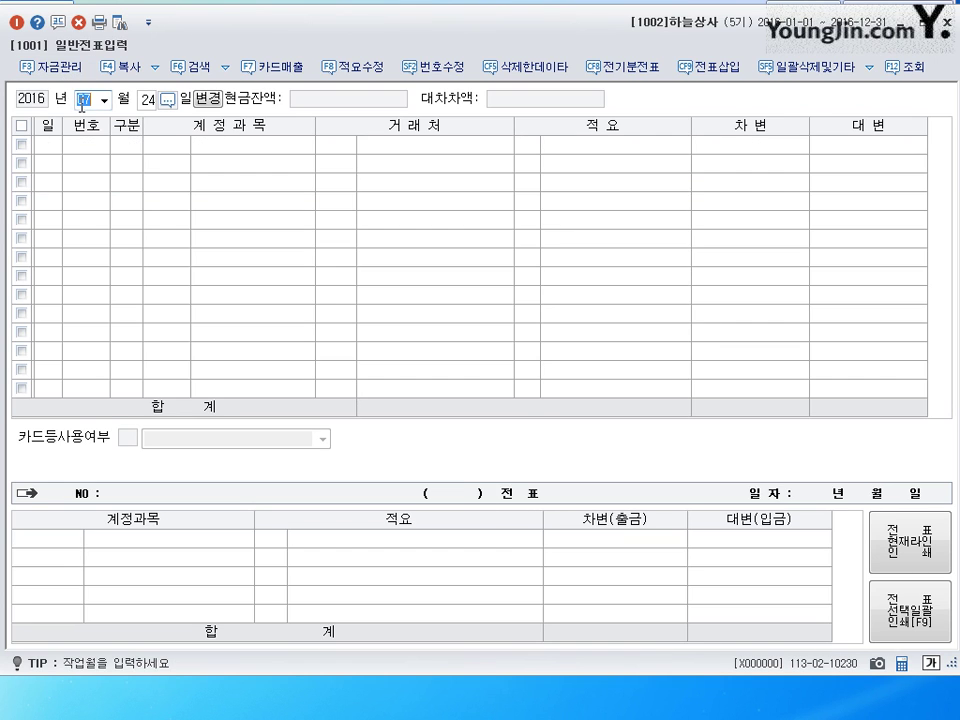
pyautogui.write('10')
pyautogui.press('Return')
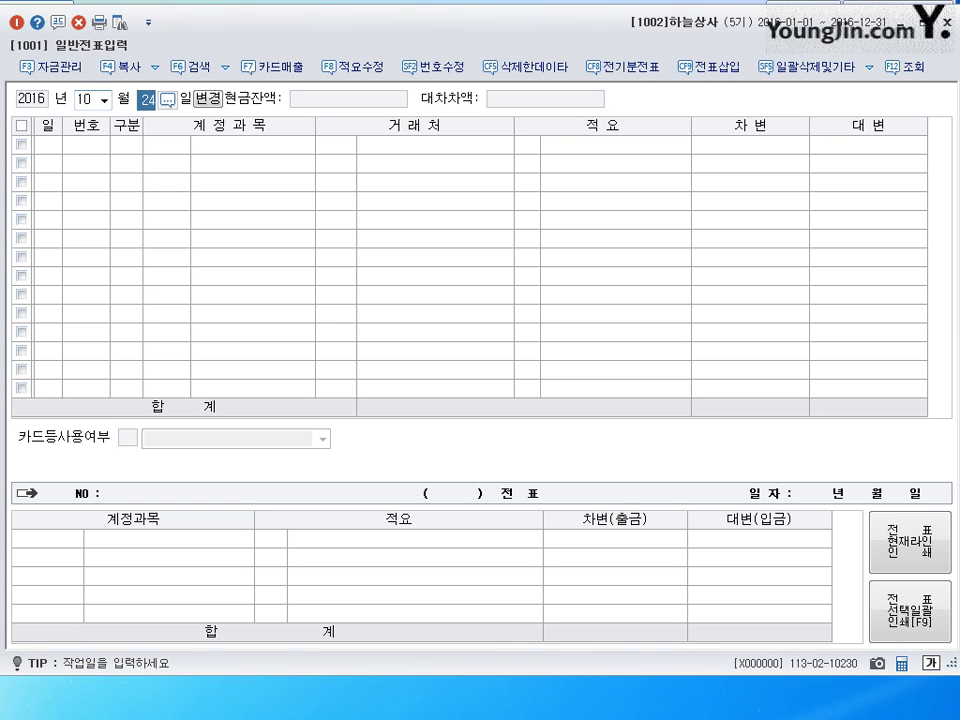
pyautogui.write('4')
pyautogui.press('Return')
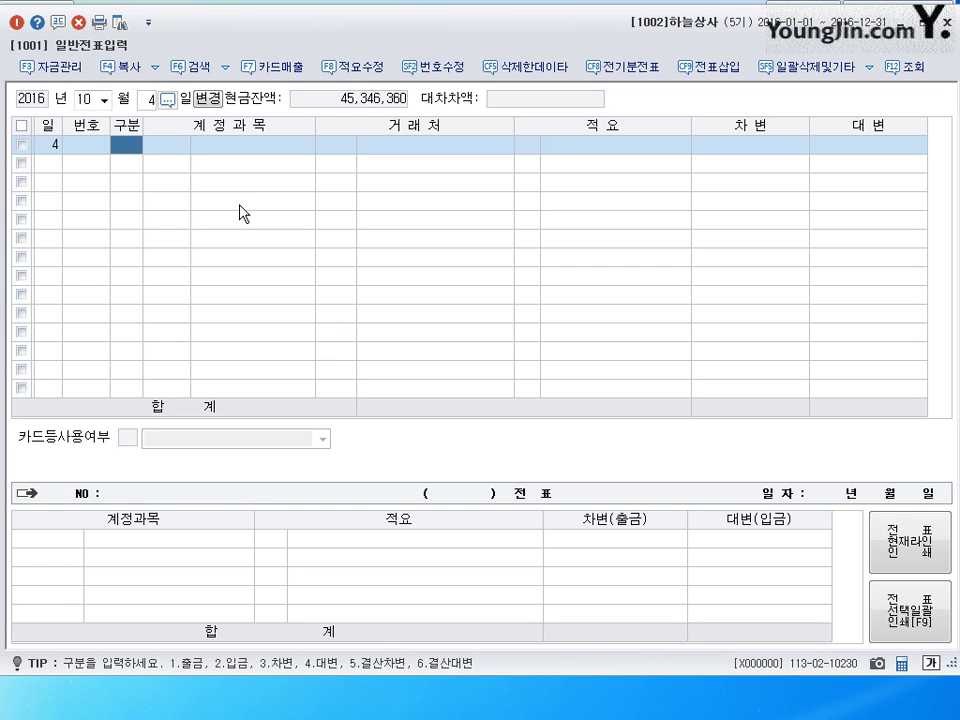
pyautogui.write('3')
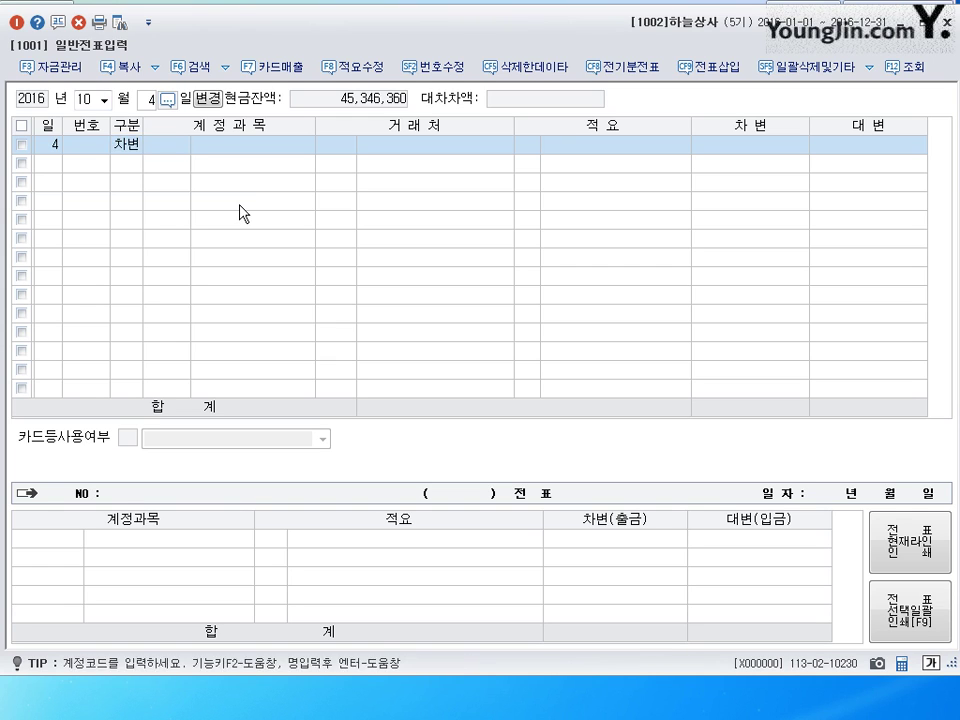
pyautogui.write('951')
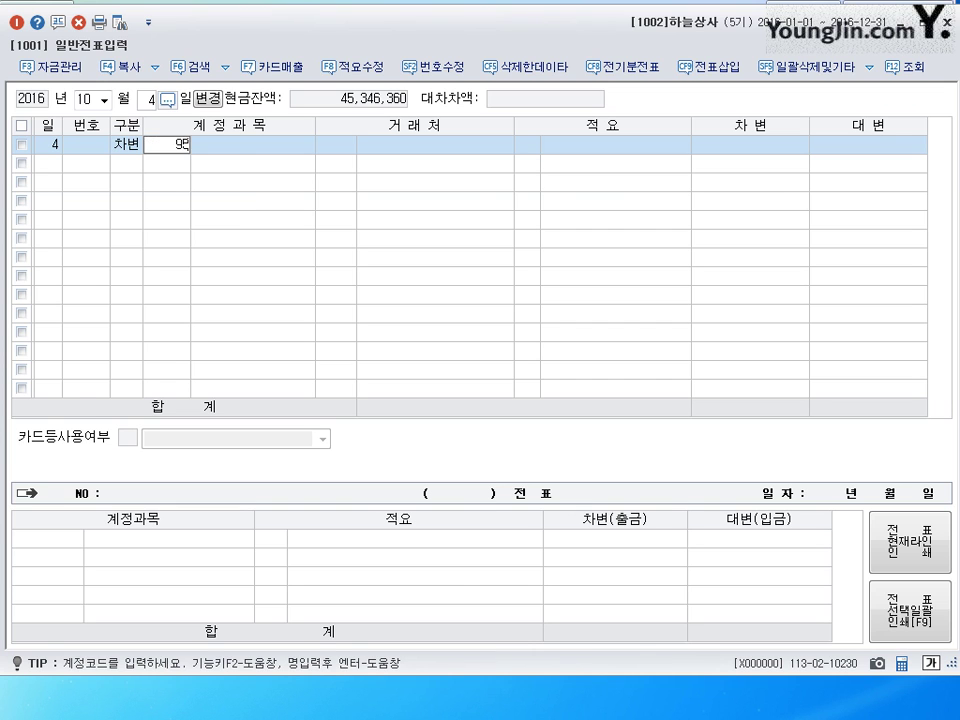
pyautogui.press('Return')
pyautogui.press('Return')
pyautogui.press('Return')
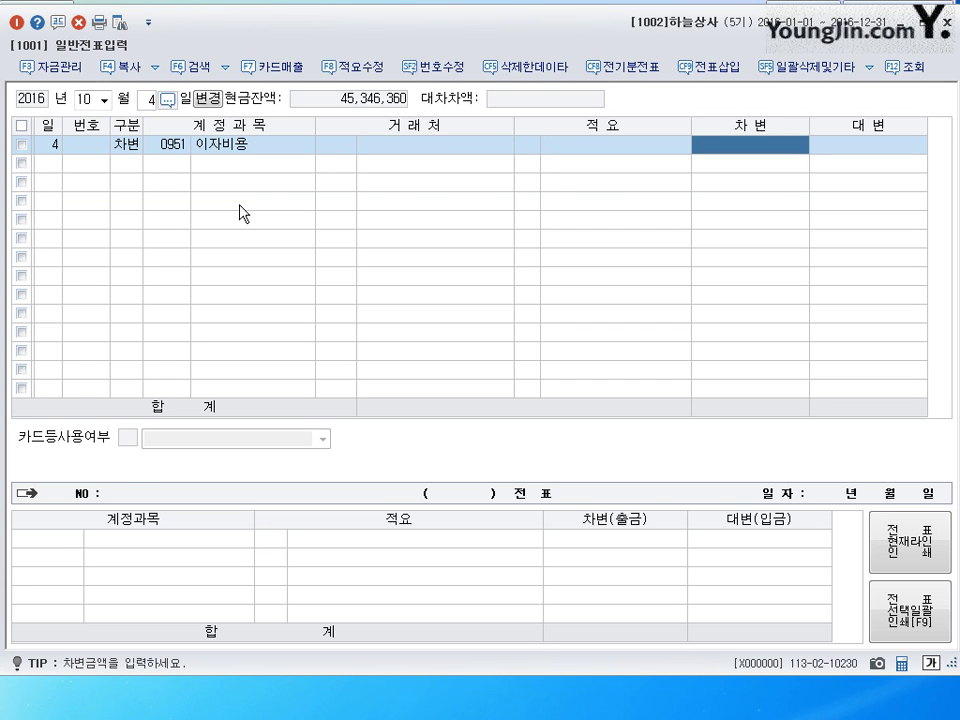
pyautogui.write('3000000')
pyautogui.press('Return')
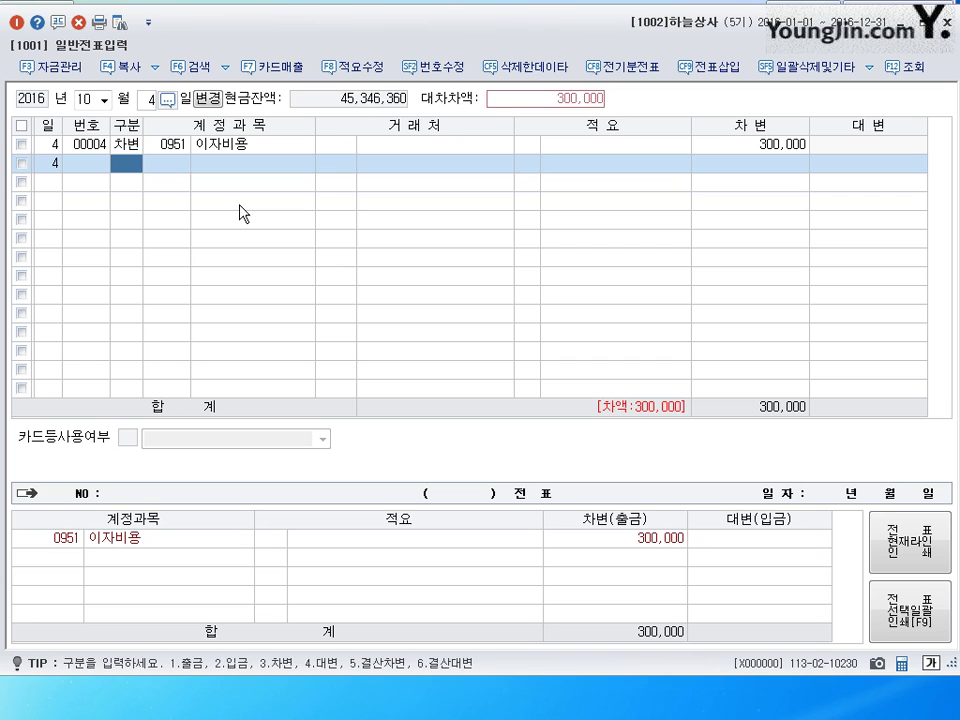
# Add a debit (차변) line for 0103 보통예금 of 6,700,000 to the October 4 voucher, without customer or description.
pyautogui.write('3')
pyautogui.press('Return')
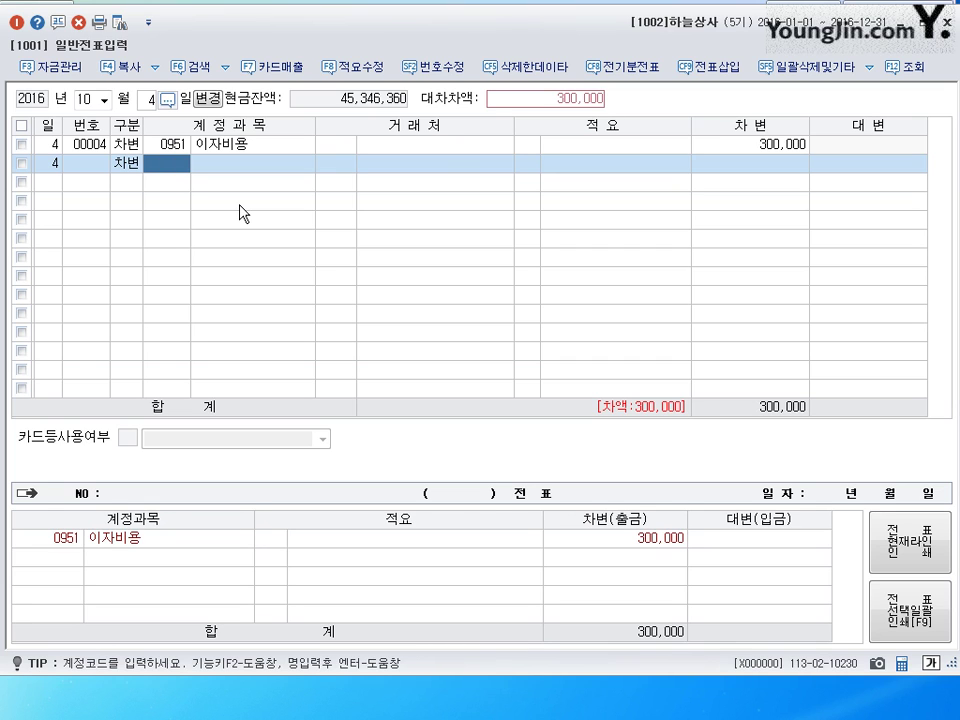
pyautogui.write('0103')
pyautogui.press('Return')
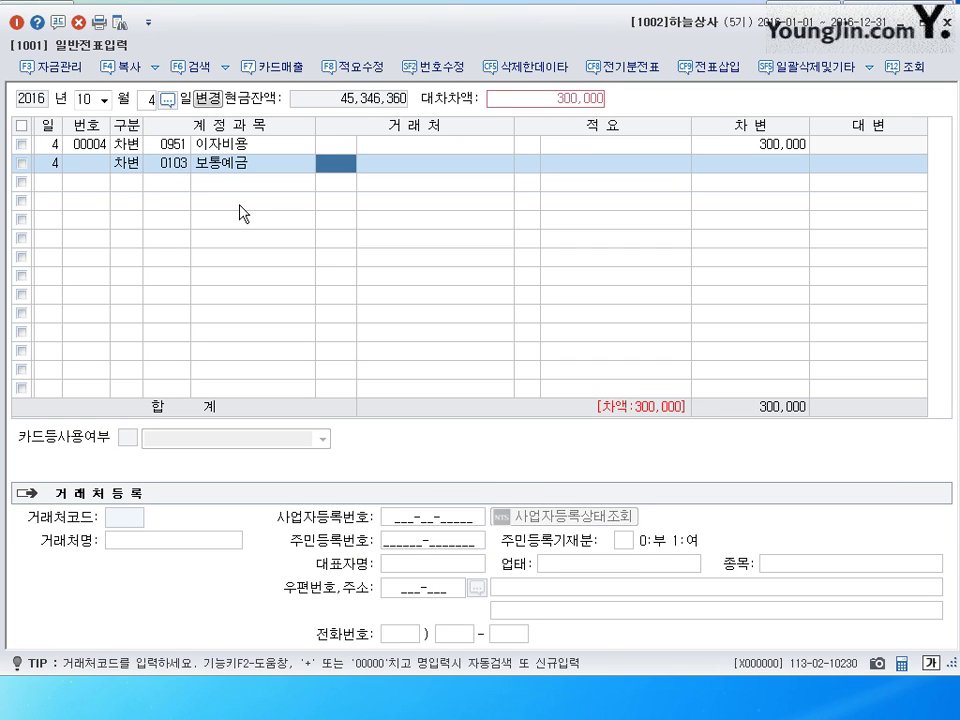
pyautogui.press('Return')
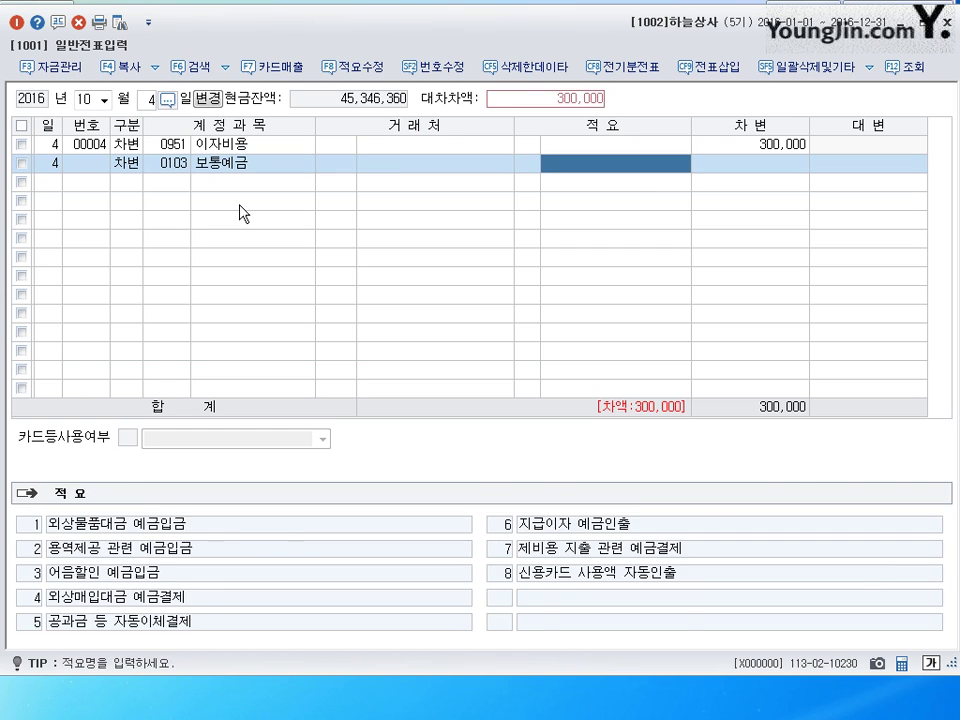
pyautogui.press('Return')
pyautogui.write('6,7')
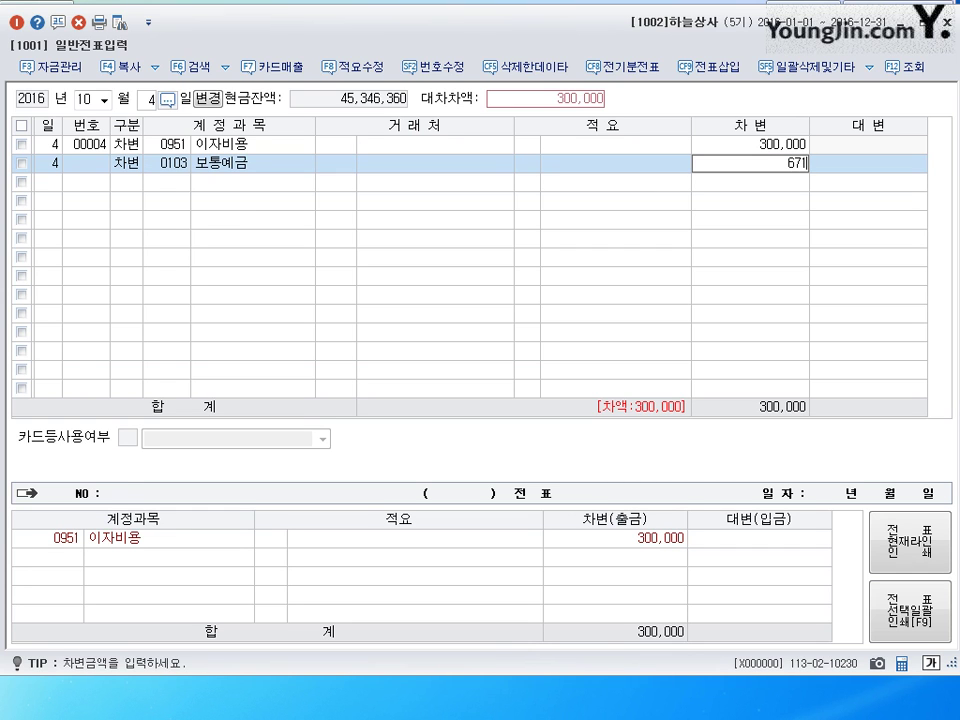
pyautogui.write('00,000')
pyautogui.press('Return')
# Balance the October 4 voucher with a credit (대변) line for 0260 단기차입금 of 7,000,000, with 수협 as customer.
pyautogui.write('4')
pyautogui.press('Return')
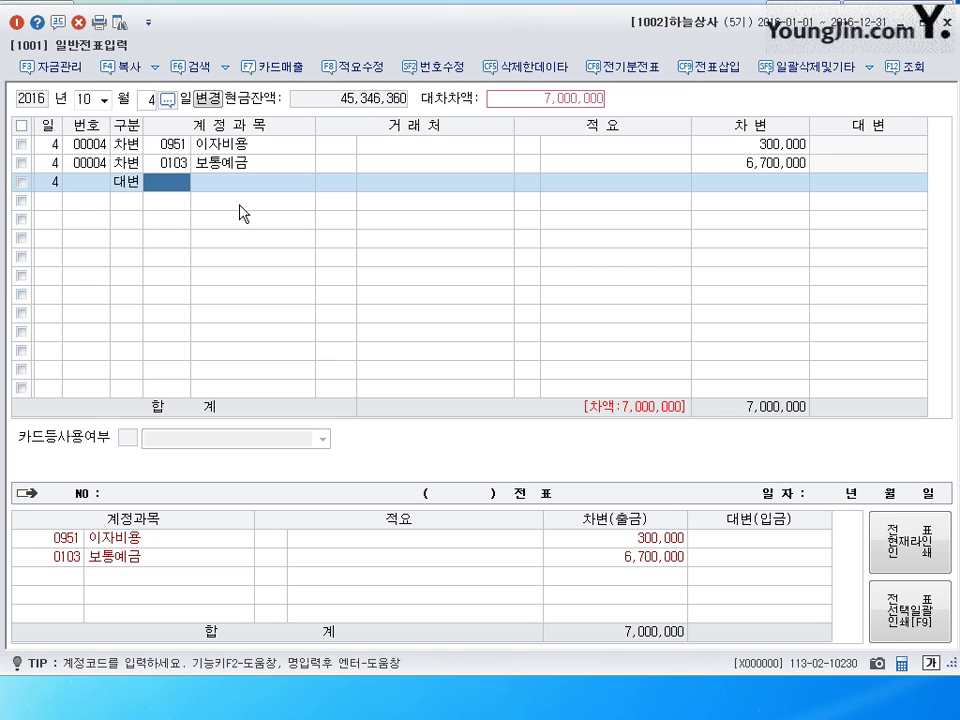
pyautogui.write('260')
pyautogui.press('Return')
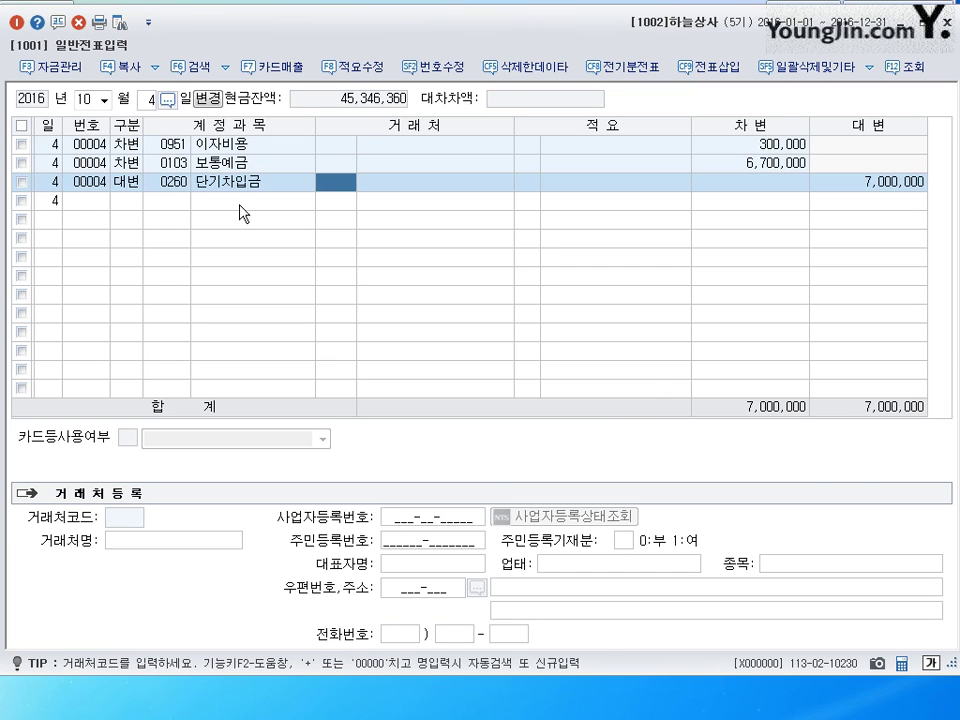
pyautogui.write('수협')
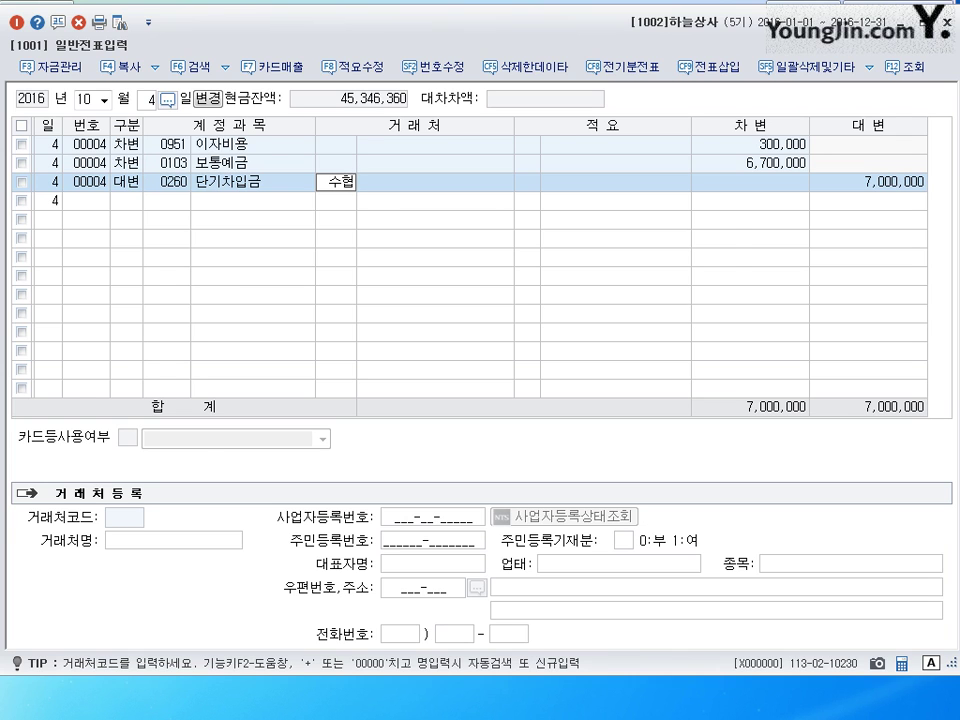
pyautogui.press('Return')
pyautogui.press('Return')
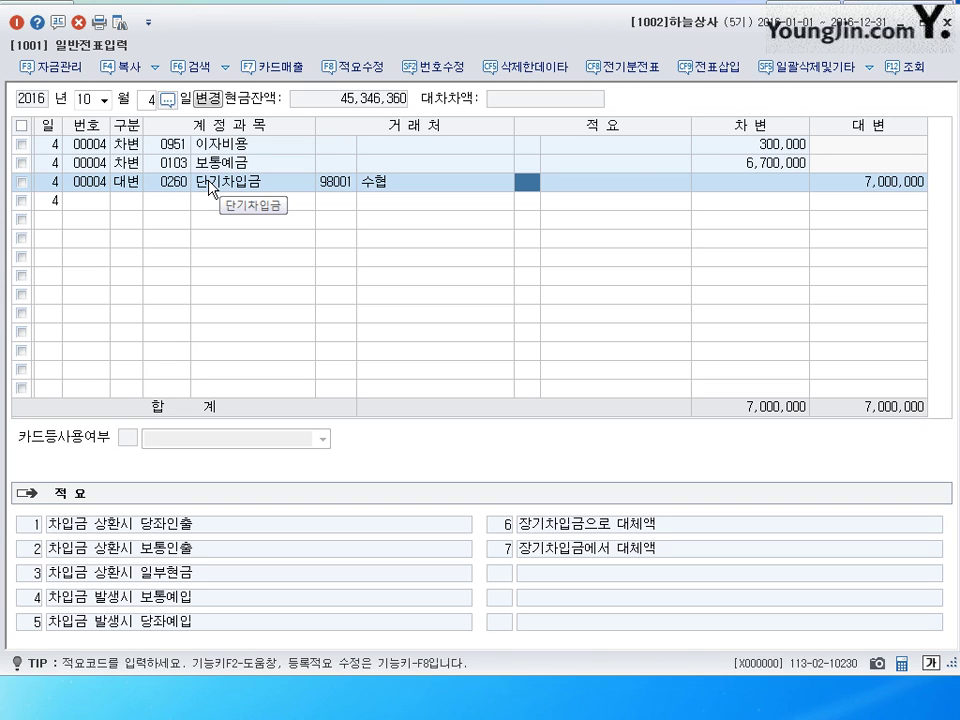
# Enter an October 17 debit (차변) line for 0811 복리후생비 of 100,000, without customer or description.
pyautogui.click(146, 99)
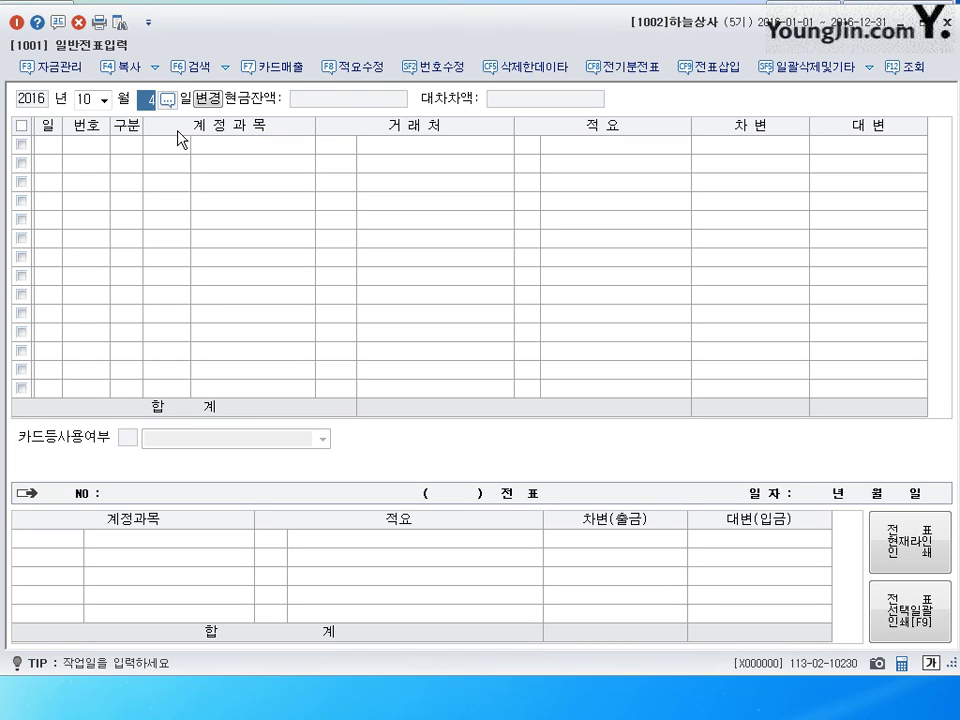
pyautogui.write('17')
pyautogui.press('Return')
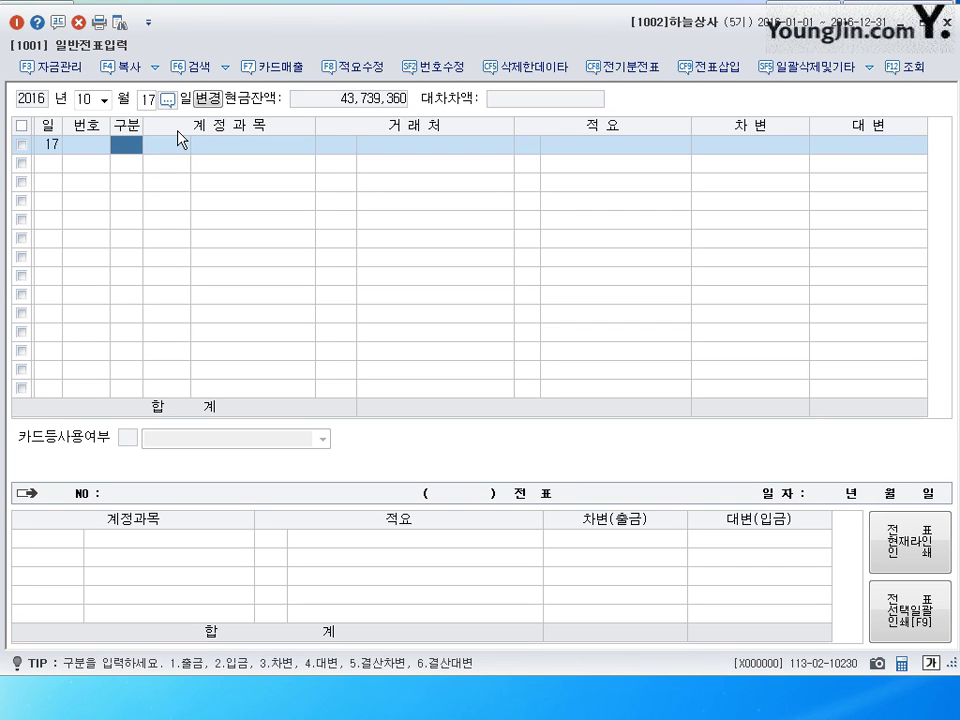
pyautogui.write('3')
pyautogui.press('Return')
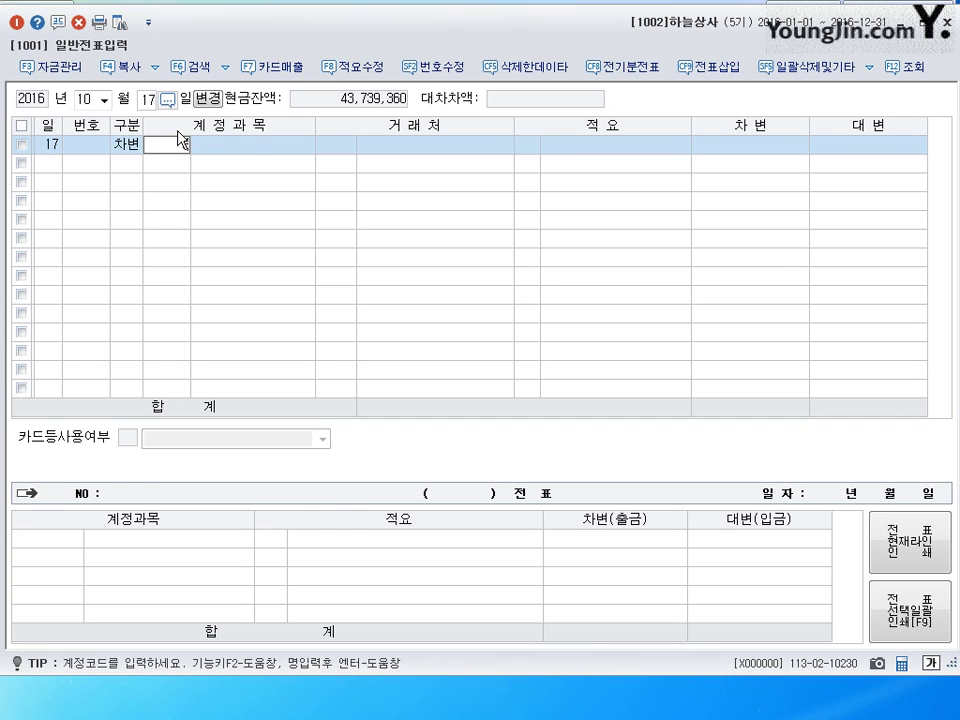
pyautogui.write('0811')
pyautogui.press('Return')
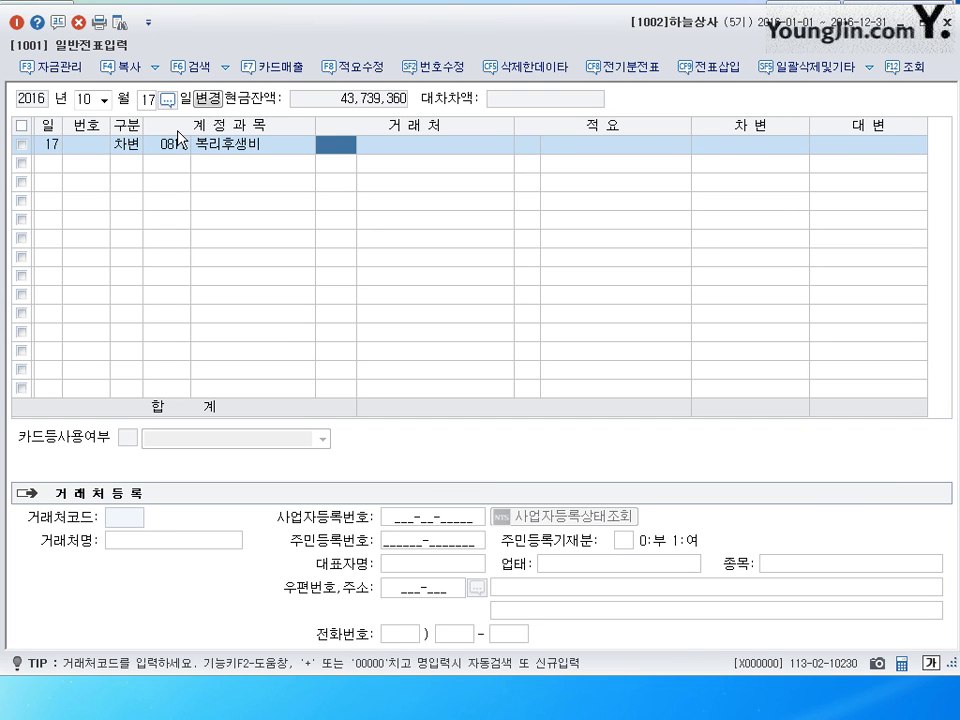
pyautogui.press('Return')
pyautogui.press('Return')
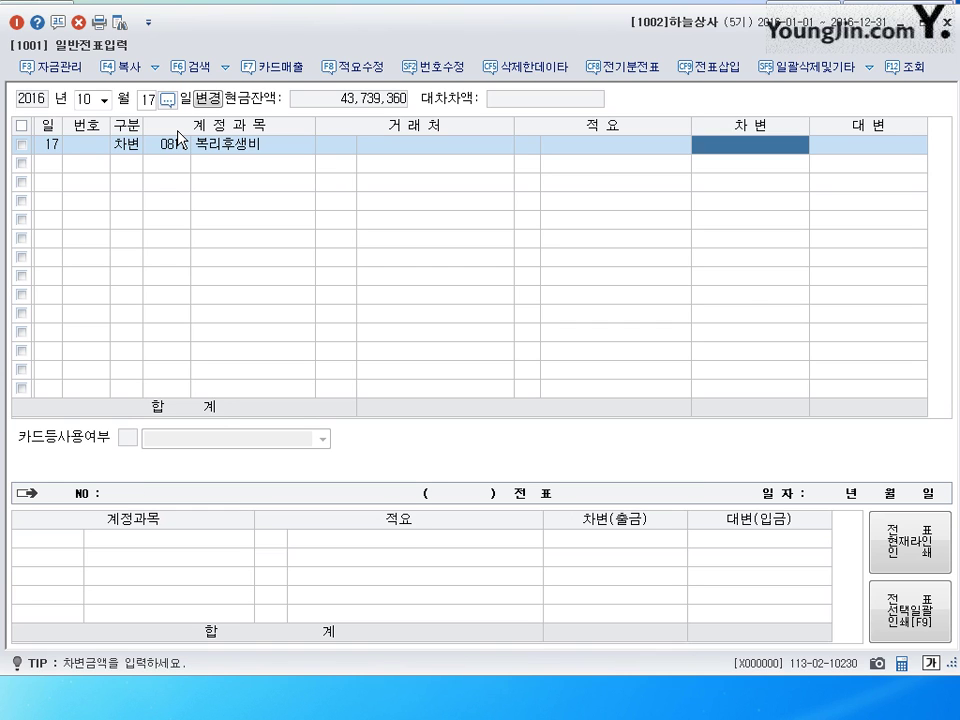
pyautogui.write('1000000')
pyautogui.press('Return')
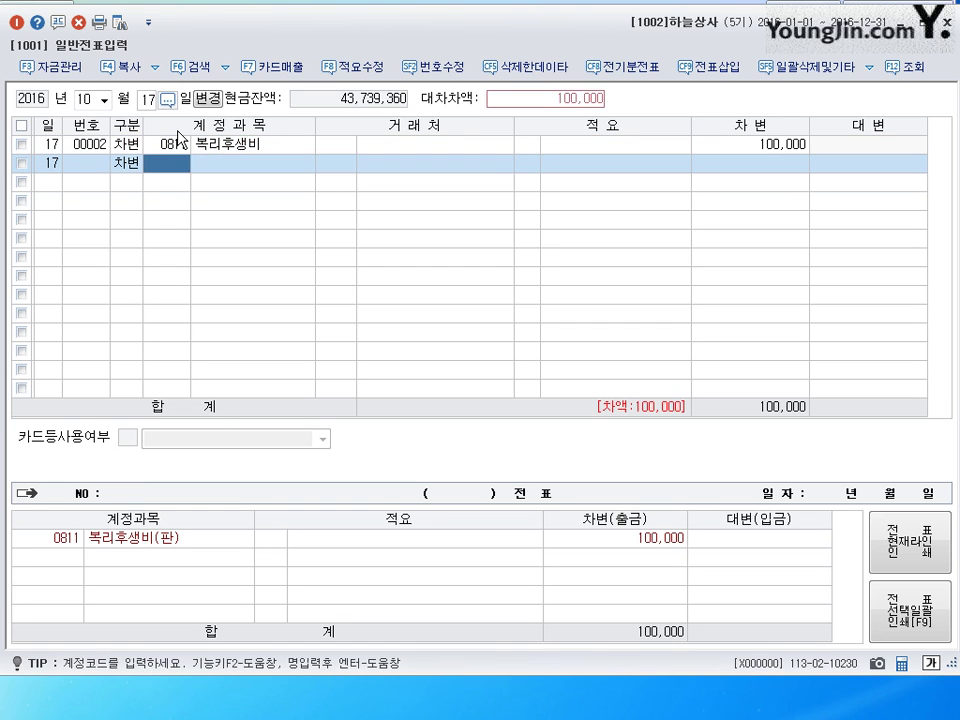
# Add a debit (차변) line for 0813 접대비 of 100,000 to the October 17 voucher, without customer or description.
pyautogui.write('0813')
pyautogui.press('Return')
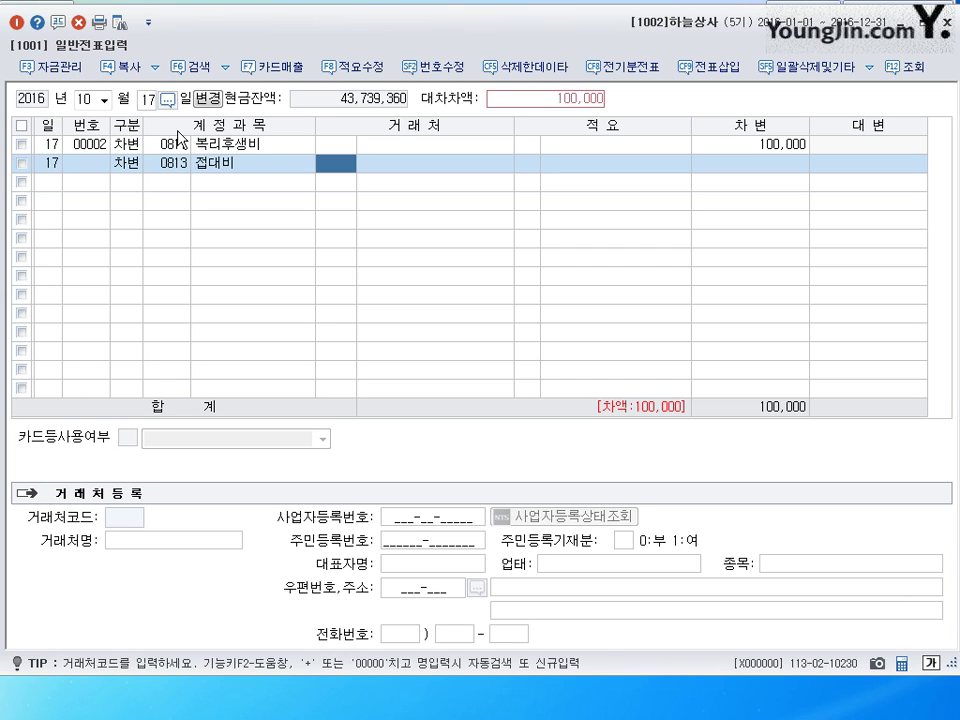
pyautogui.press('Return')
pyautogui.press('Return')
pyautogui.write('100')
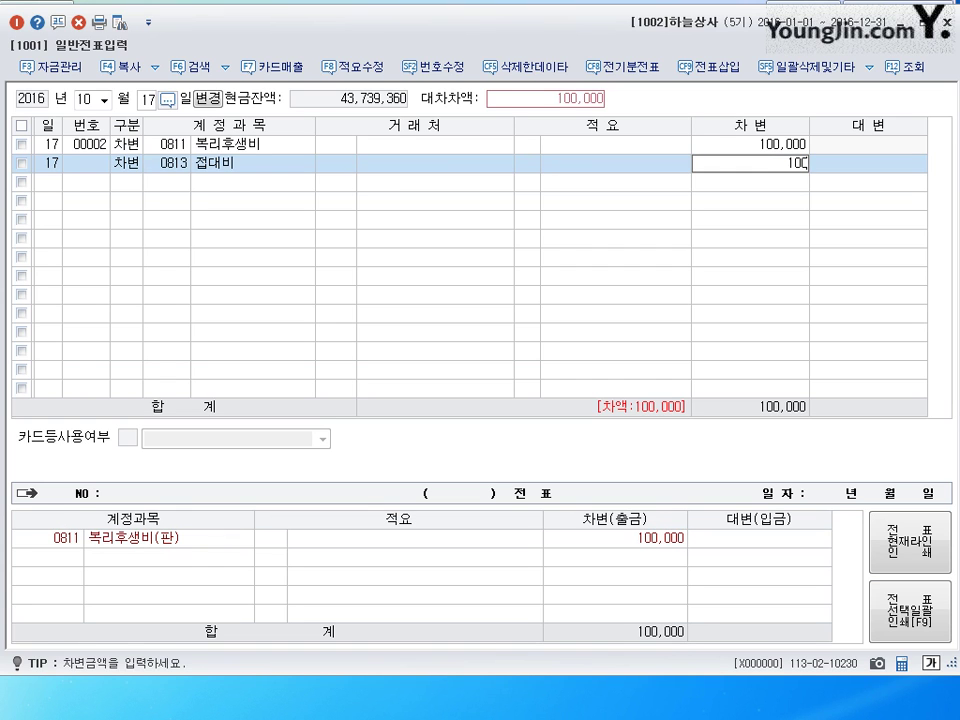
pyautogui.write(',000')
pyautogui.press('Return')
# Balance the October 17 voucher with a credit (대변) line for 0103 보통예금 of 200,000, without customer or description.
pyautogui.write('4103')
pyautogui.press('Return')
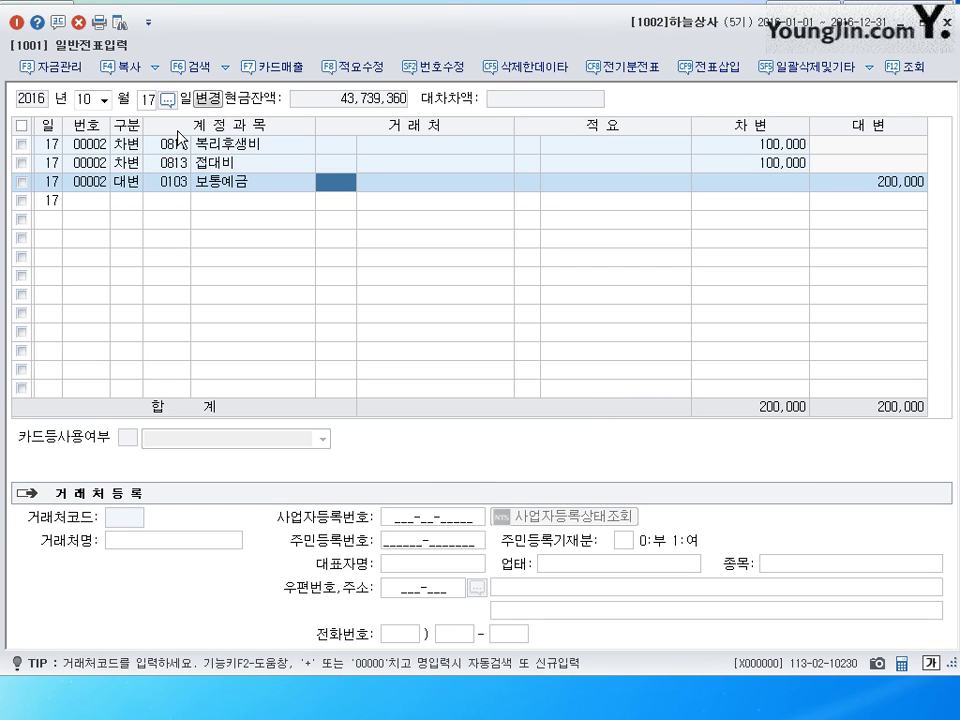
pyautogui.press('Return')
pyautogui.press('Return')
pyautogui.press('Return')
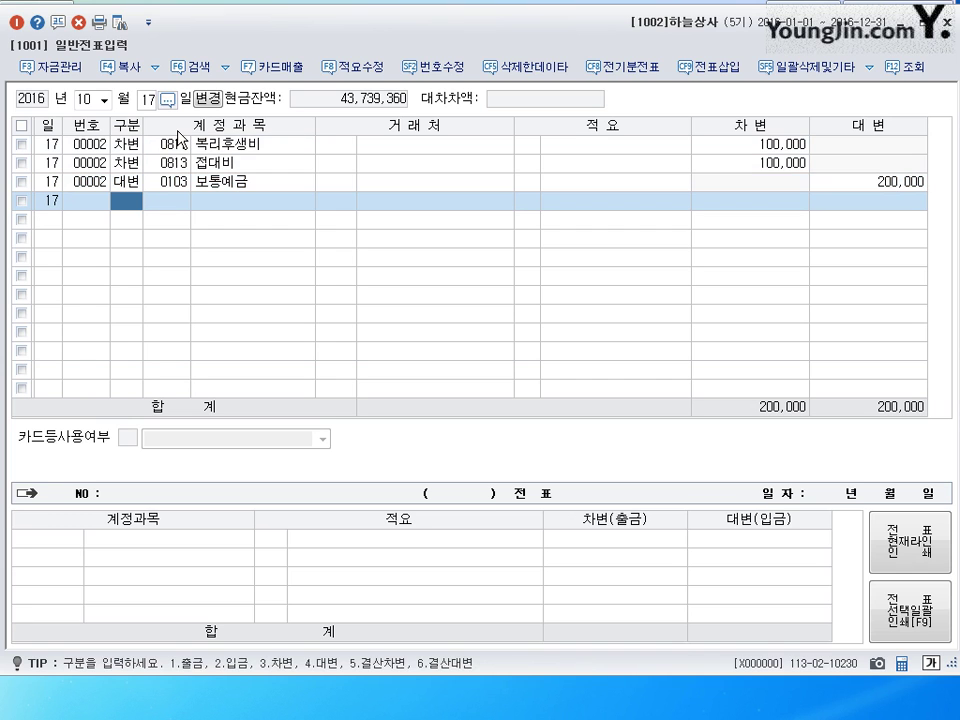
# Enter an October 31 debit (차변) line for 0801 급여 of 2,000,000, without customer or description.
pyautogui.press('Escape')
pyautogui.write('31')
pyautogui.press('Return')
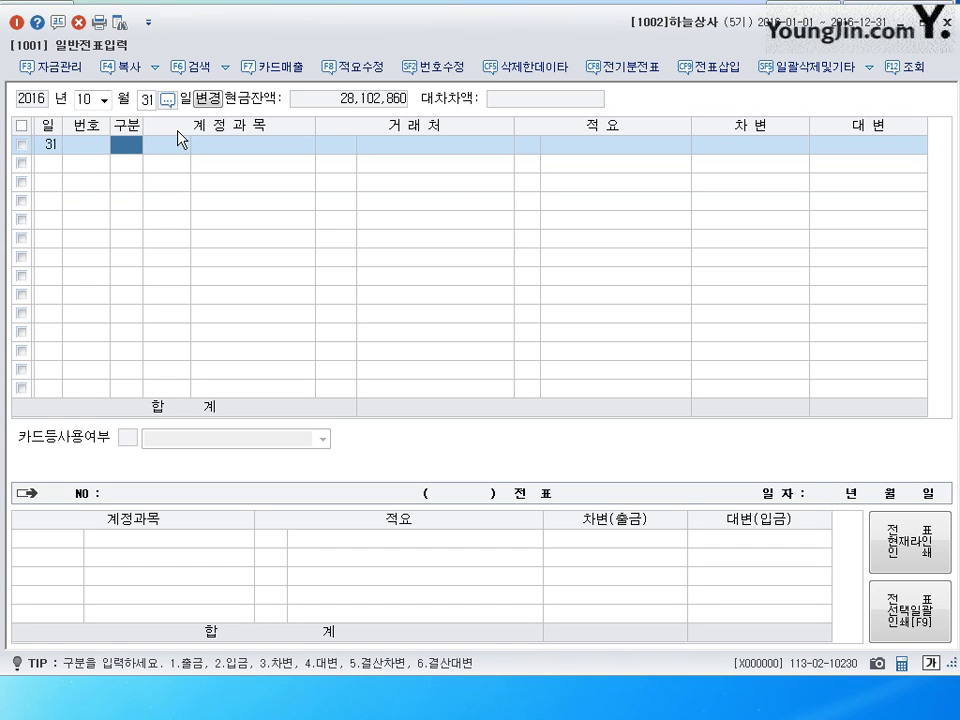
pyautogui.write('3801')
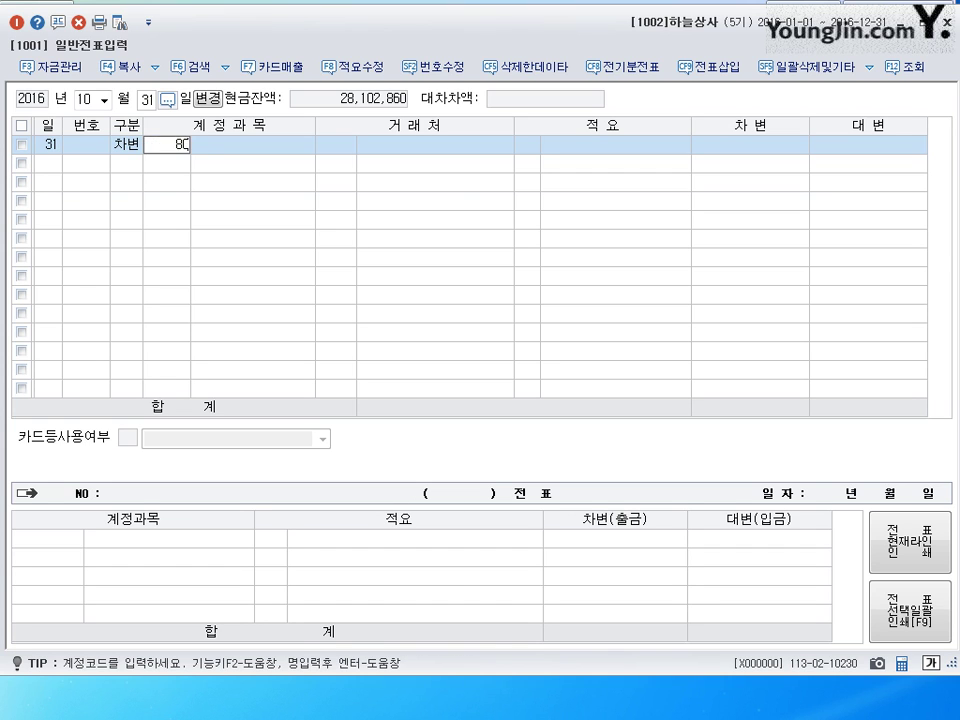
pyautogui.press('Return')
pyautogui.press('Return')
pyautogui.press('Return')
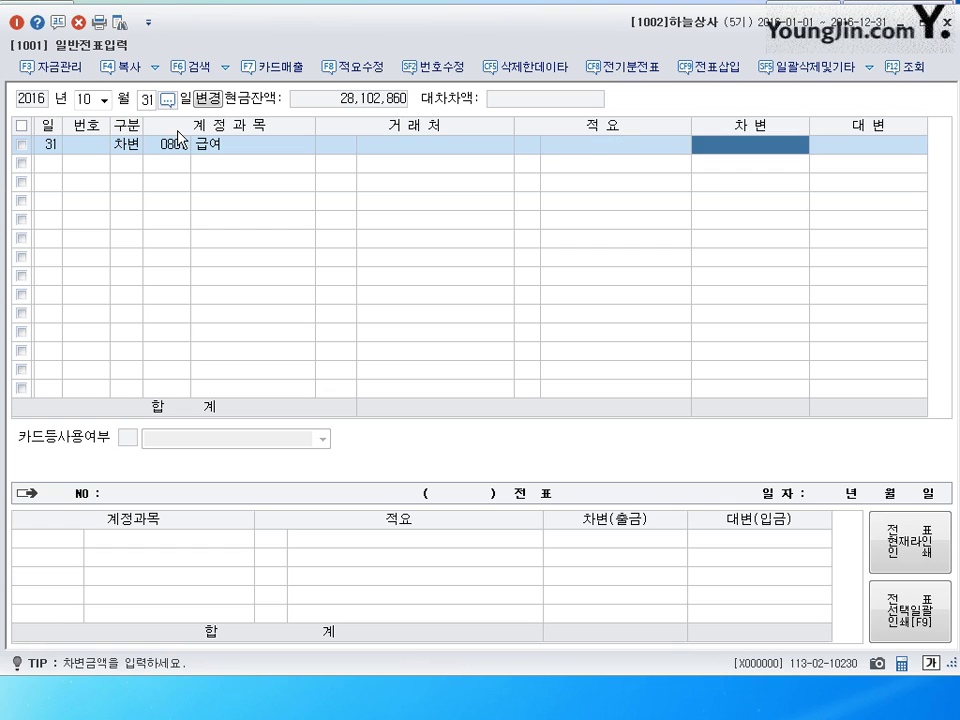
pyautogui.write('2++')
pyautogui.press('Return')
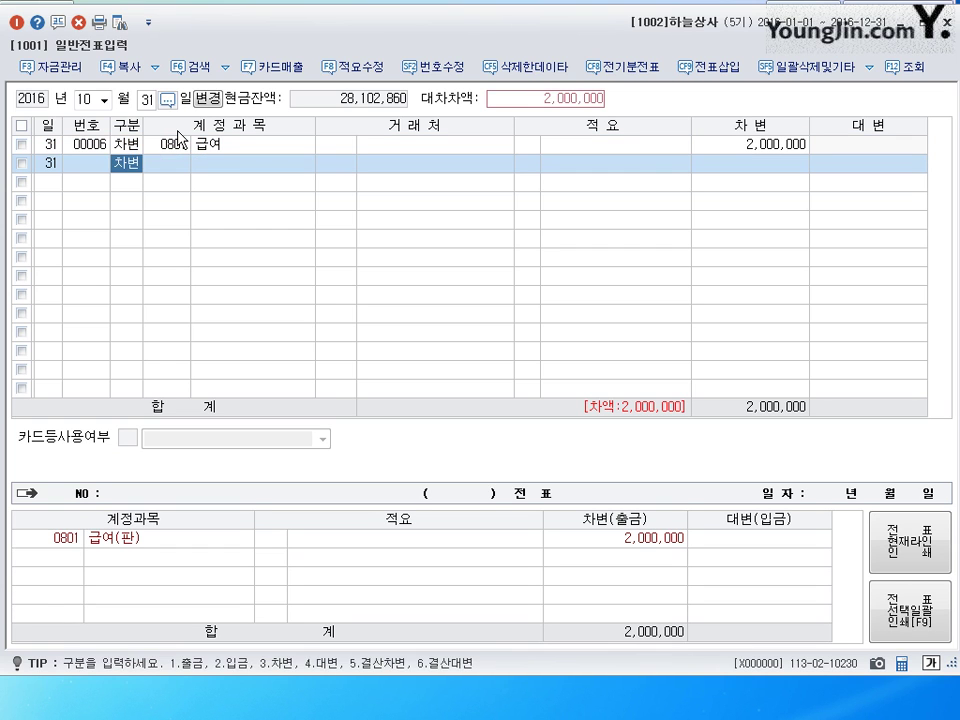
# Add a credit (대변) line for 0254 예수금 of 130,000 to the October 31 voucher, without customer or description.
pyautogui.write('4254')
pyautogui.press('Return')
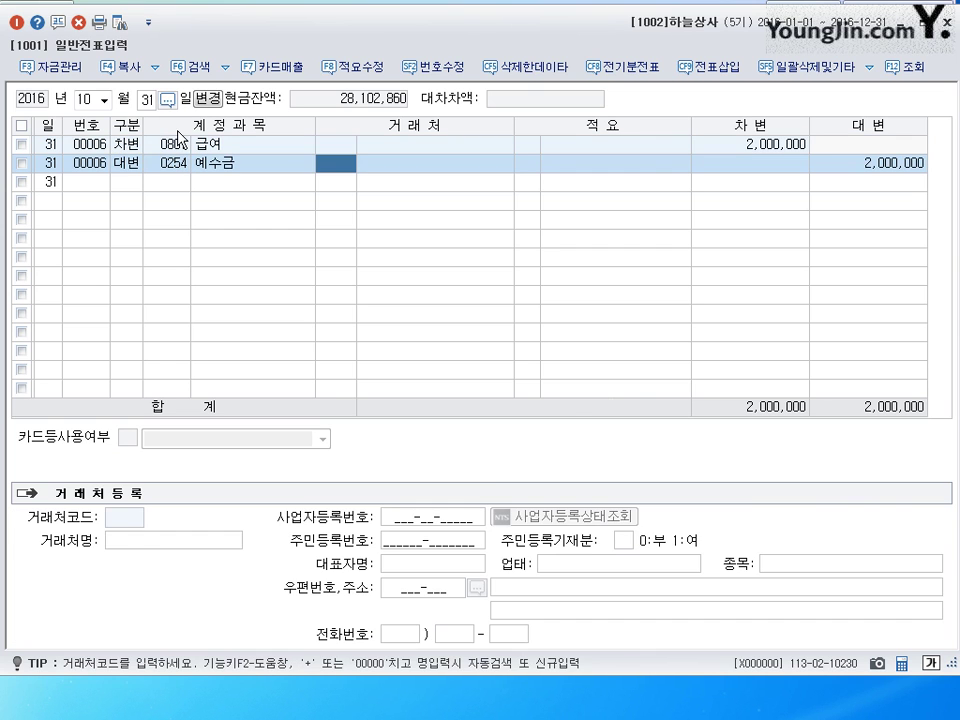
pyautogui.press('Return')
pyautogui.press('Return')
pyautogui.press('Return')
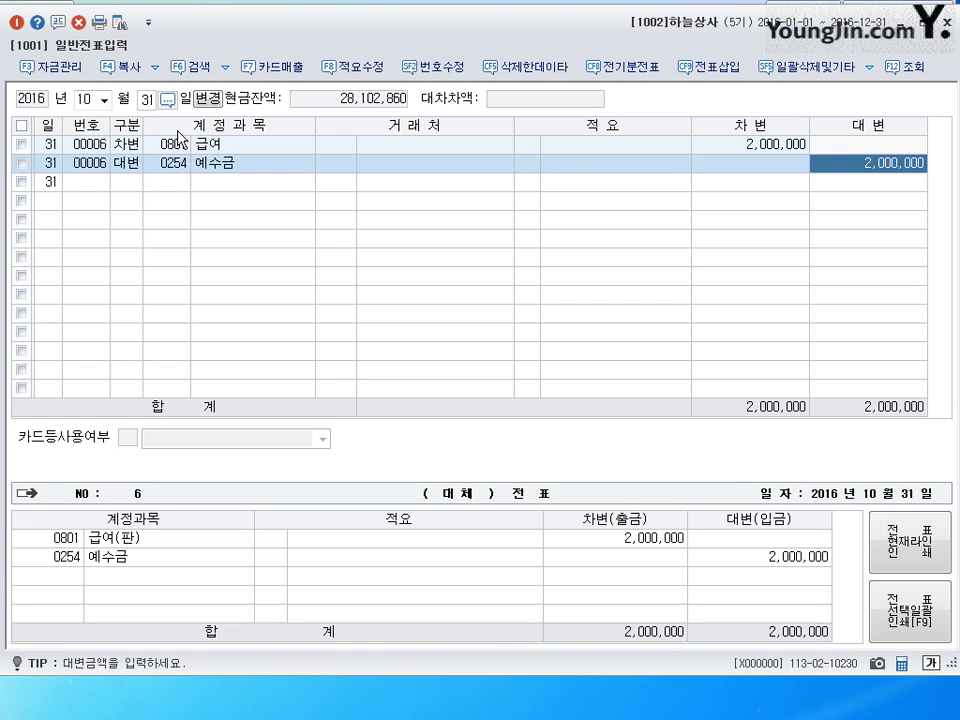
pyautogui.write('130000')
pyautogui.press('Return')
# Balance the October 31 voucher with a credit (대변) line for 0103 보통예금 of 1,870,000.
pyautogui.write('4')
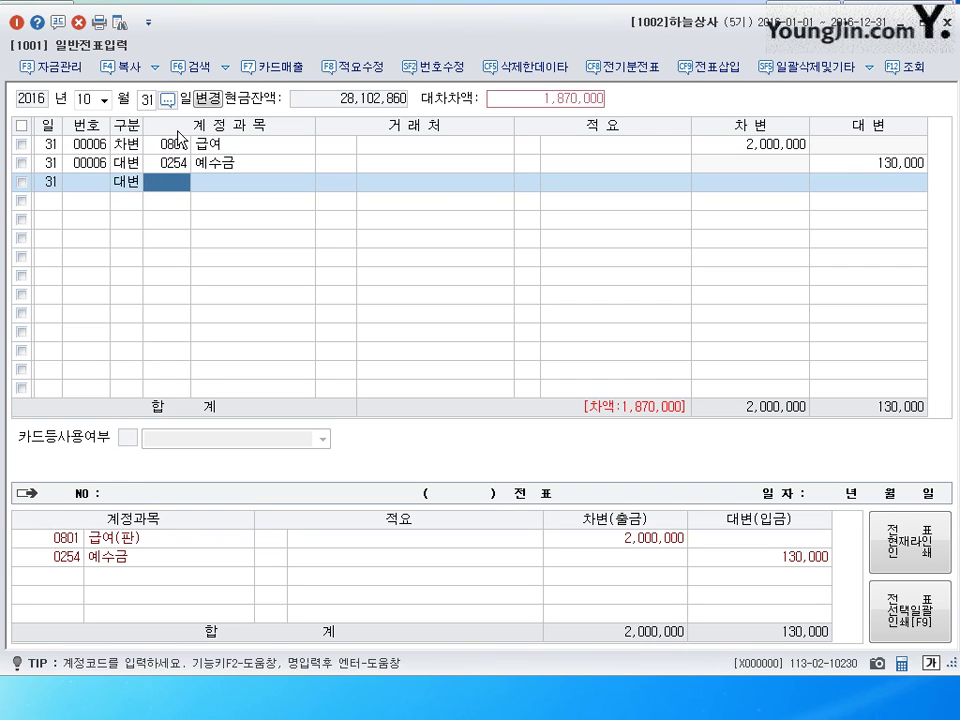
pyautogui.write('103')
pyautogui.press('Return')
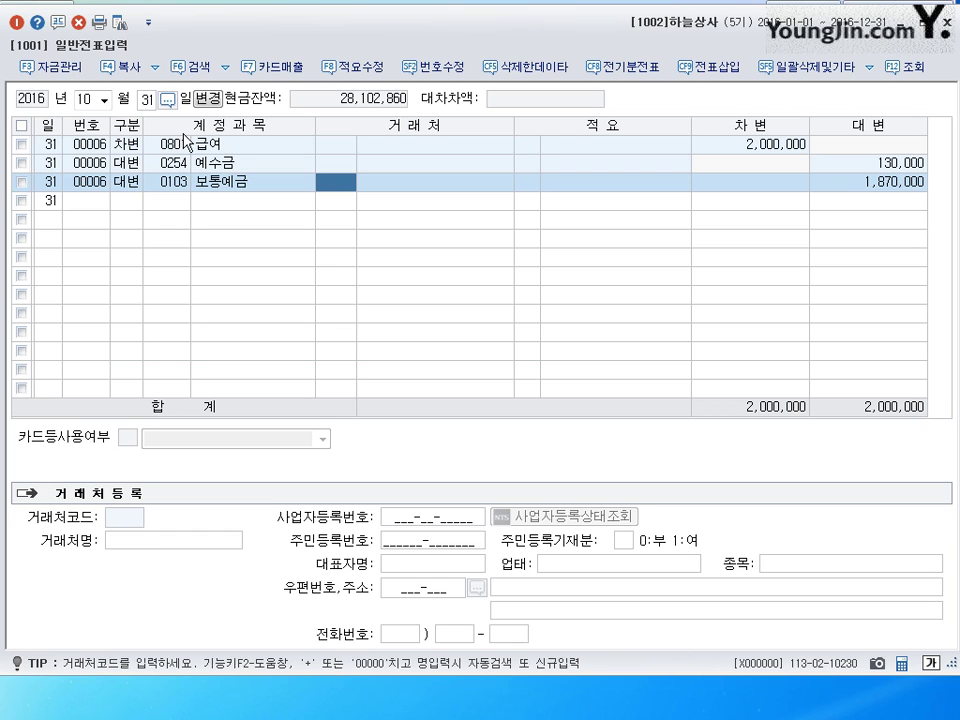
# Bring up the August 23 voucher and set its 0107 단기매매증권 debit amount to 1,490,000.
pyautogui.click(84, 99)
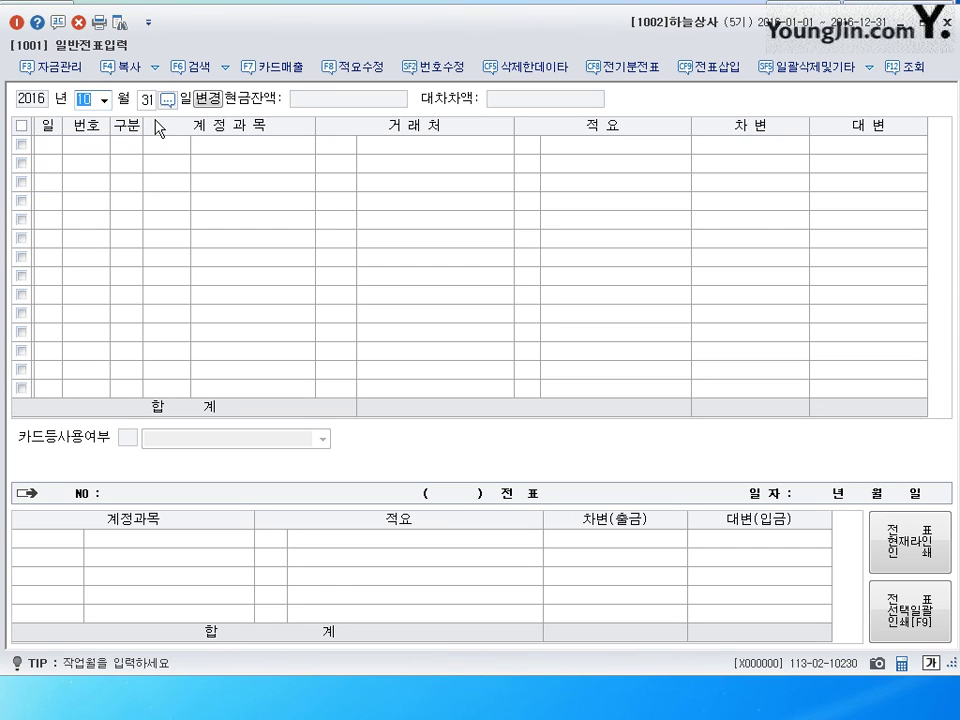
pyautogui.write('08')
pyautogui.press('Return')
pyautogui.write('23')
pyautogui.press('Return')
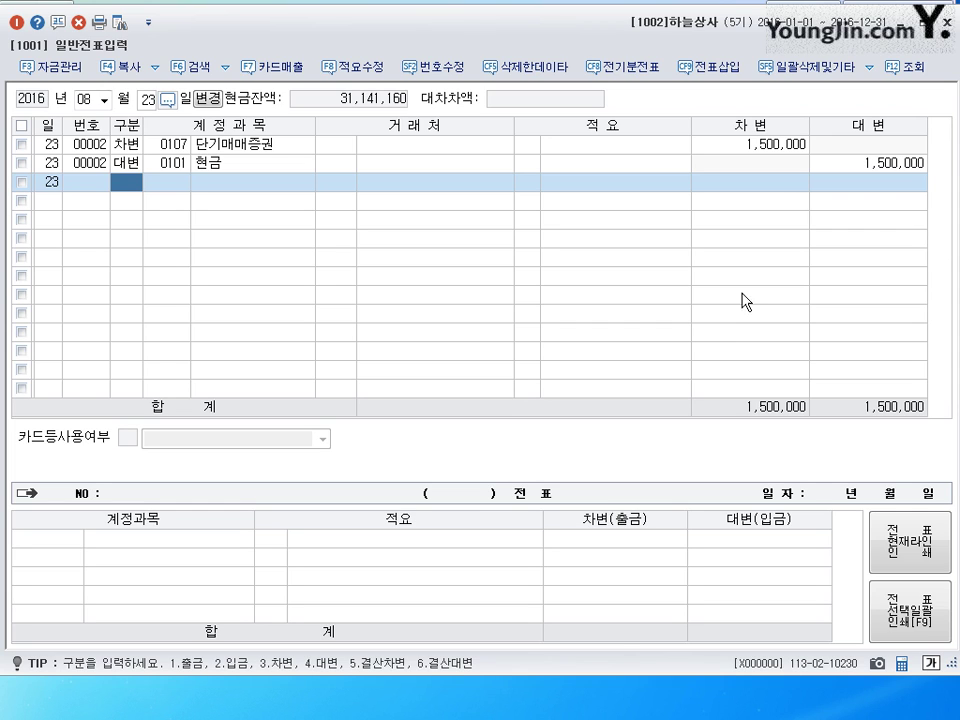
pyautogui.click(766, 150)
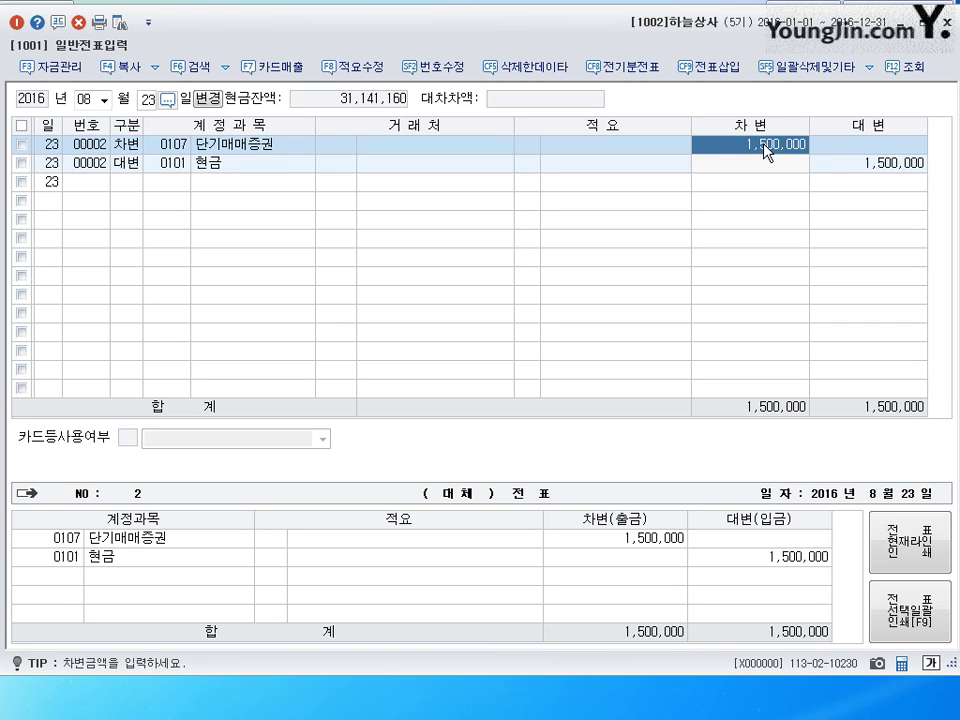
pyautogui.write('1490000')
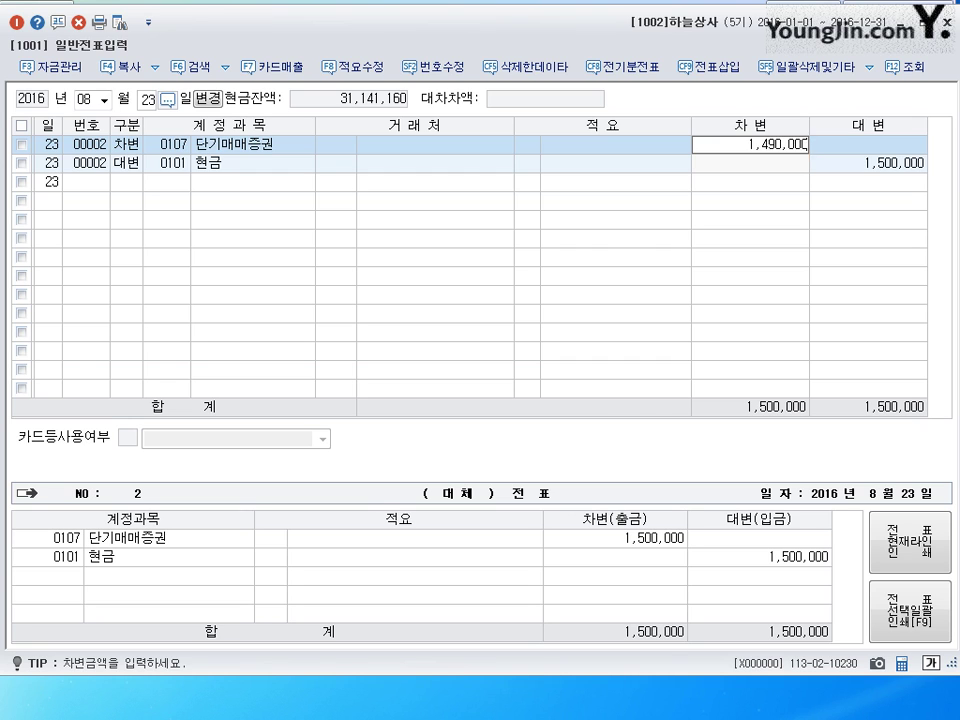
pyautogui.press('Return')
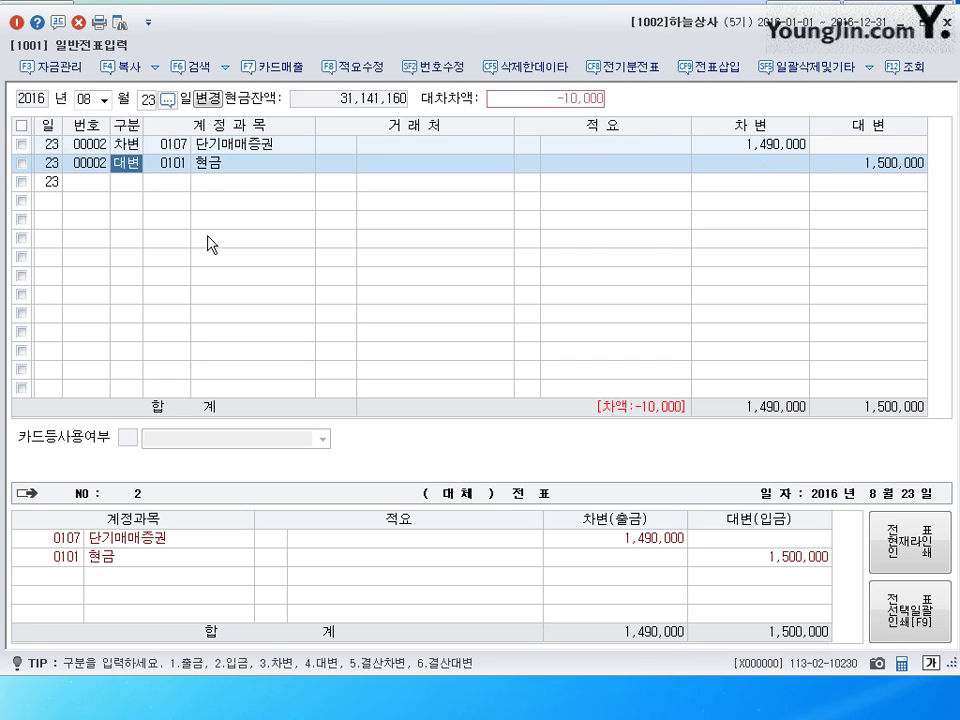
# Insert a debit (차변) line between the 단기매매증권 and 현금 lines of the August 23 voucher.
pyautogui.click(128, 184)
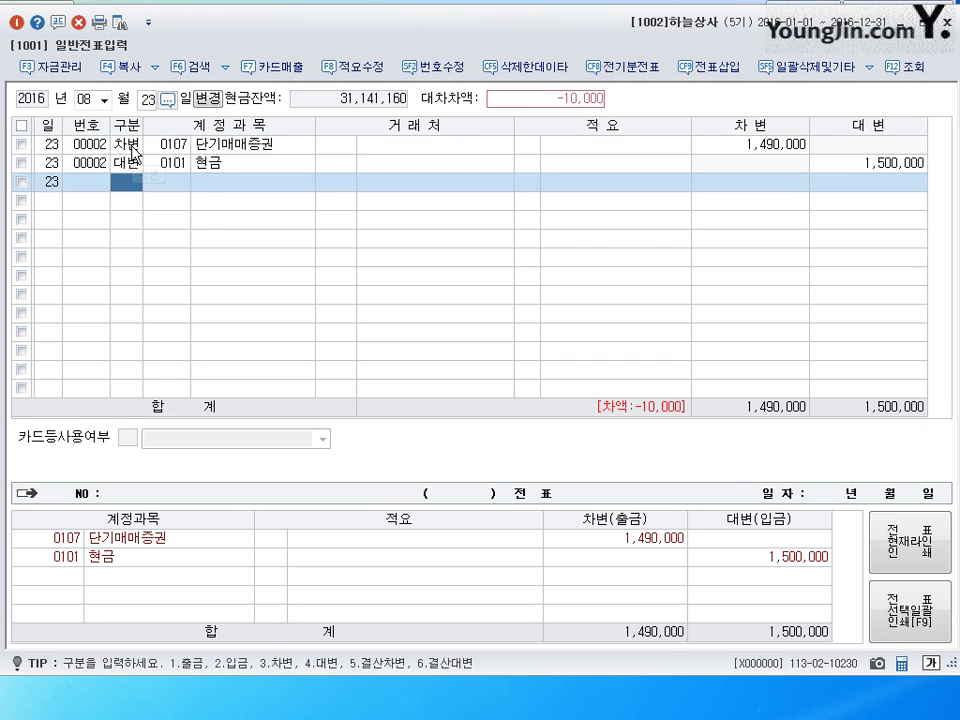
pyautogui.click(126, 162)
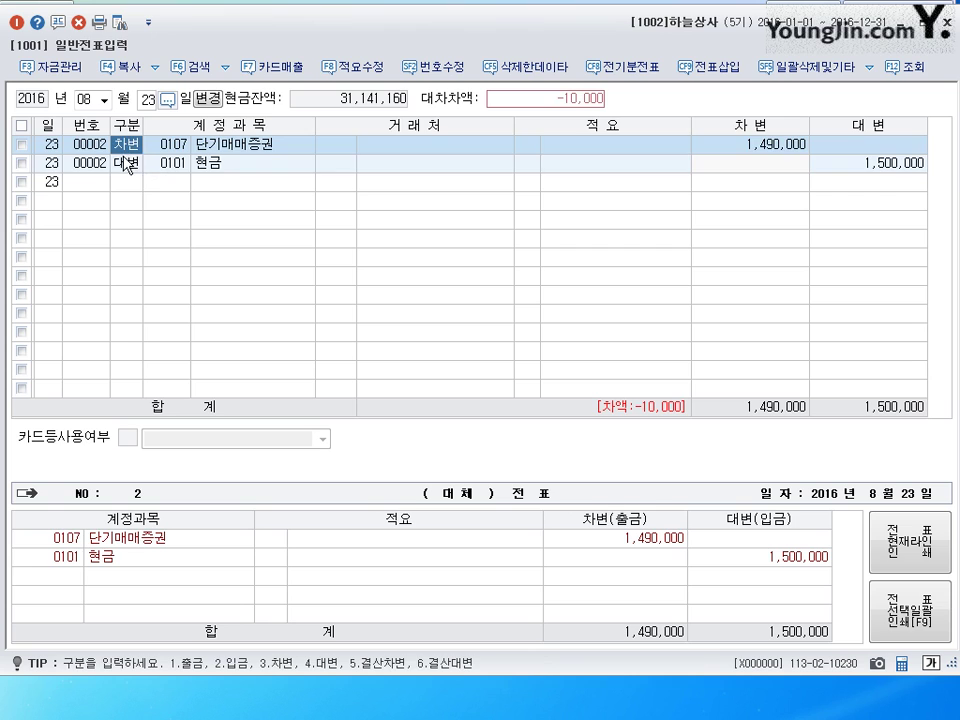
pyautogui.click(711, 70)
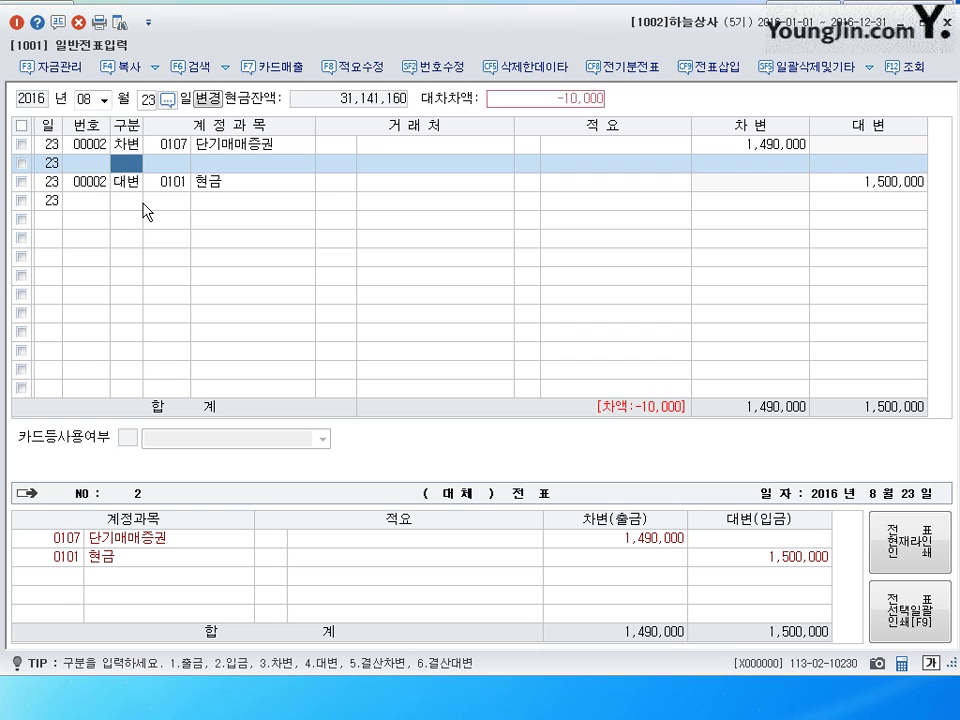
pyautogui.write('3')
pyautogui.press('Return')
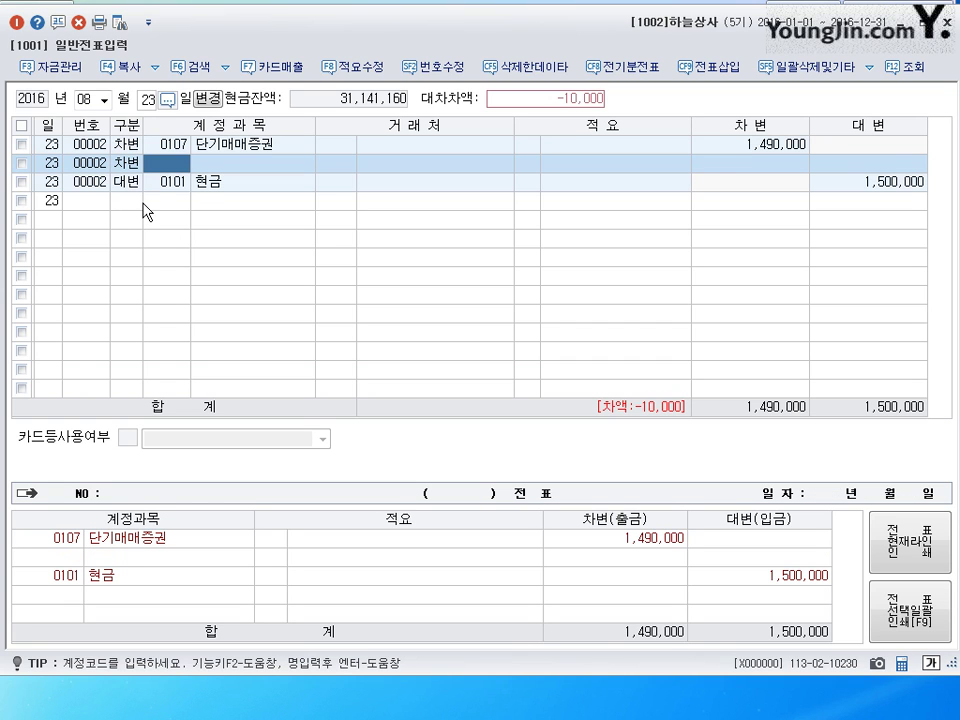
# Look up 수수료 and assign 0984 수수료비용 to the inserted debit line, for 10,000.
pyautogui.write('수수료')
pyautogui.press('Return')
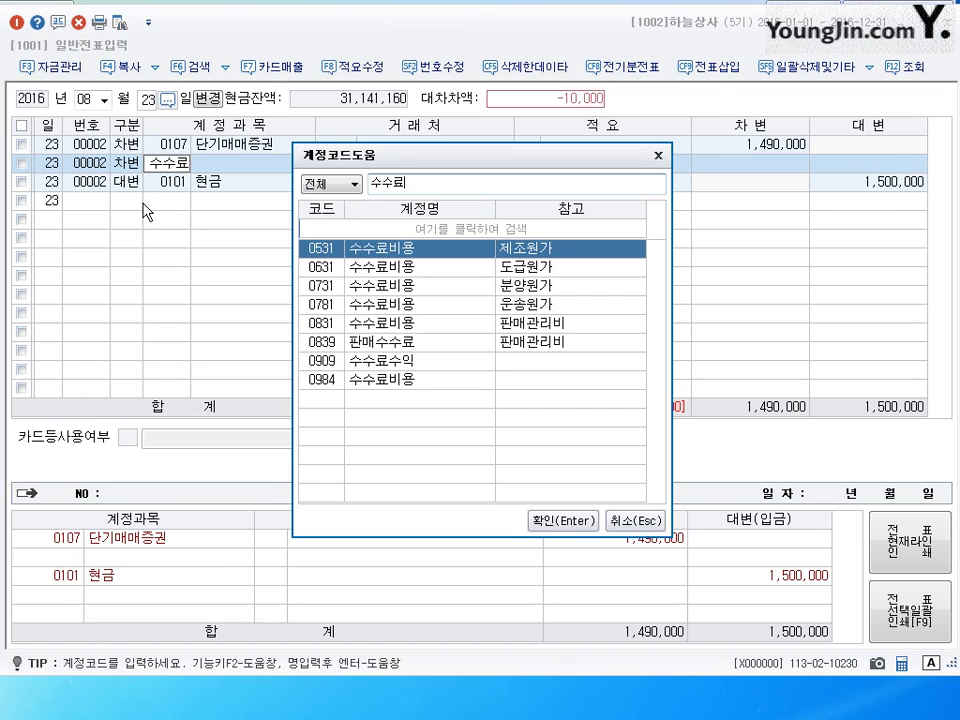
pyautogui.click(475, 382)
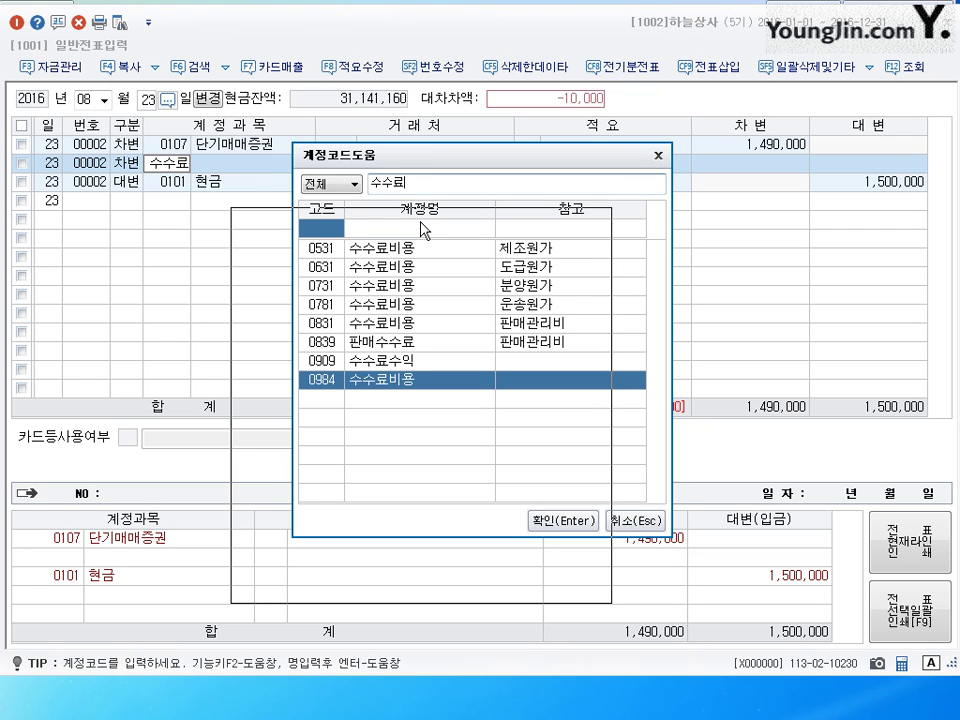
pyautogui.moveTo(420, 228); pyautogui.dragTo(308, 228)
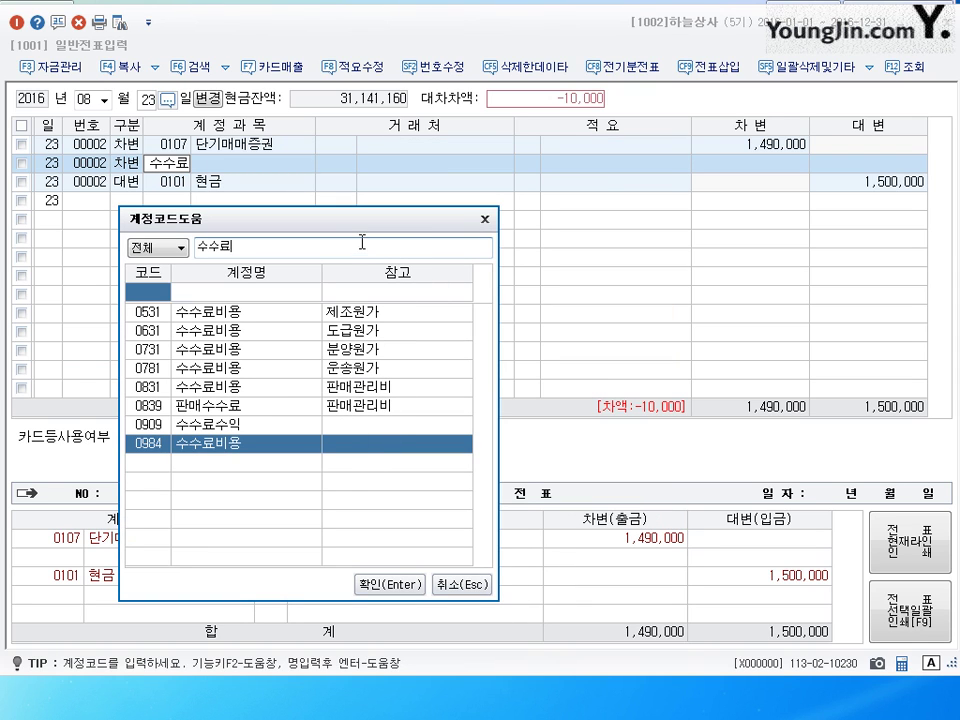
pyautogui.moveTo(350, 228); pyautogui.dragTo(486, 148)
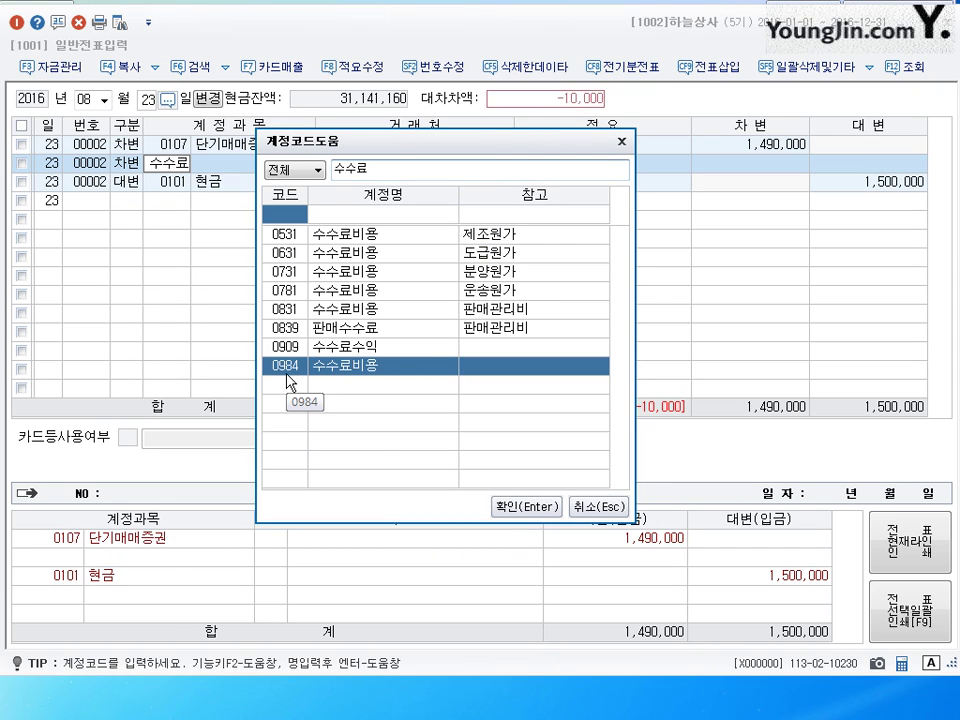
pyautogui.click(548, 506)
# Consult the account code ranges in 계정과목및적요등록, then return to the voucher entry.
pyautogui.press('Escape')
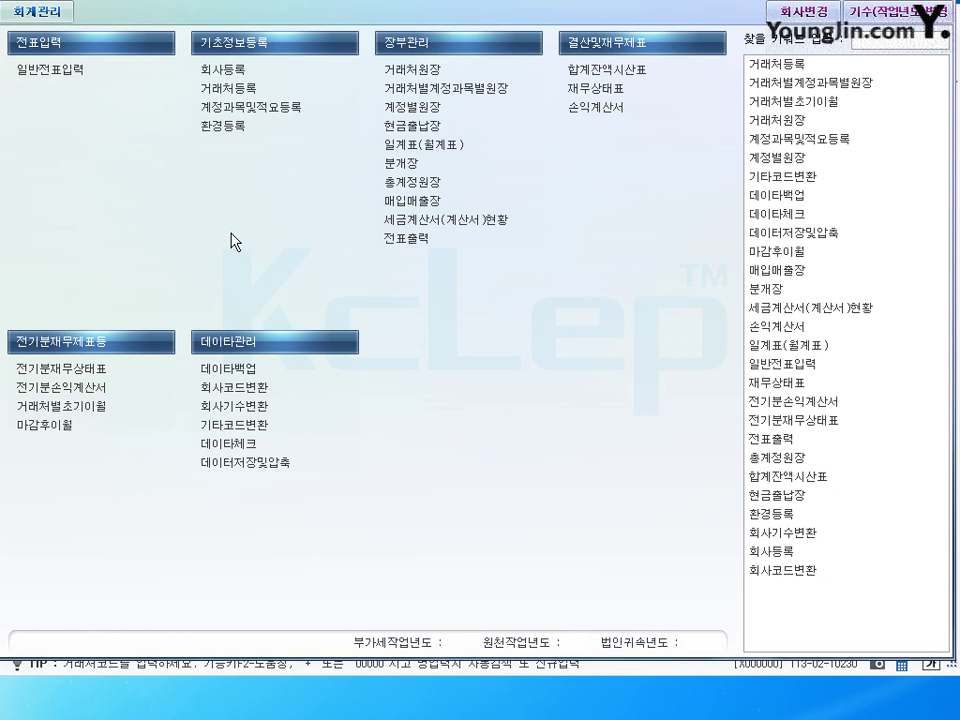
pyautogui.click(160, 393)
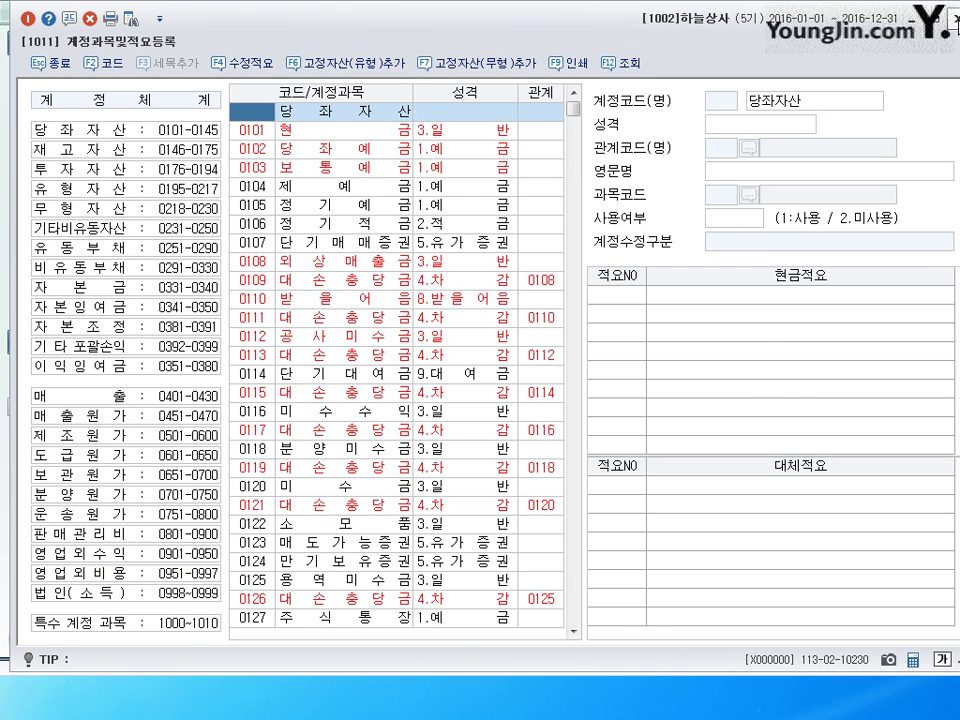
pyautogui.press('Escape')
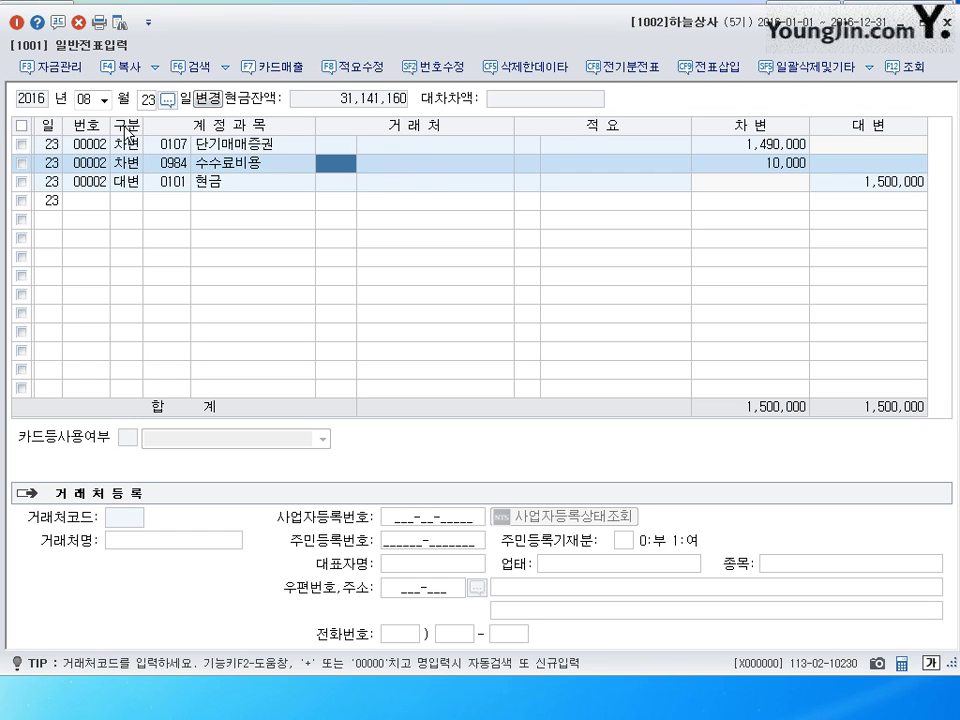
# Bring up the November 5 voucher and change its debit account to 0146 상품.
pyautogui.click(94, 100)
pyautogui.write('11')
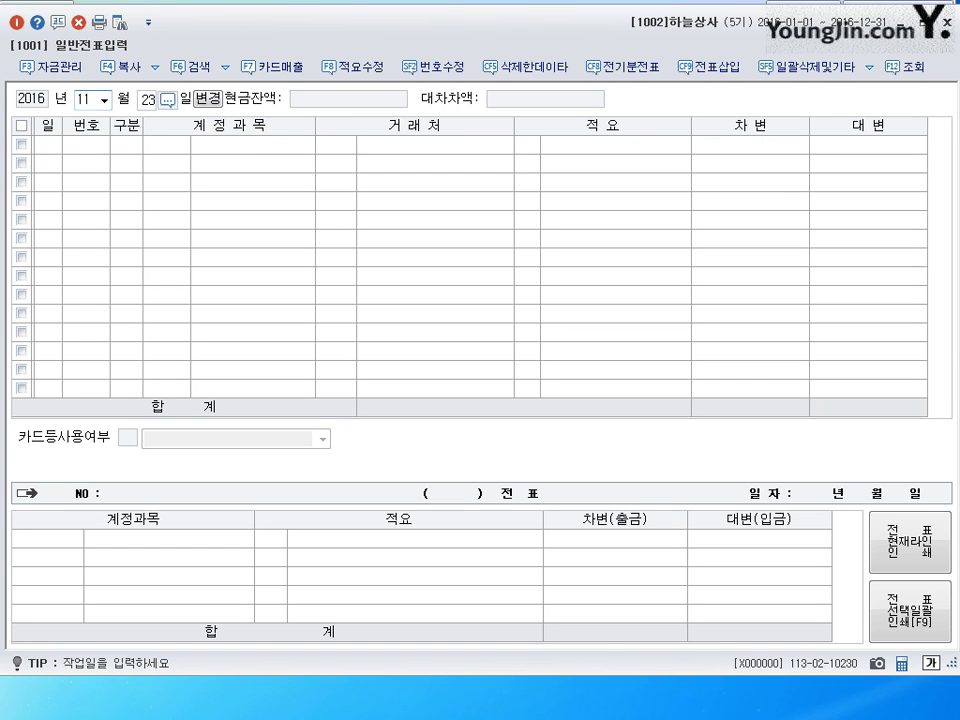
pyautogui.press('Return')
pyautogui.write('5')
pyautogui.press('Return')
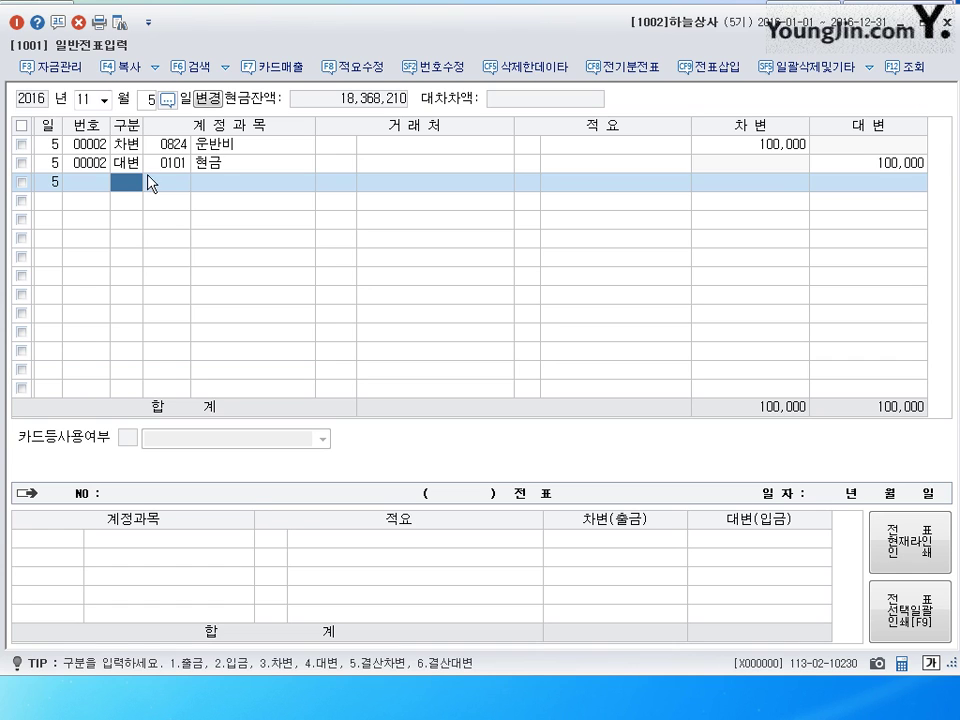
pyautogui.click(168, 144)
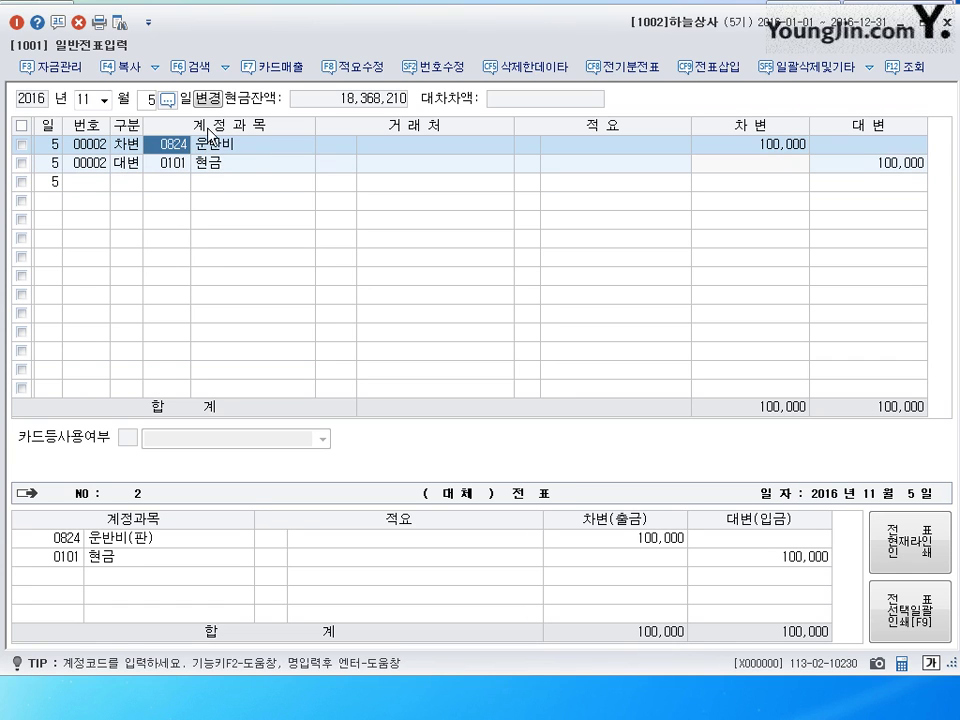
pyautogui.write('0146')
pyautogui.press('Return')
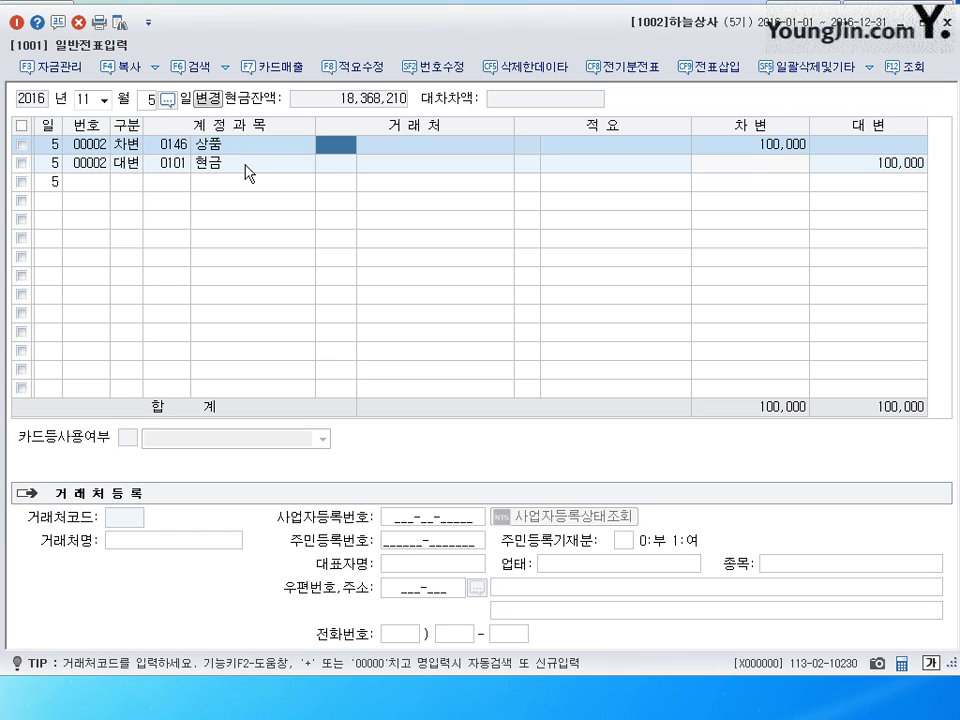
# Enter a December 31 debit (차변) line for 0951 이자비용 of 120,000, without customer or description.
pyautogui.click(86, 99)
pyautogui.write('1')
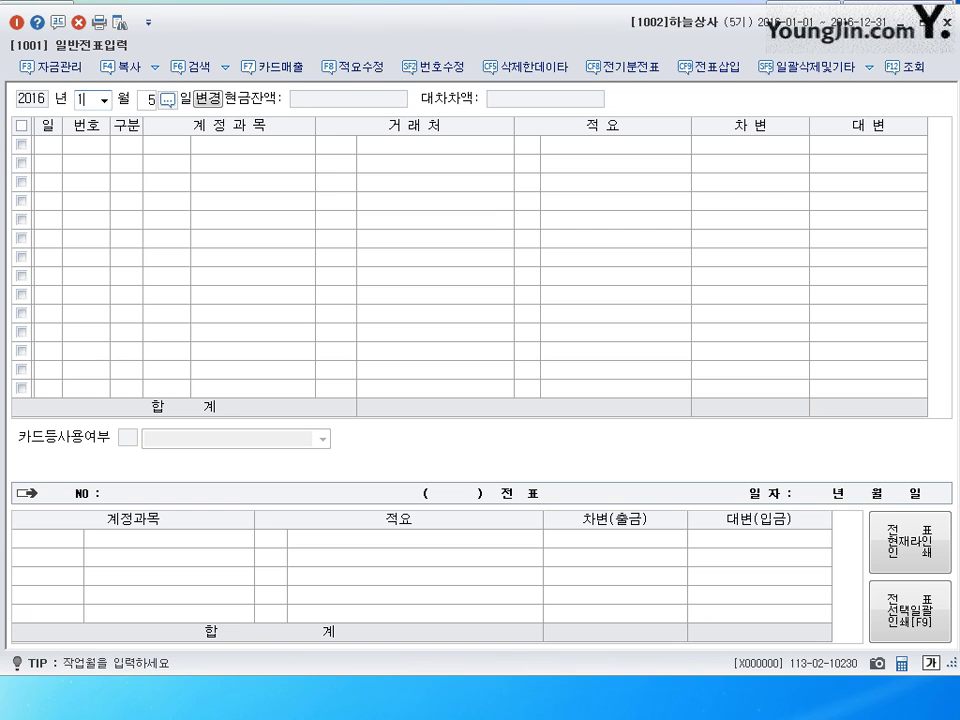
pyautogui.write('2')
pyautogui.press('Return')
pyautogui.write('31')
pyautogui.press('Return')
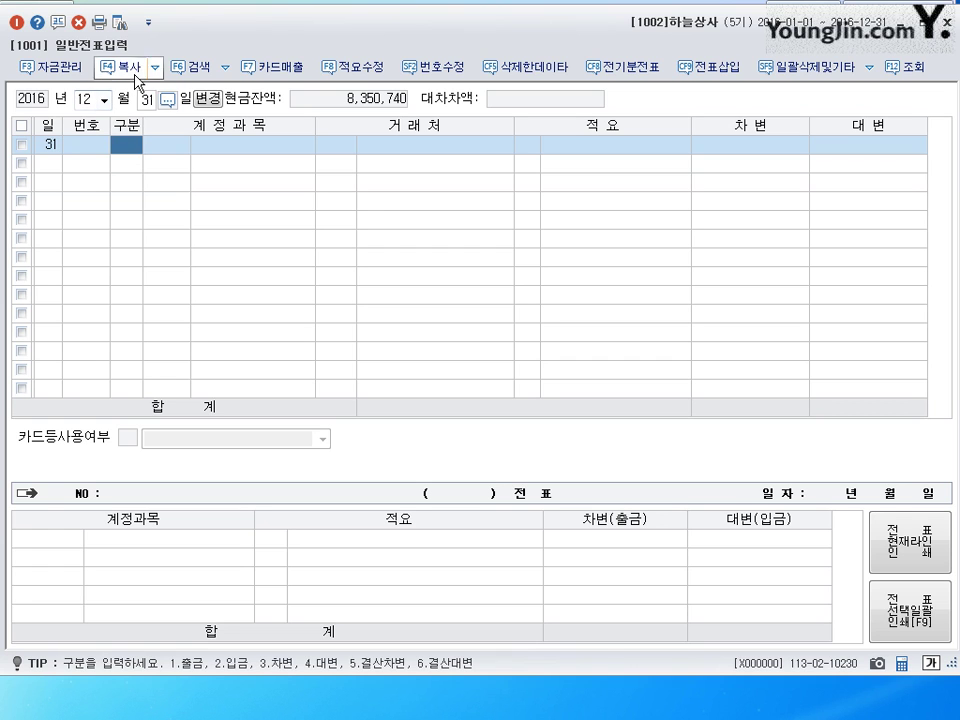
pyautogui.write('3')
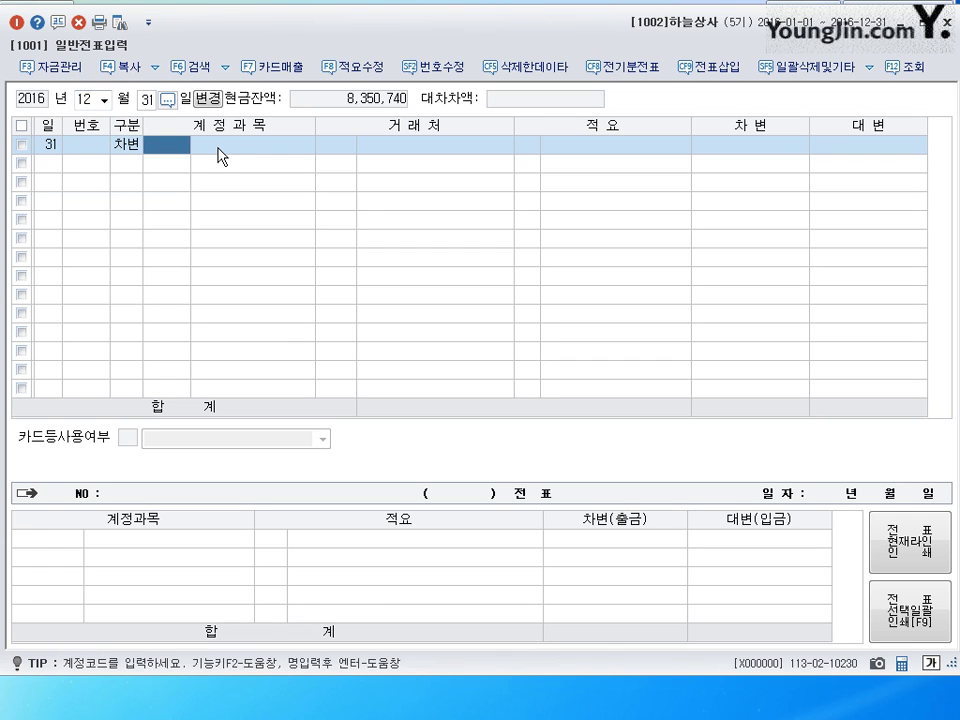
pyautogui.write('951')
pyautogui.press('Return')
pyautogui.press('Return')
pyautogui.press('Return')
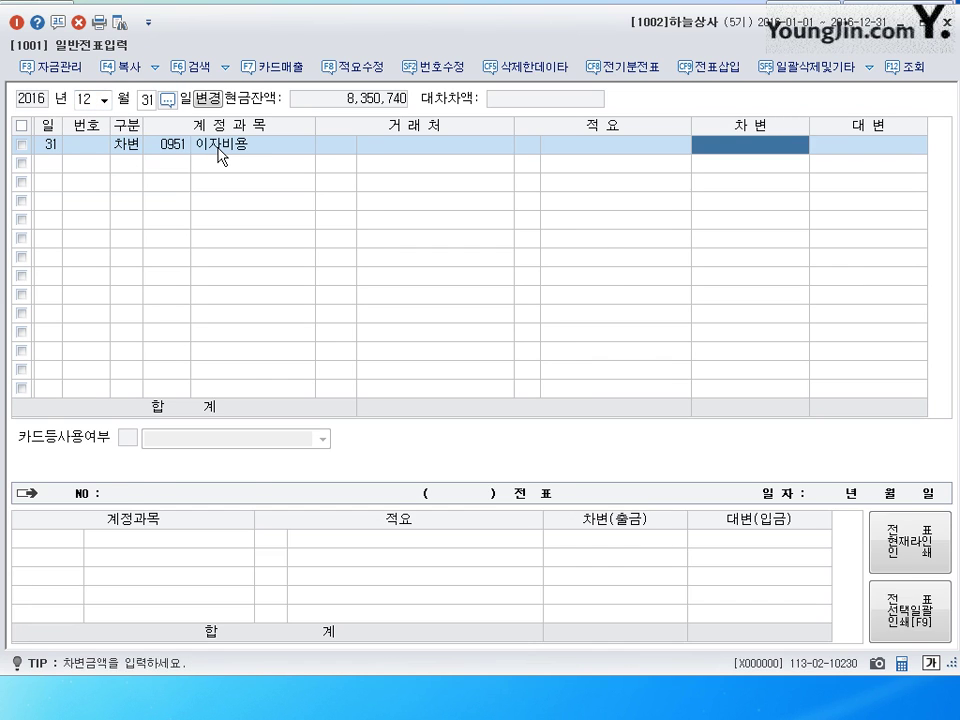
pyautogui.write('1200000')
pyautogui.press('Return')
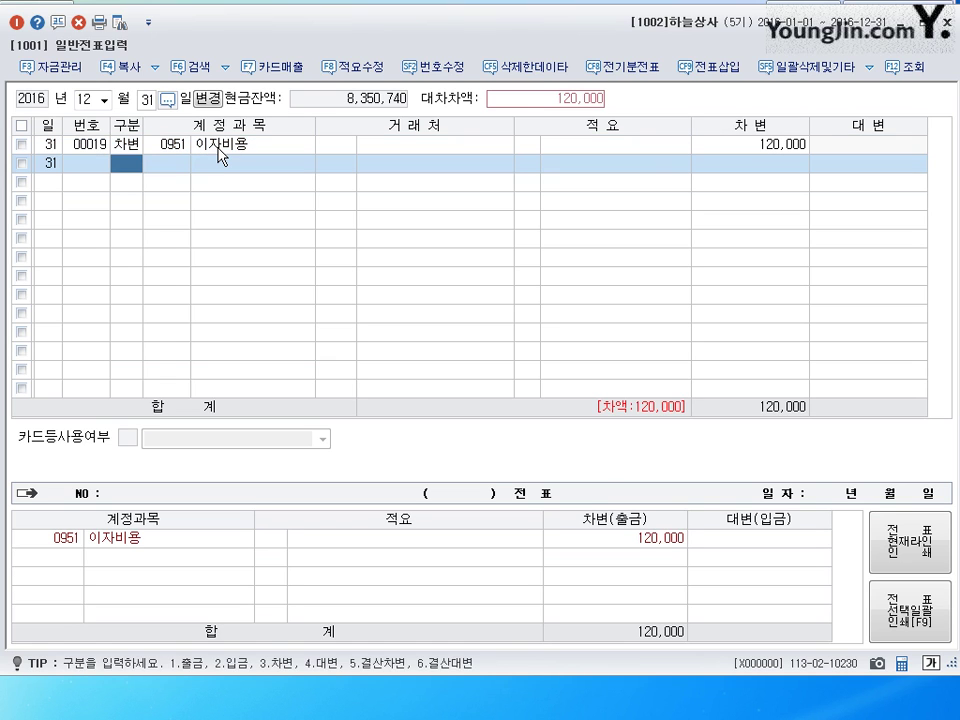
# Balance the December 31 이자비용 entry with a credit (대변) line for 0262 미지급비용 of 120,000.
pyautogui.write('4')
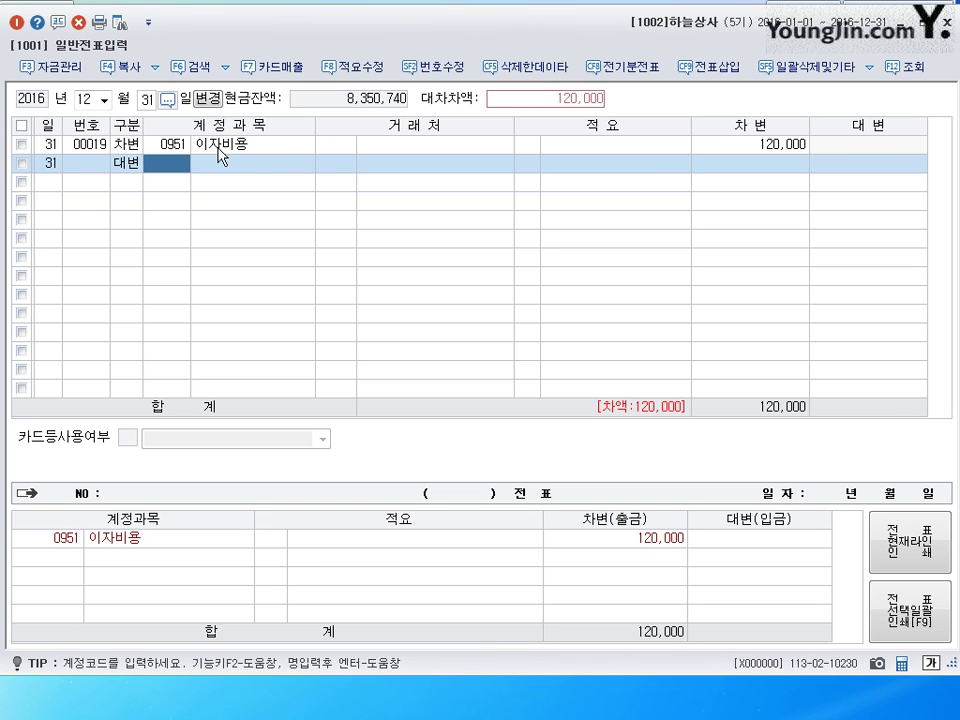
pyautogui.write('0262')
pyautogui.press('Return')
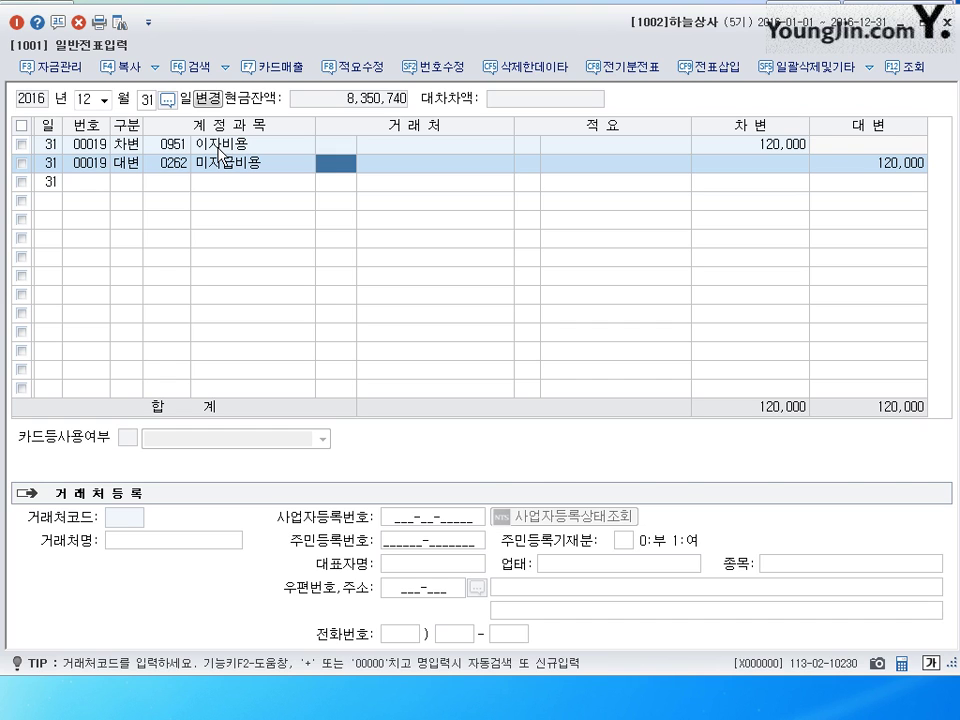
# Start a second December 31 voucher with a debit (차변) line for 0901 이자수익 of 500,000, without customer or description.
pyautogui.press('Down')
pyautogui.write('30901')
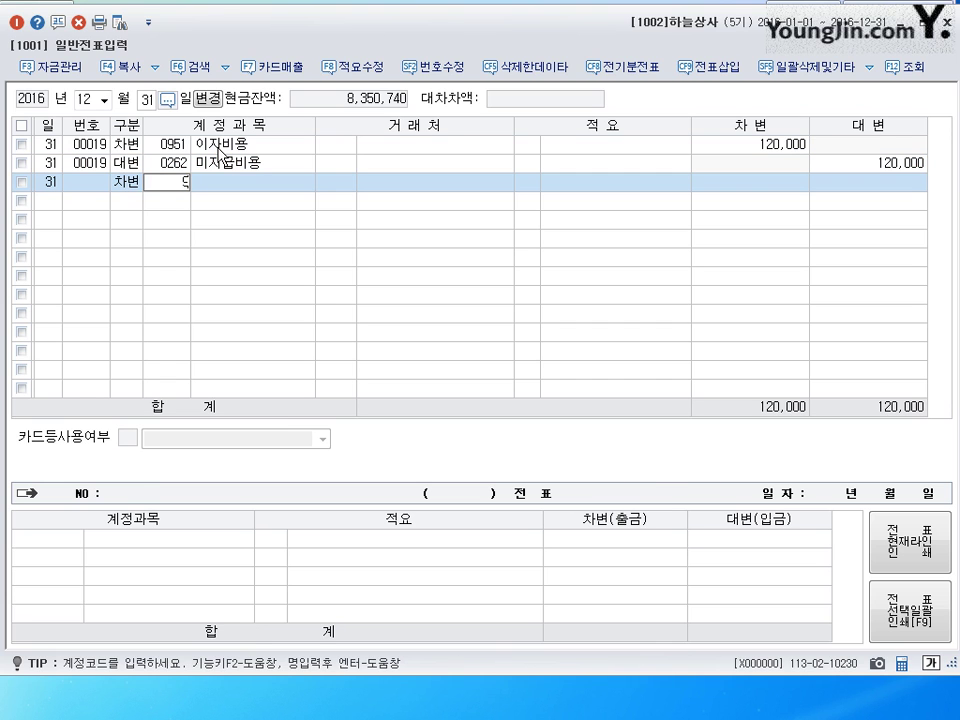
pyautogui.press('Return')
pyautogui.press('Return')
pyautogui.press('Return')
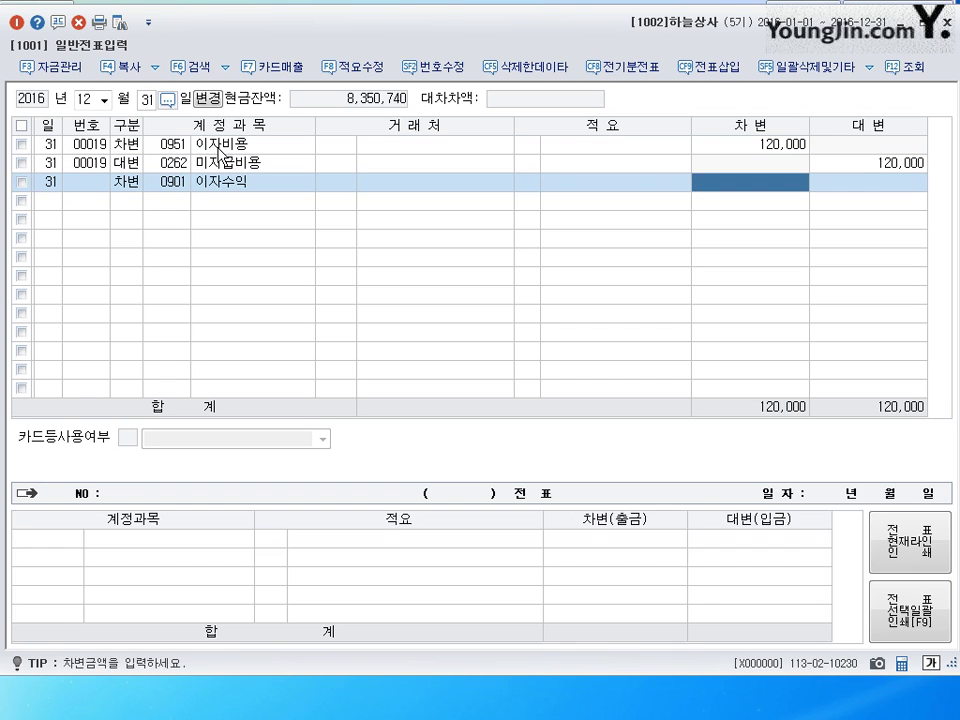
pyautogui.write('500,000')
pyautogui.press('Return')
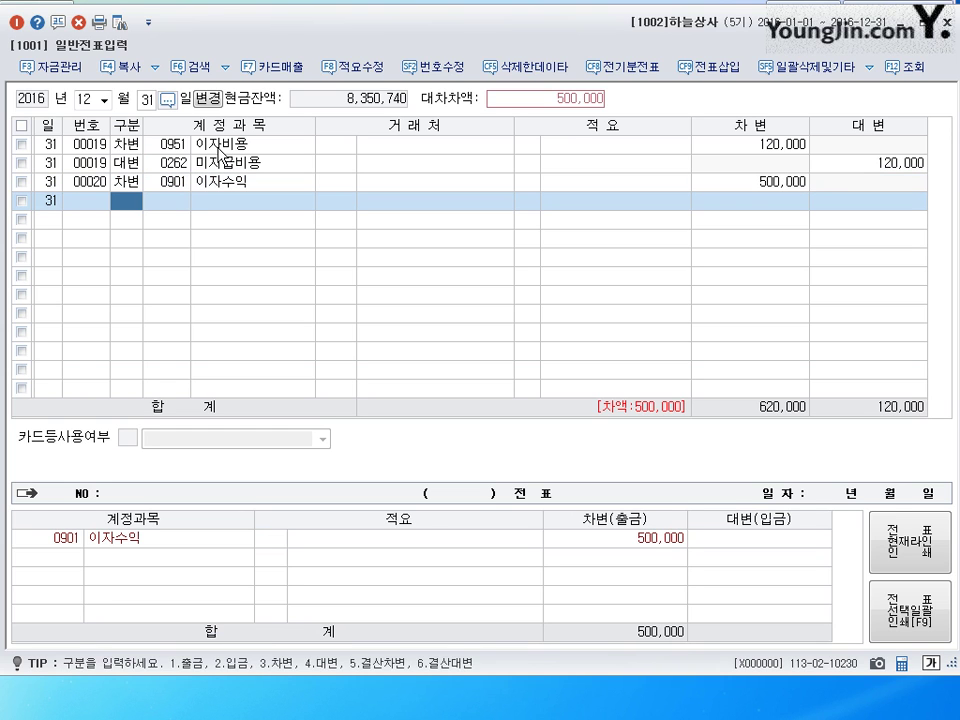
# Balance the December 31 이자수익 entry with a credit (대변) line for 0263 선수수익 of 500,000.
pyautogui.write('4')
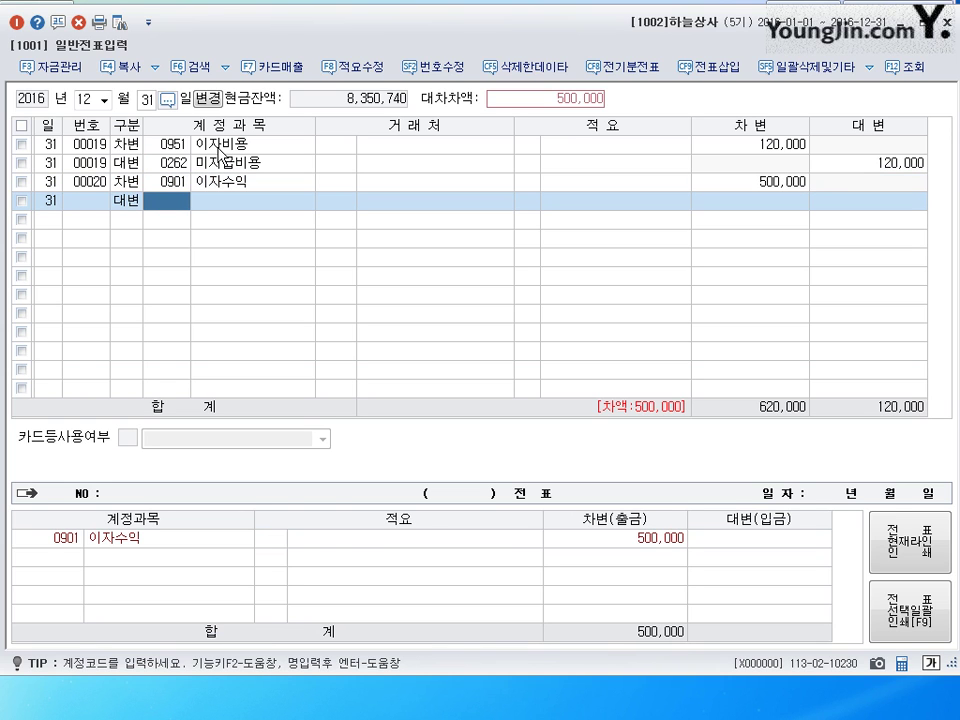
pyautogui.write('263')
pyautogui.press('Return')
pyautogui.press('Return')
pyautogui.press('Return')
pyautogui.press('Return')
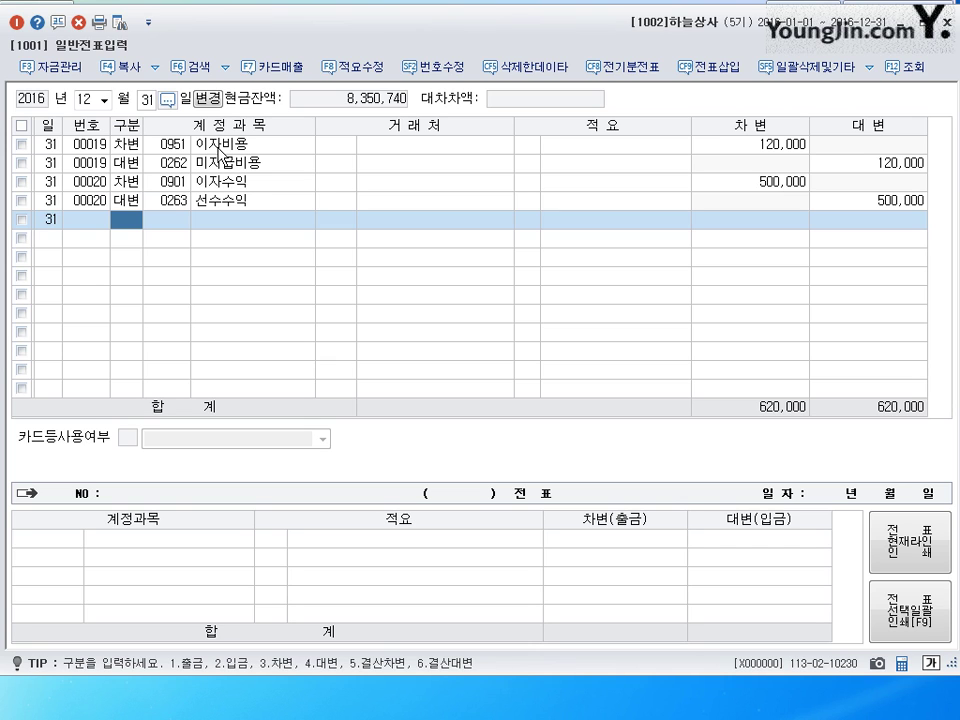
# Enter a December 31 cash payment (출금) line for 0980 잡손실 of 150,000, without customer or description.
pyautogui.write('1')
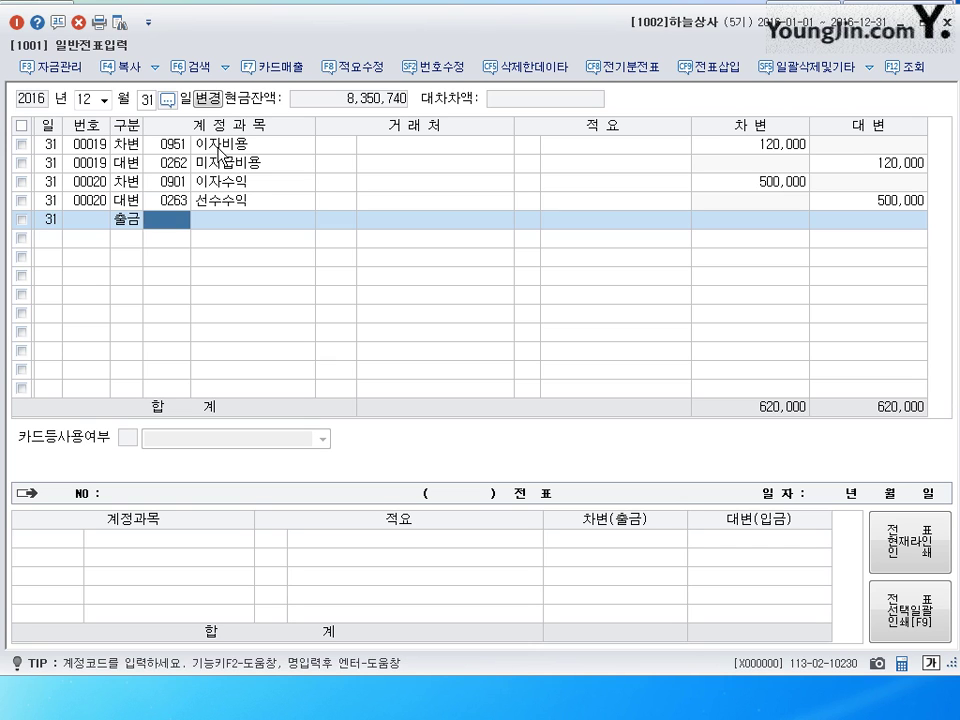
pyautogui.write('980')
pyautogui.press('Return')
pyautogui.press('Return')
pyautogui.press('Return')
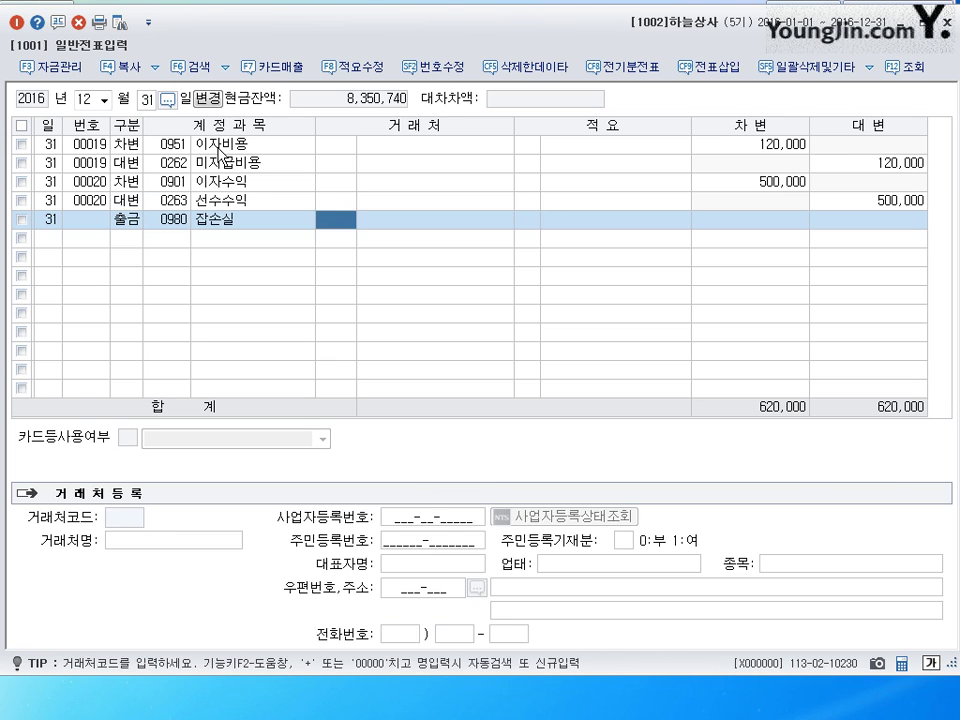
pyautogui.write('1500000')
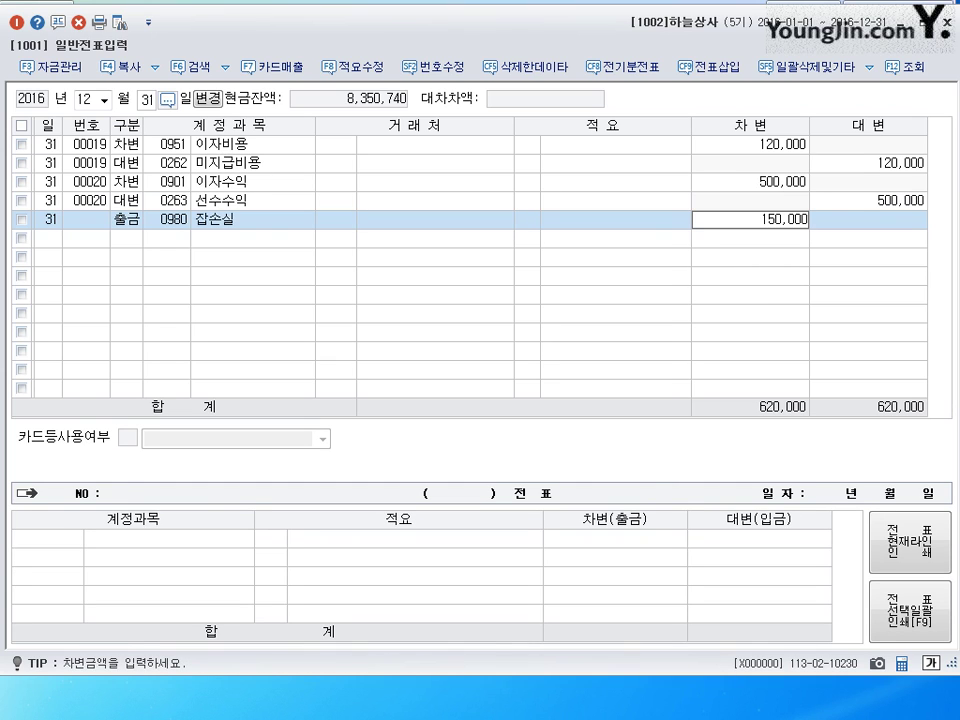
pyautogui.press('Return')
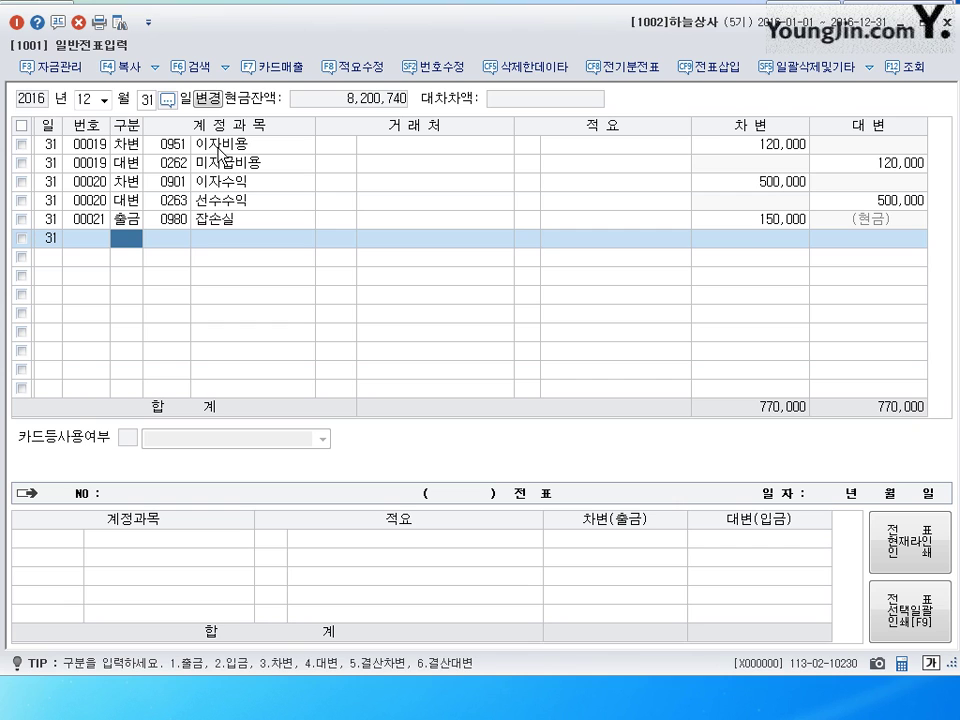
# Enter a December 31 debit (차변) line for 0812 여비교통비 of 80,000, without customer or description.
pyautogui.write('3')
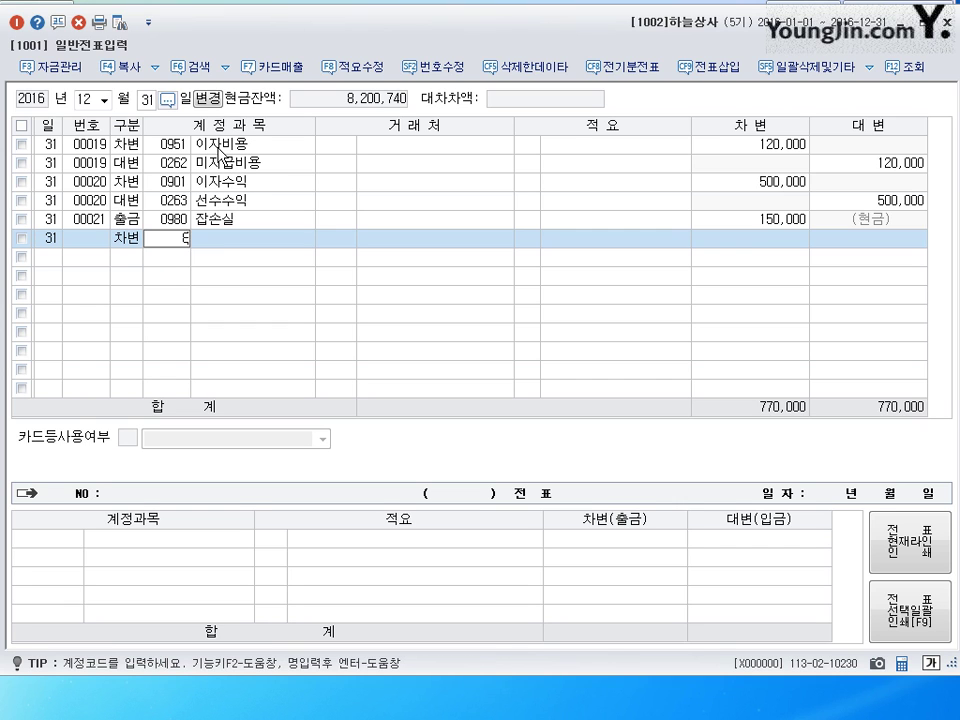
pyautogui.write('812')
pyautogui.press('Return')
pyautogui.press('Return')
pyautogui.press('Return')
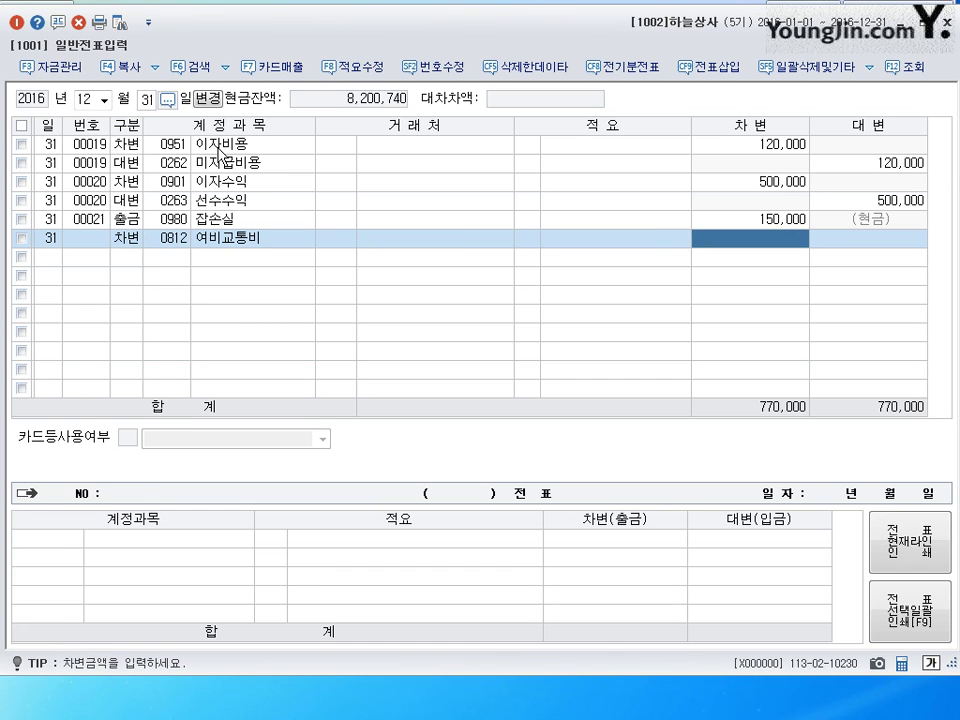
pyautogui.write('800000')
pyautogui.press('Return')
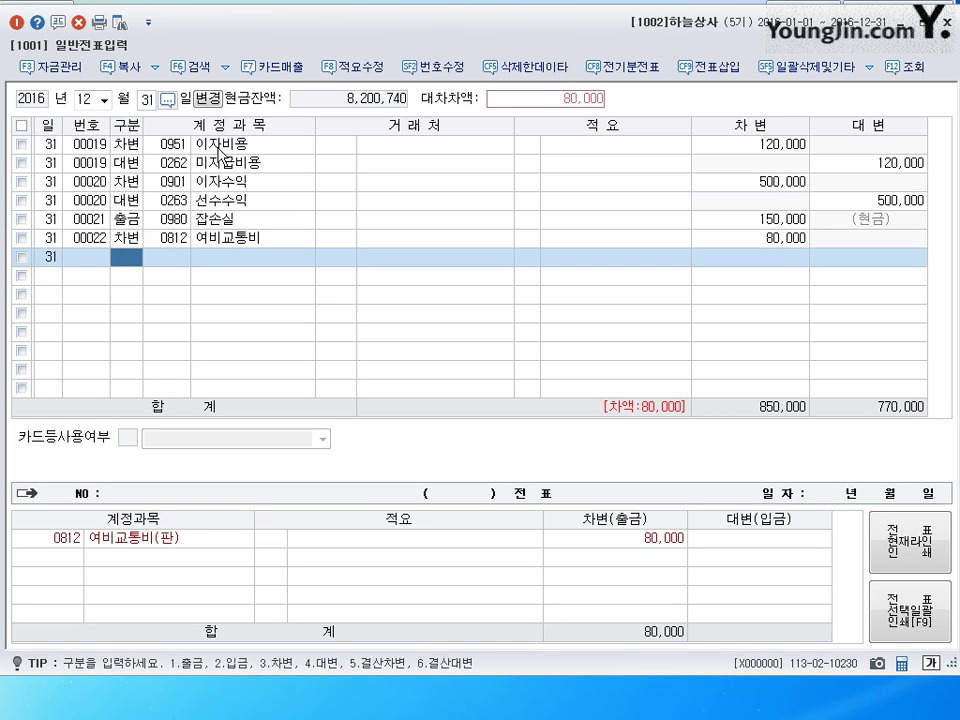
# Balance the 여비교통비 entry with a credit (대변) line for 0134 가지급금 of 80,000 and leave the voucher entry.
pyautogui.write('4')
pyautogui.press('Return')
pyautogui.write('134')
pyautogui.press('Return')
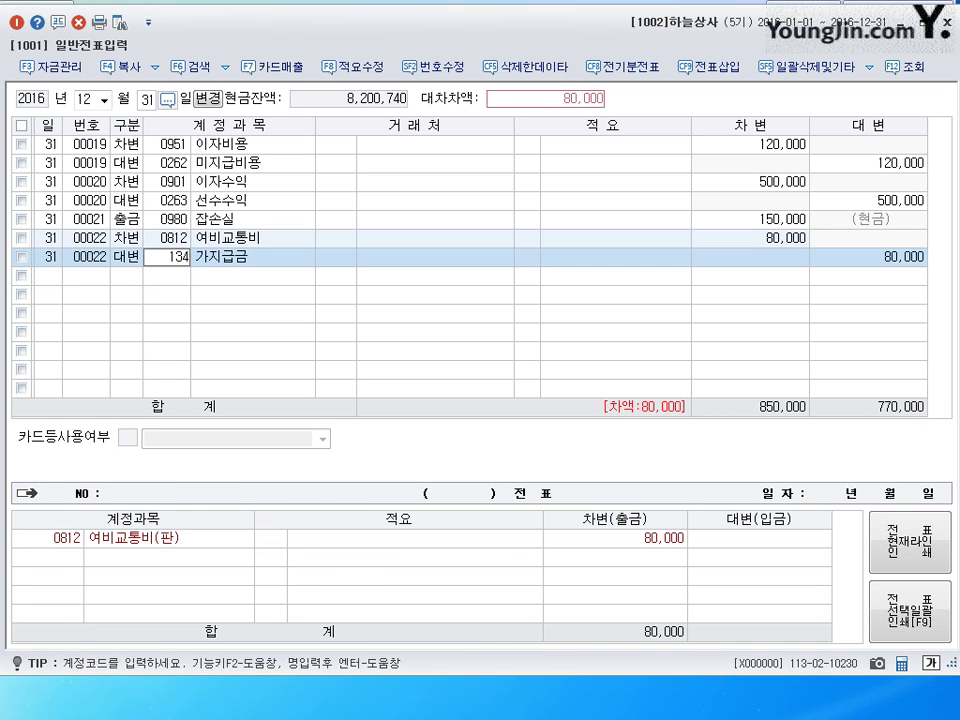
pyautogui.press('Return')
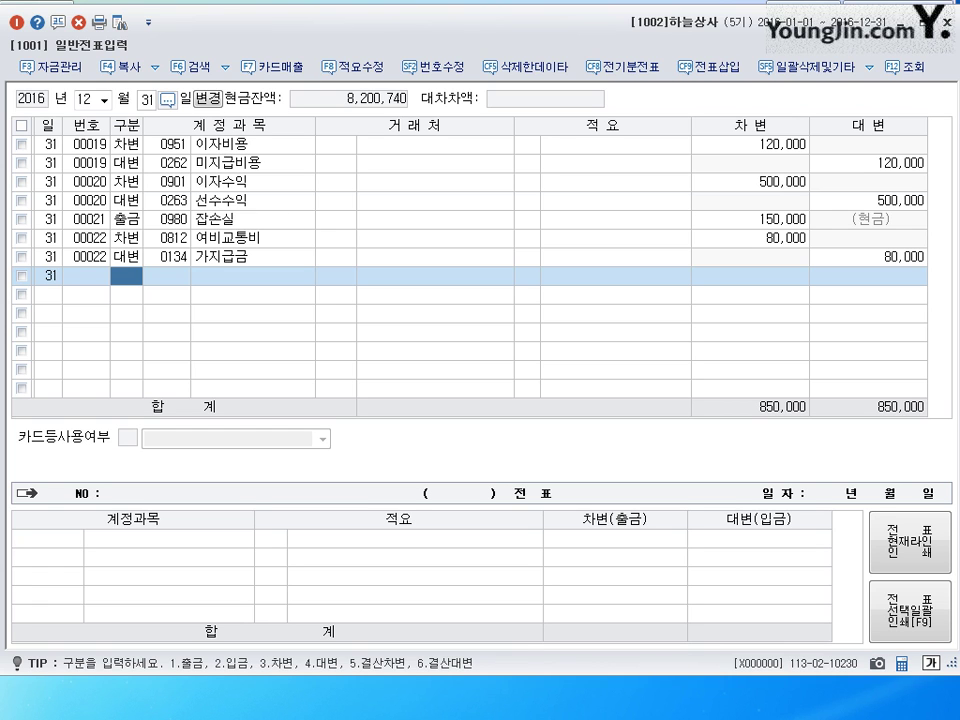
pyautogui.press('Escape')
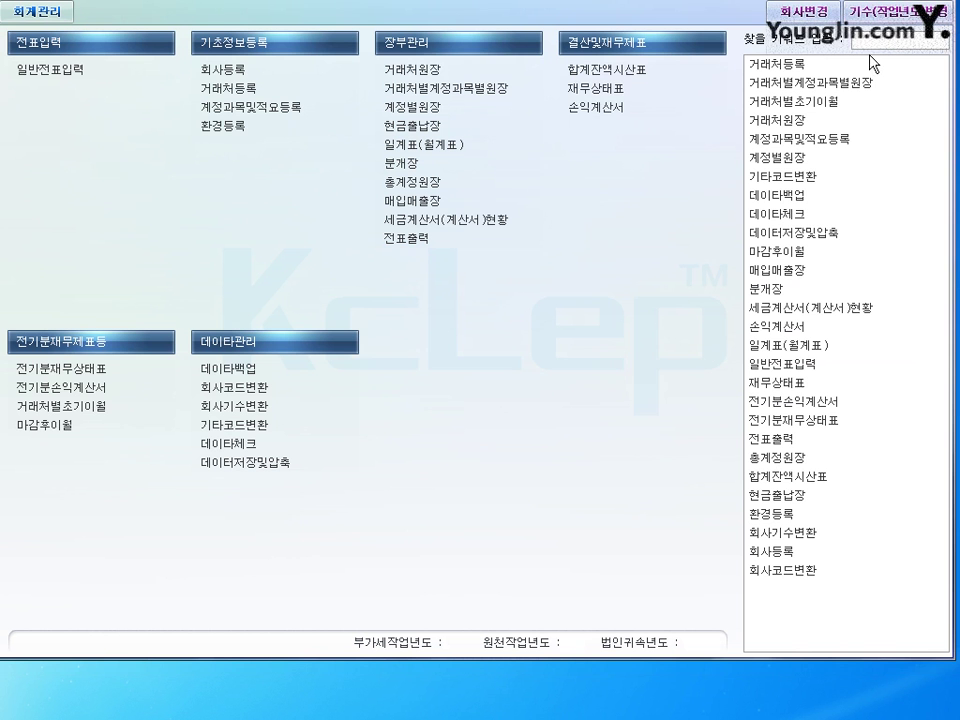
# Open the customer ledger (거래처원장) and set its period from May 31 to May 31, 2016.
pyautogui.click(418, 76)
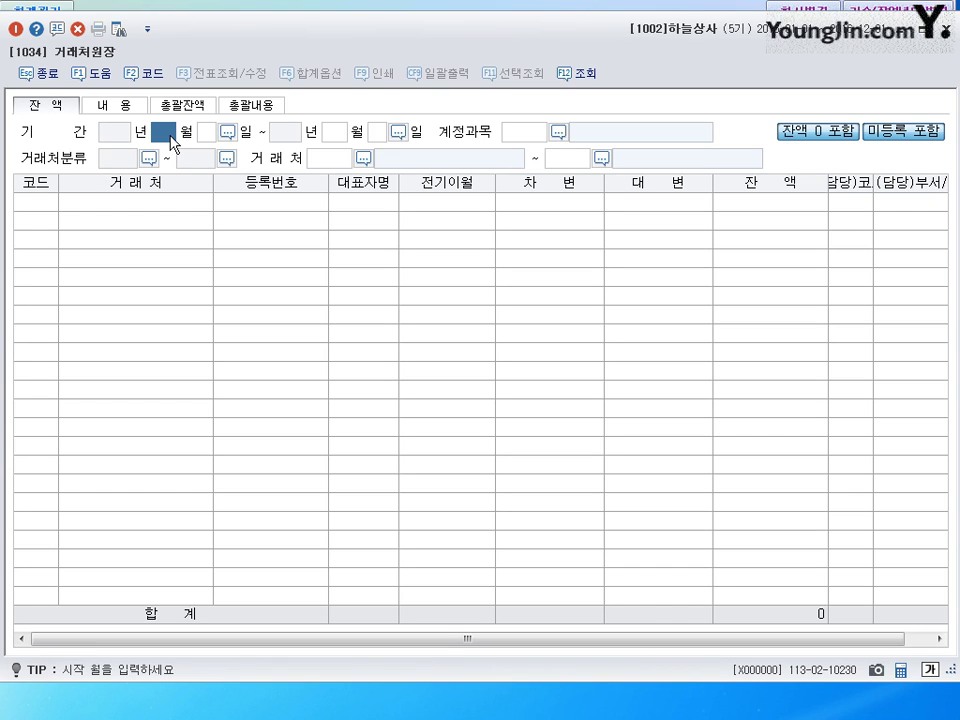
pyautogui.write('5')
pyautogui.press('Return')
pyautogui.write('31')
pyautogui.press('Return')
pyautogui.write('5')
pyautogui.press('Return')
pyautogui.write('31')
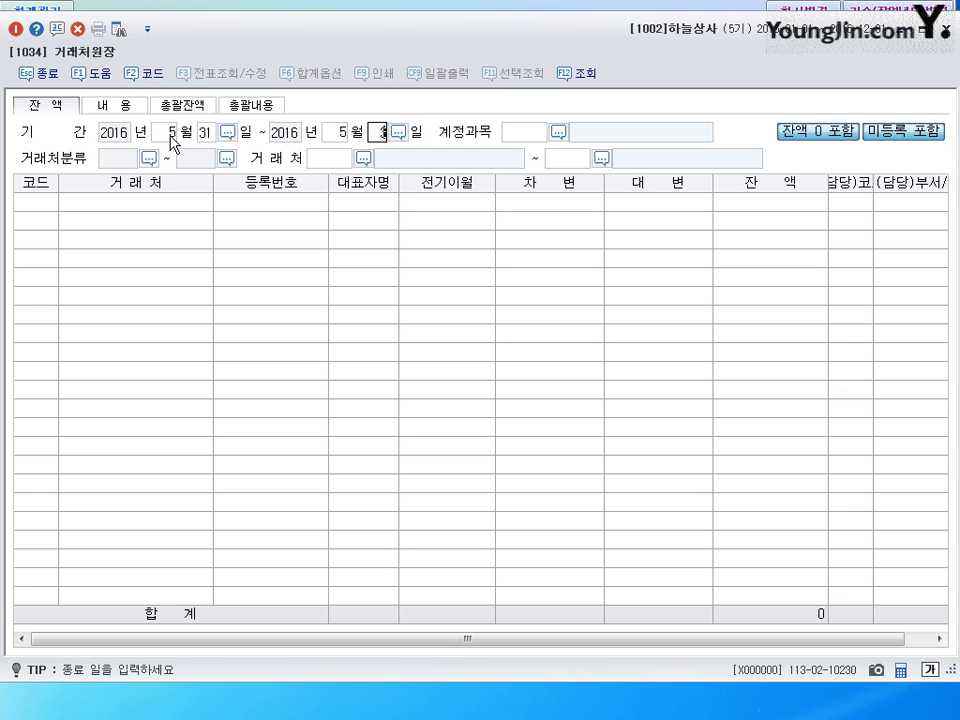
pyautogui.press('Return')
# Query account 0251 외상매입금 for all customers, check the balance of 일광완구, and close the ledger.
pyautogui.write('251')
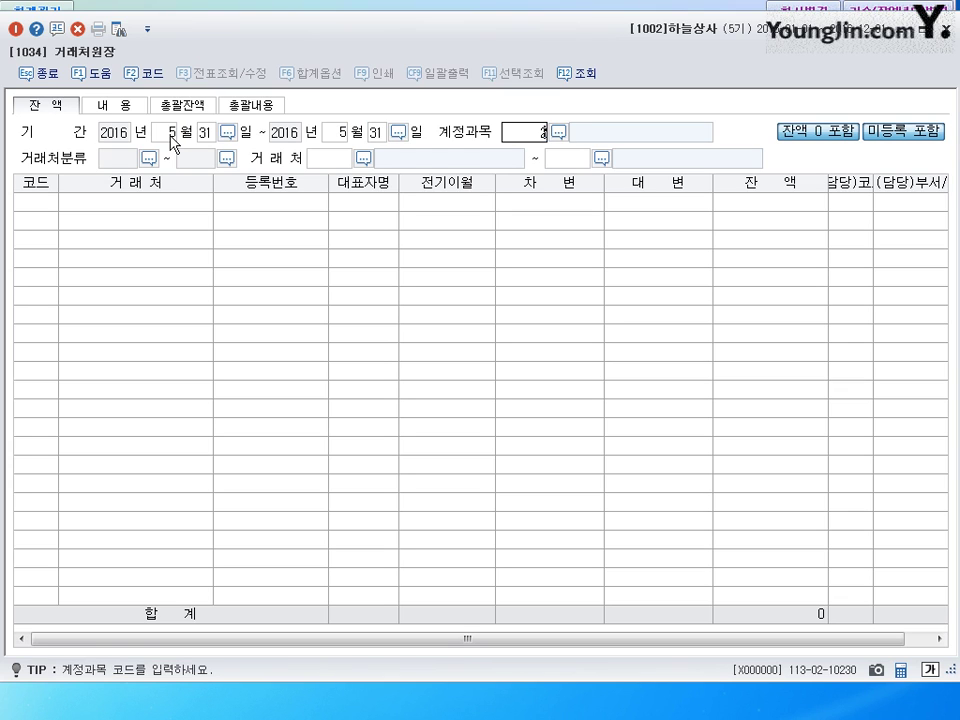
pyautogui.press('Return')
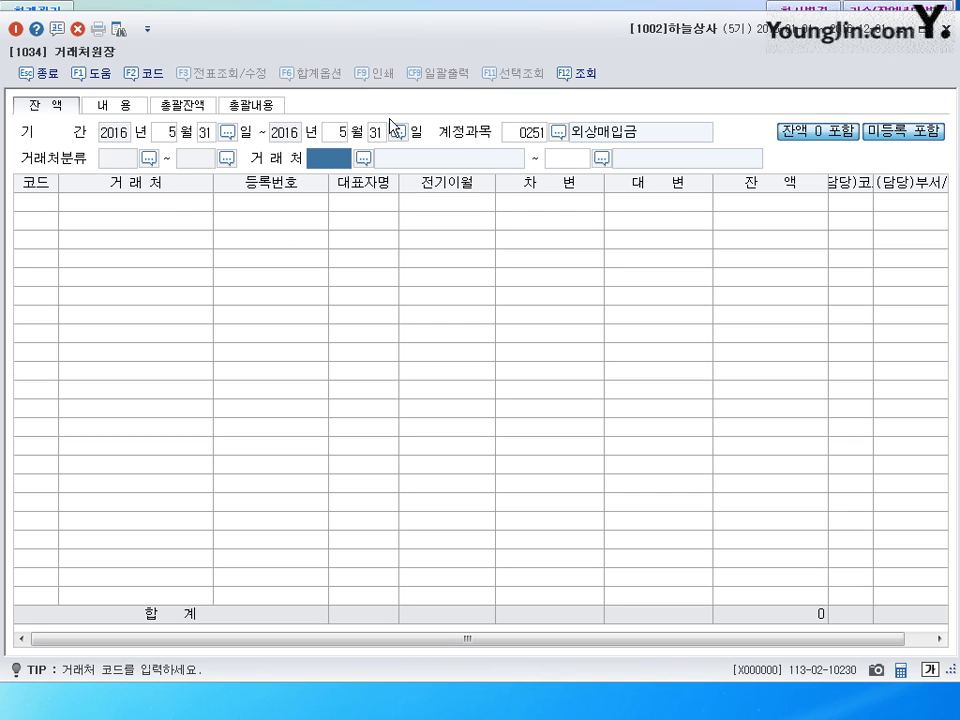
pyautogui.press('Return')
pyautogui.press('Return')
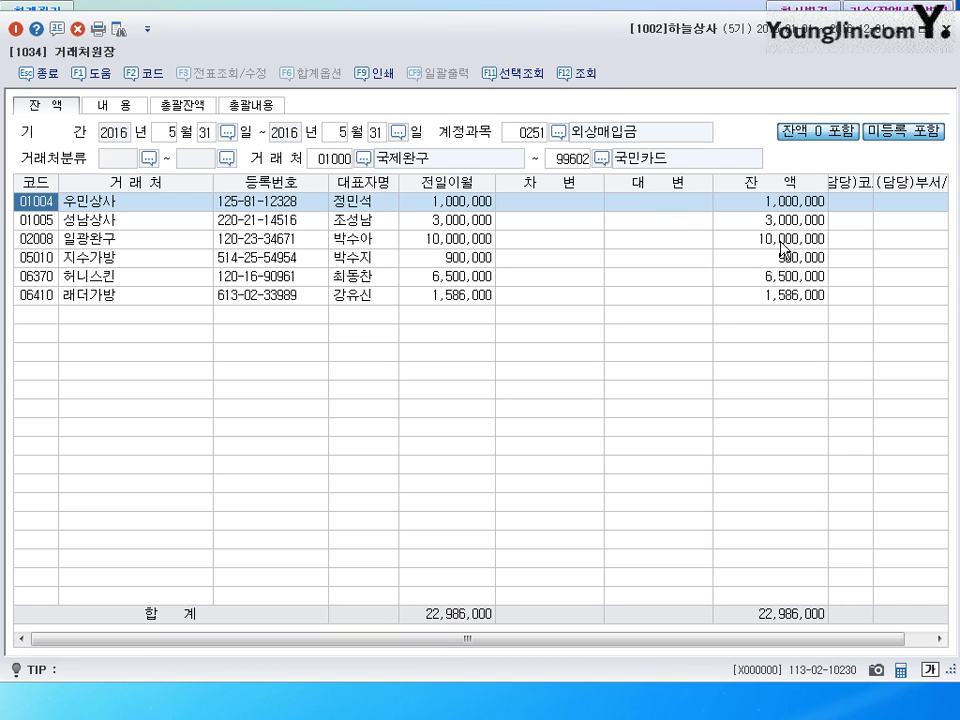
pyautogui.press('Down')
pyautogui.press('Down')
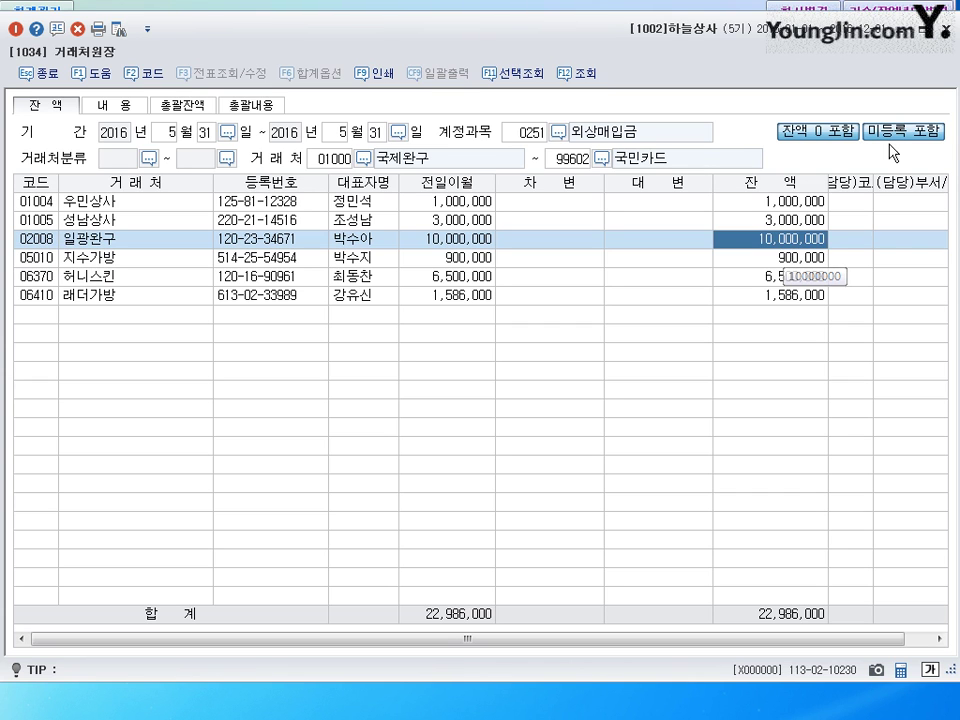
pyautogui.press('Escape')
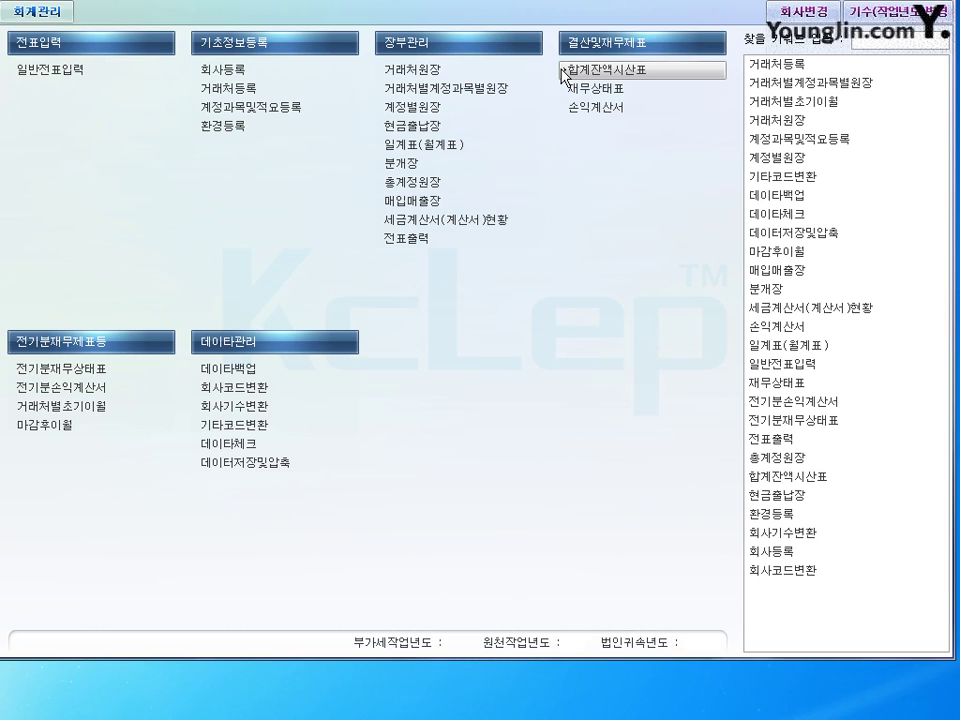
# Open 일계표(월계표) and query the monthly summary (월계표) for March through March 2016.
pyautogui.click(458, 148)
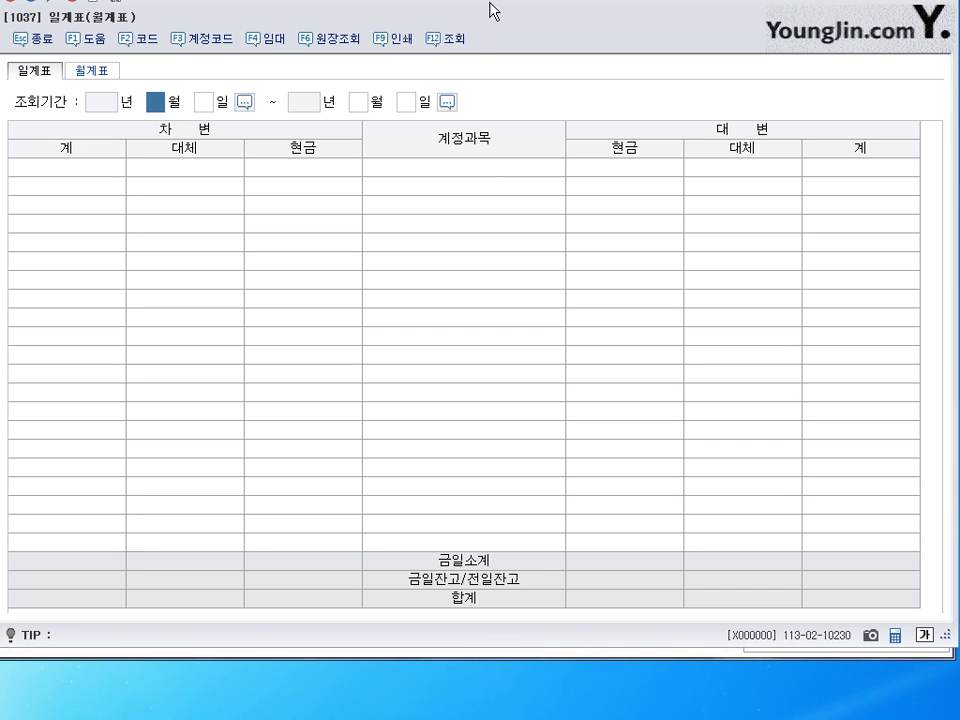
pyautogui.moveTo(489, 11); pyautogui.dragTo(497, 60)
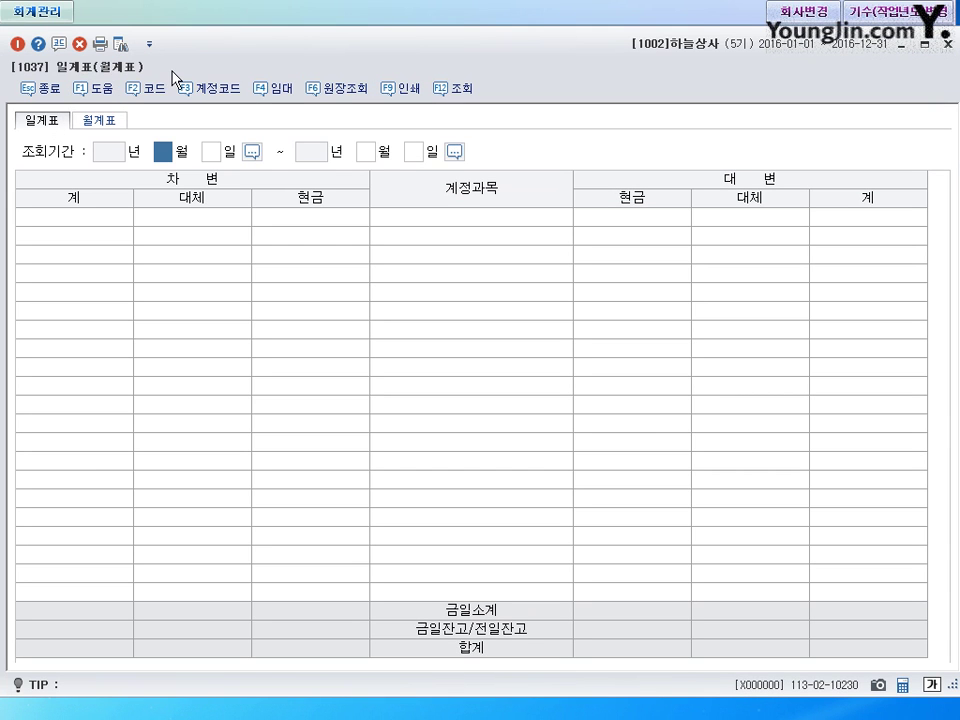
pyautogui.click(105, 120)
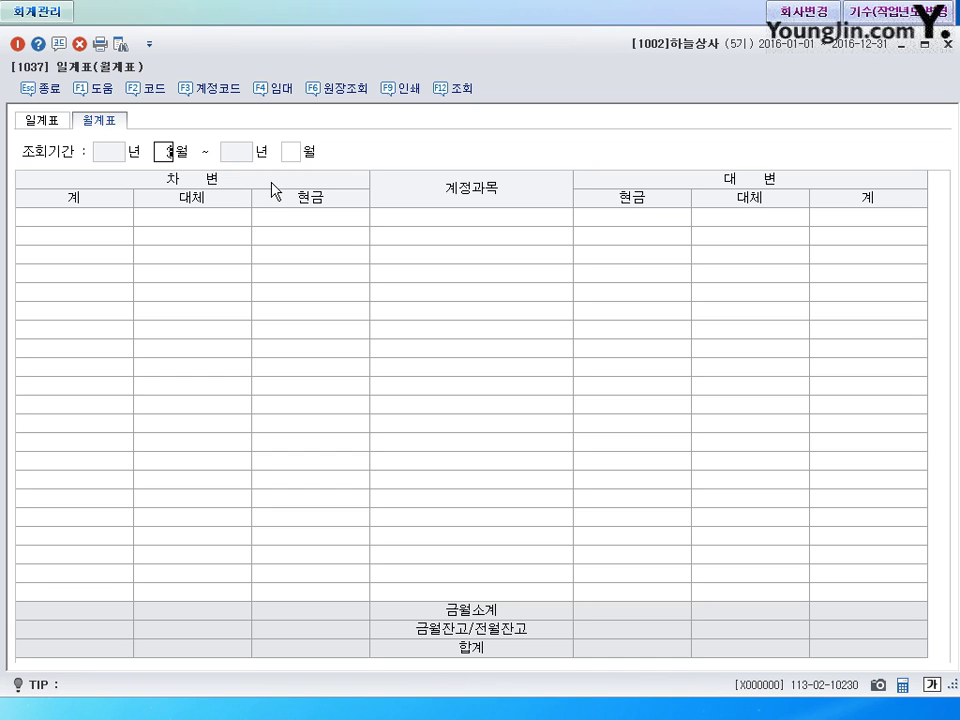
pyautogui.write('3')
pyautogui.press('Return')
pyautogui.write('3')
pyautogui.press('Return')
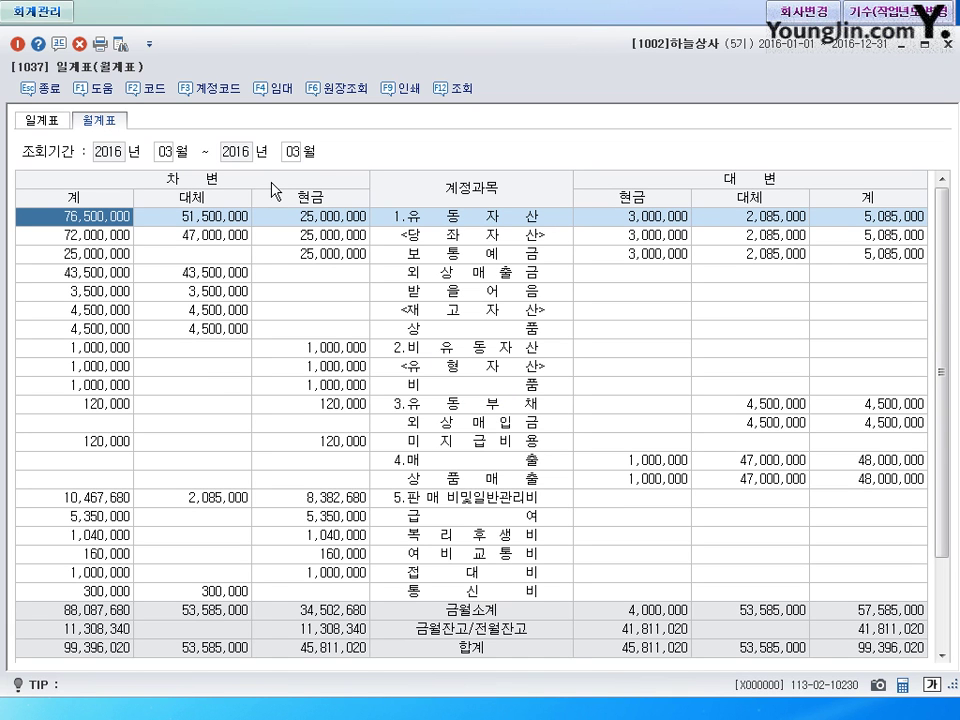
# Examine the cash amounts of the 판매비및일반관리비 accounts, including 급여, and close the monthly summary.
pyautogui.click(440, 497)
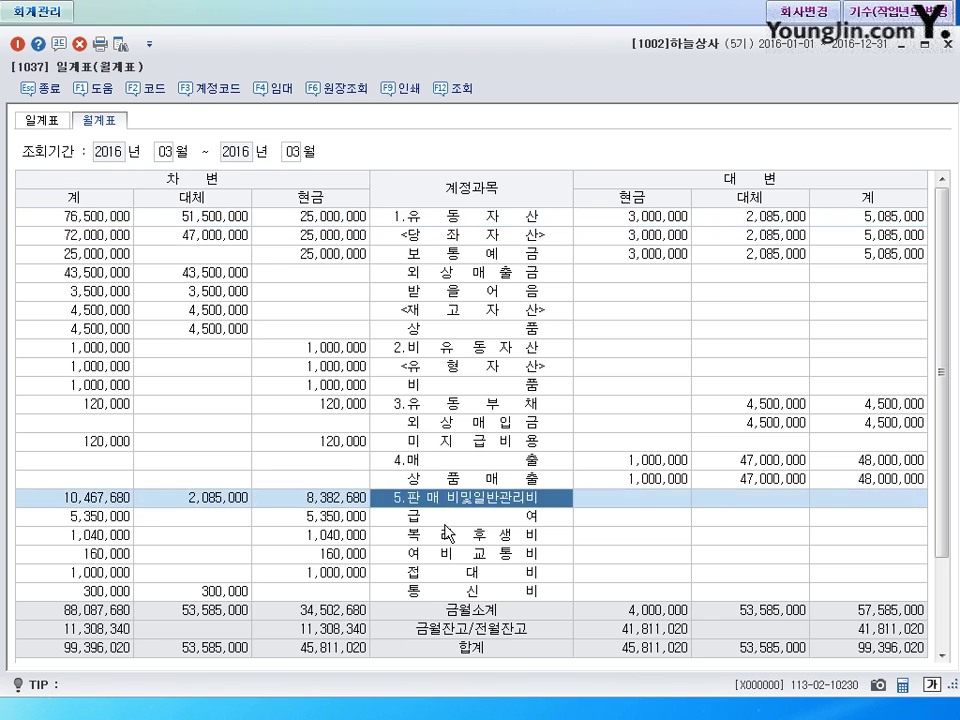
pyautogui.click(420, 516)
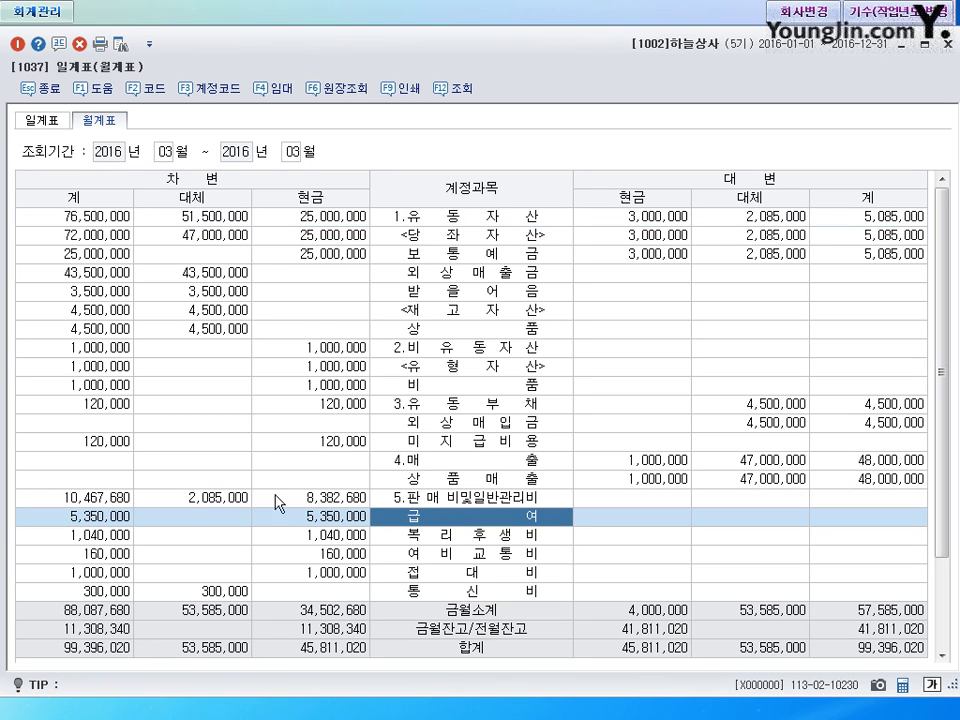
pyautogui.click(320, 516)
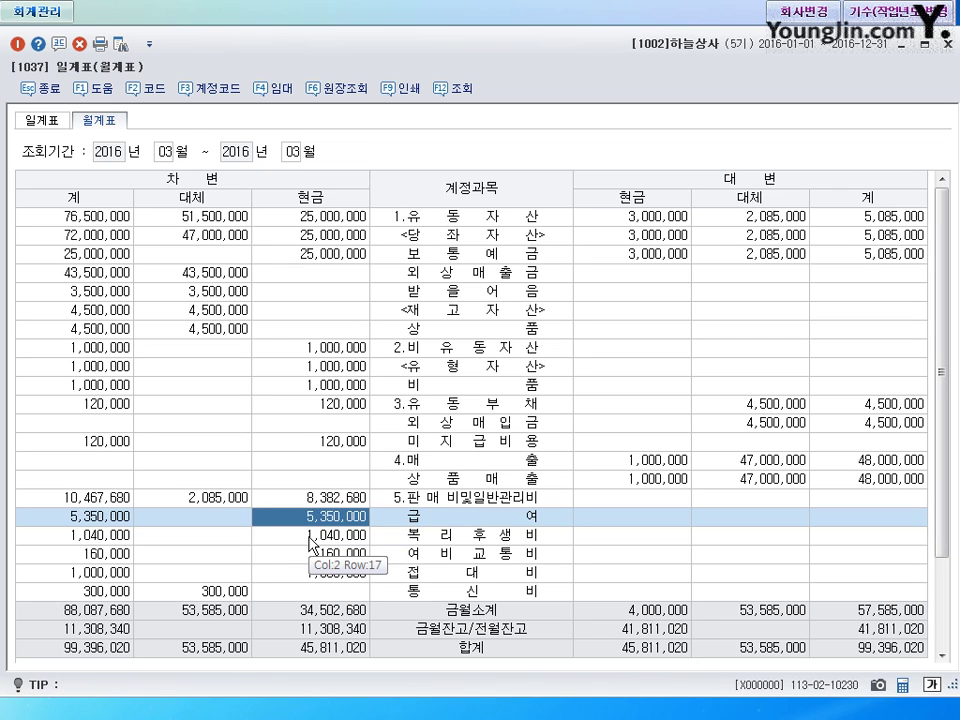
pyautogui.click(948, 45)
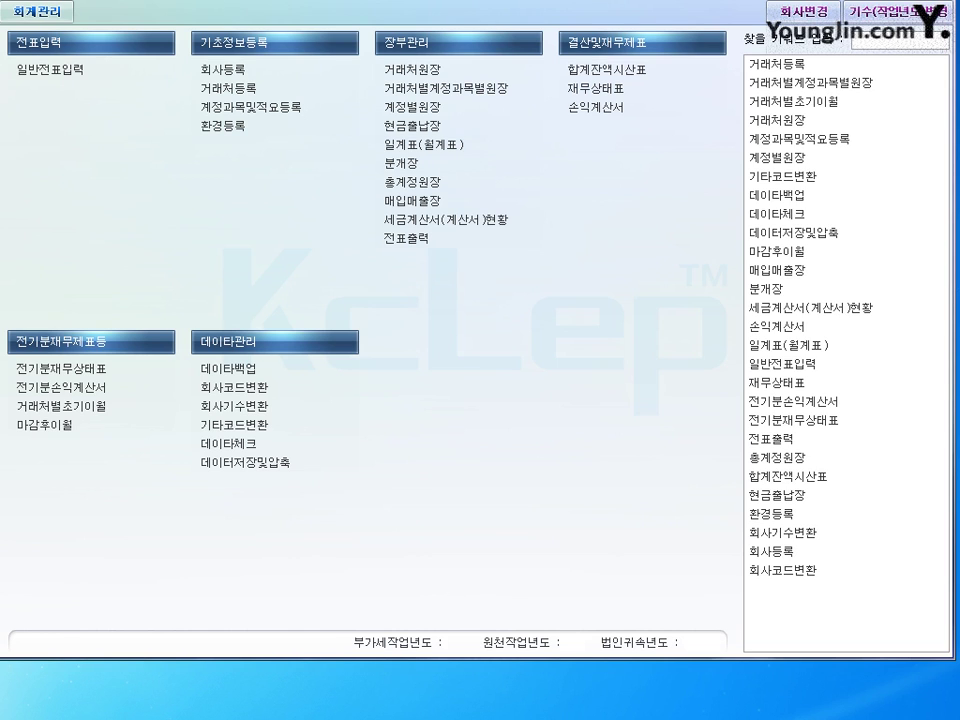
# Open the trial balance (합계잔액시산표) and query it as of April 30, 2016.
pyautogui.click(606, 69)
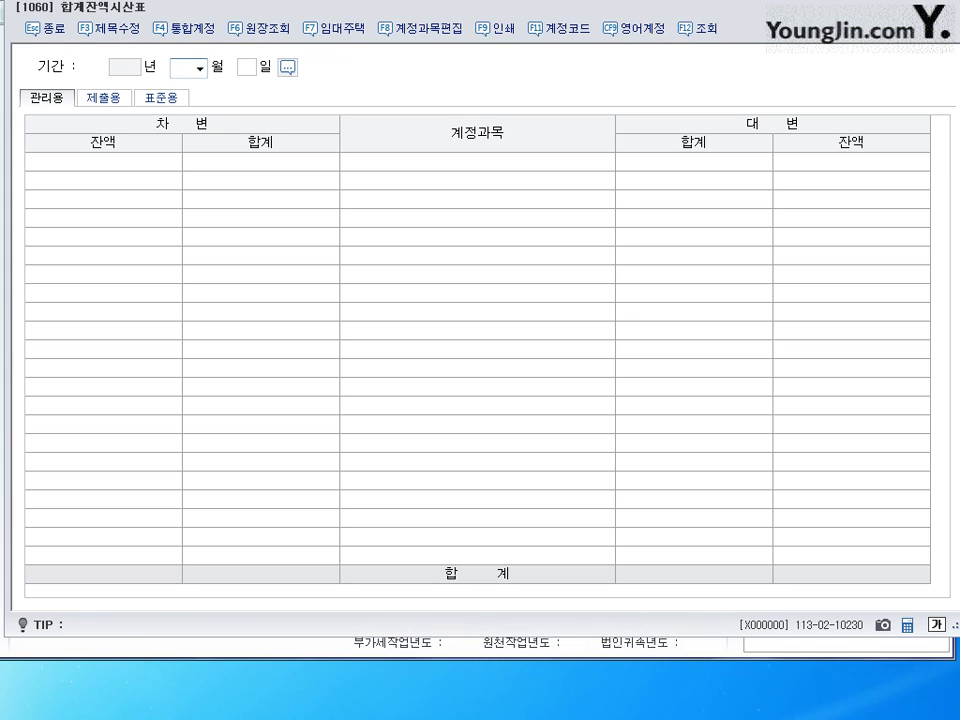
pyautogui.moveTo(475, 22); pyautogui.dragTo(466, 48)
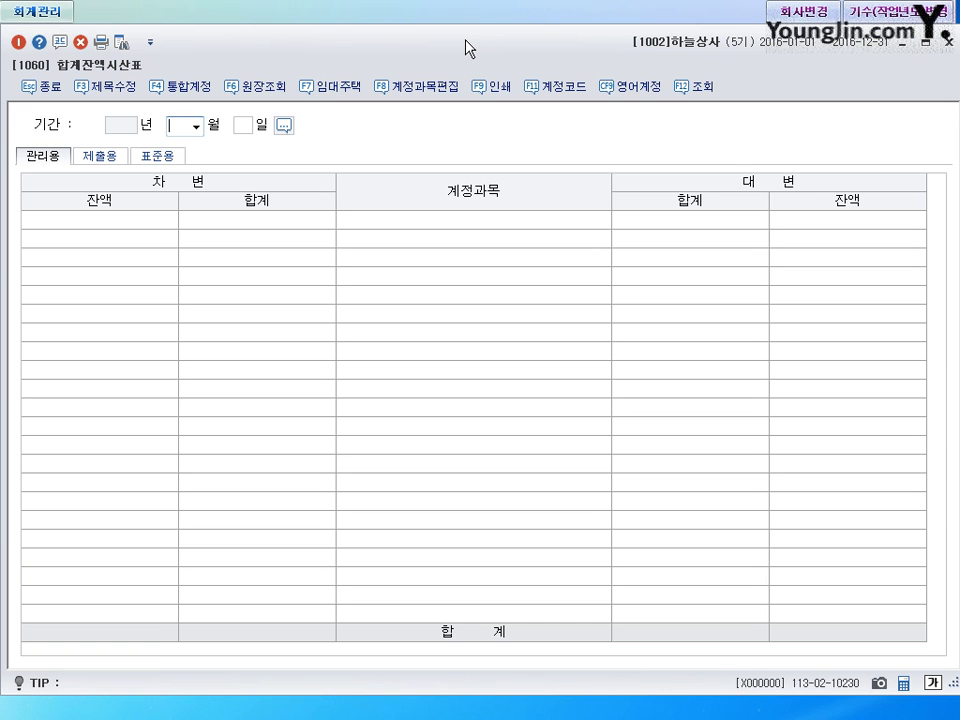
pyautogui.write('4')
pyautogui.press('Return')
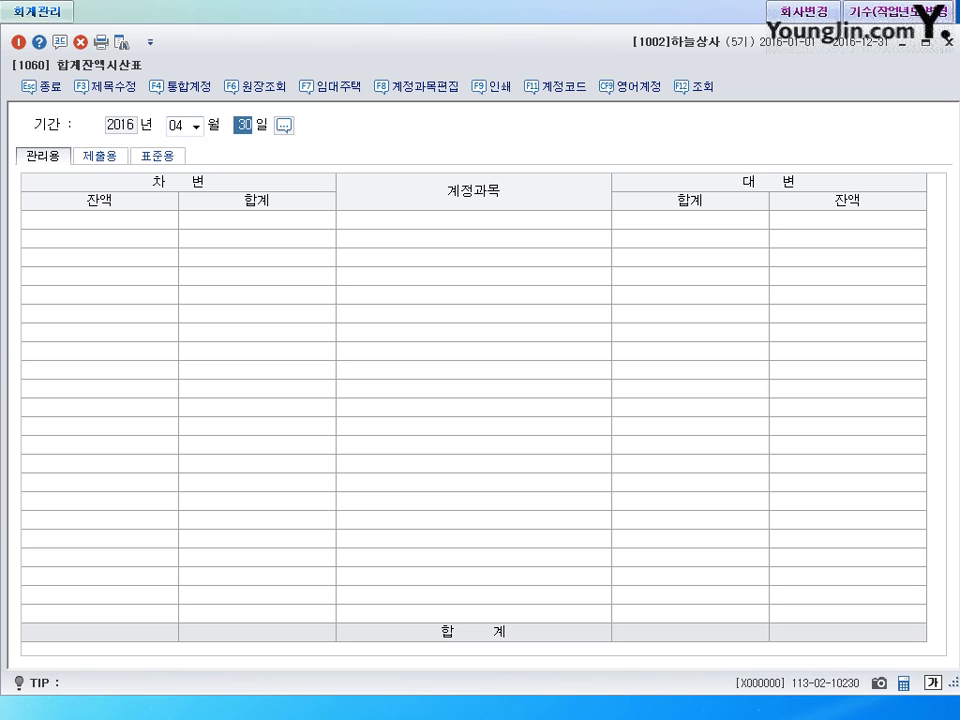
pyautogui.press('Return')
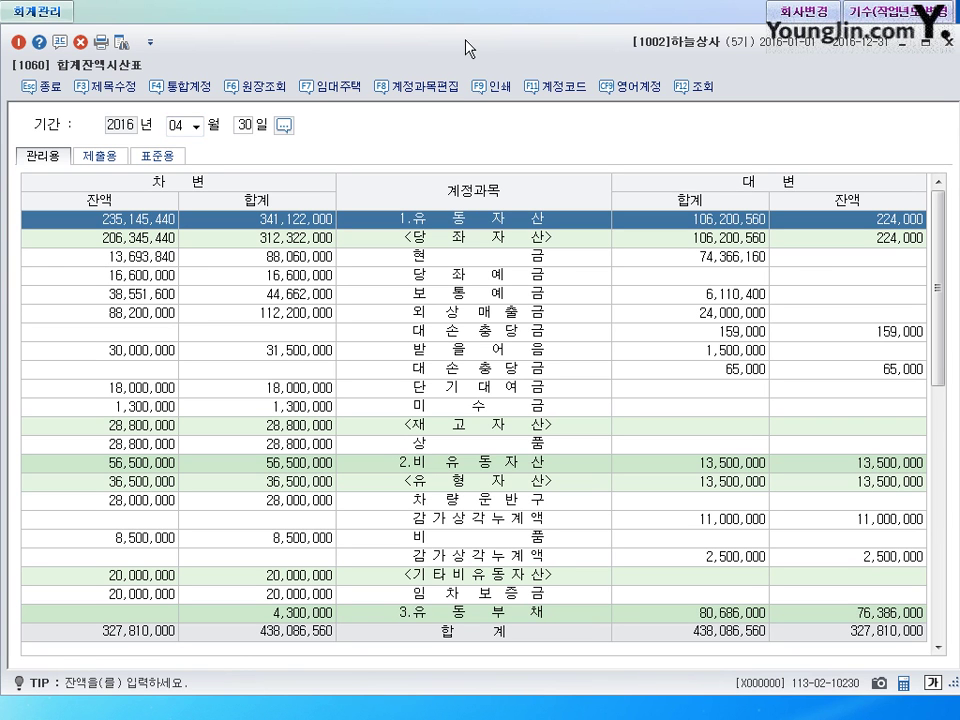